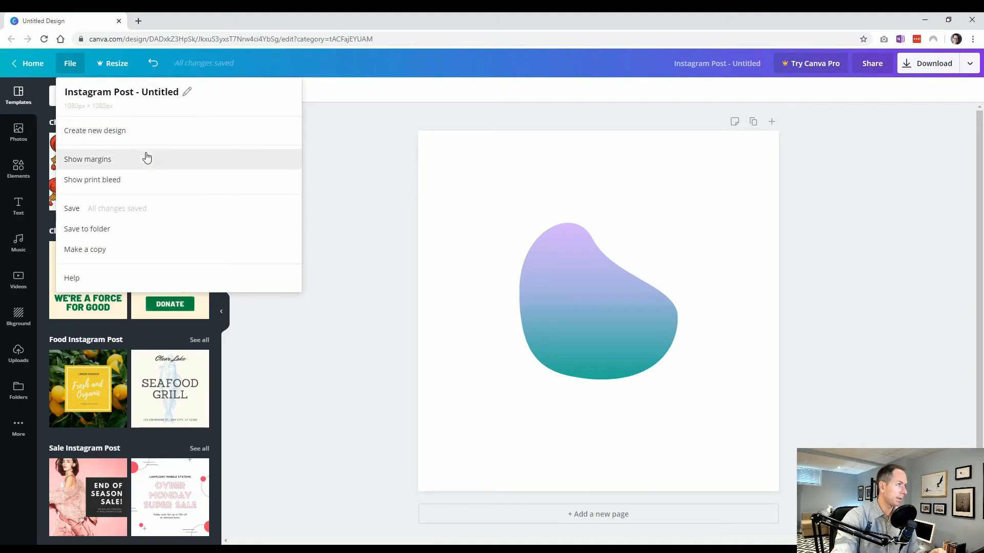
# Step: Show the page margins and move the gradient blob slightly down and to the right within them
pyautogui.click(123, 160)
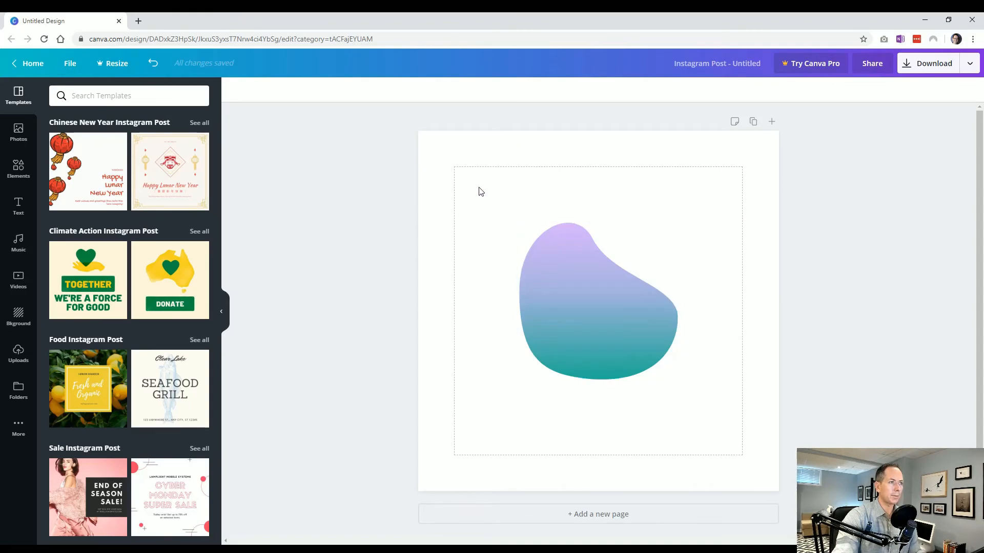
pyautogui.moveTo(567, 276); pyautogui.dragTo(587, 323)
pyautogui.click(461, 373)
# Step: Show the print bleed around the page and move the gradient blob slightly upward
pyautogui.click(70, 63)
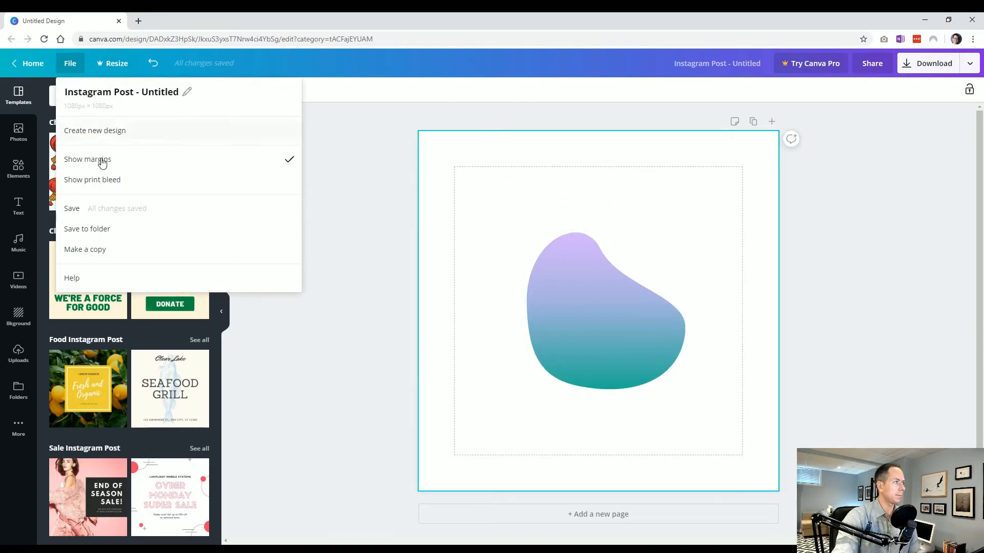
pyautogui.click(106, 182)
pyautogui.click(323, 259)
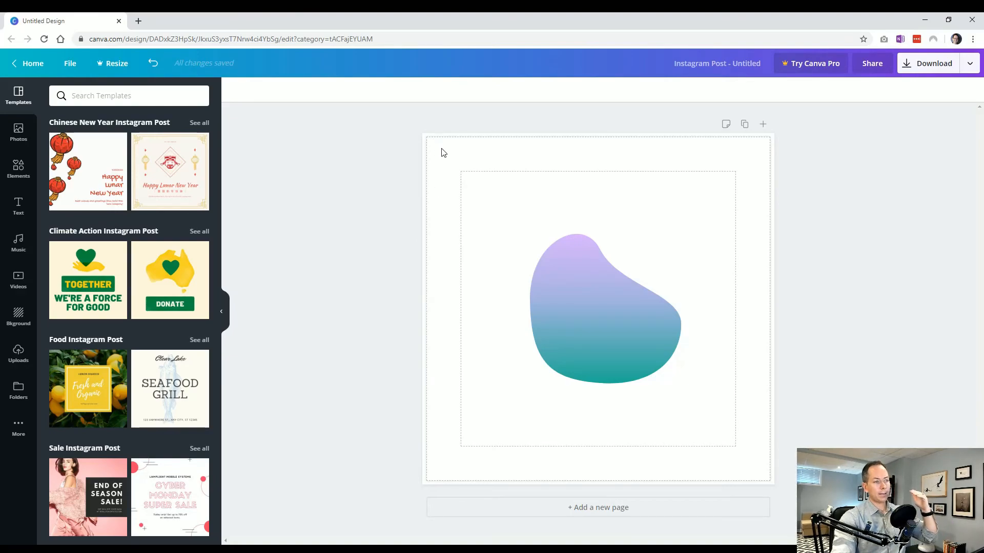
pyautogui.moveTo(539, 288); pyautogui.dragTo(584, 281)
pyautogui.click(389, 248)
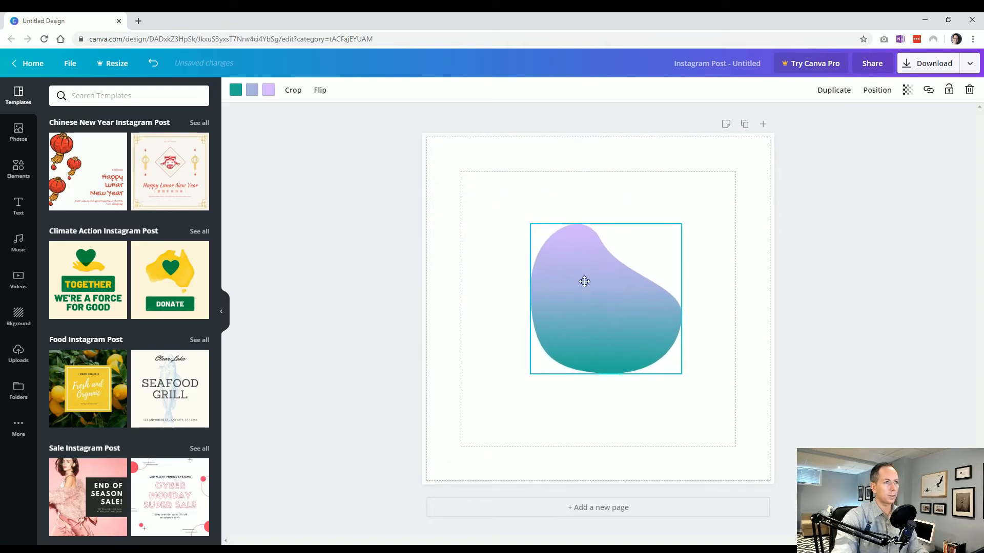
# Step: Hide both the margins and the print bleed on the page
pyautogui.click(73, 63)
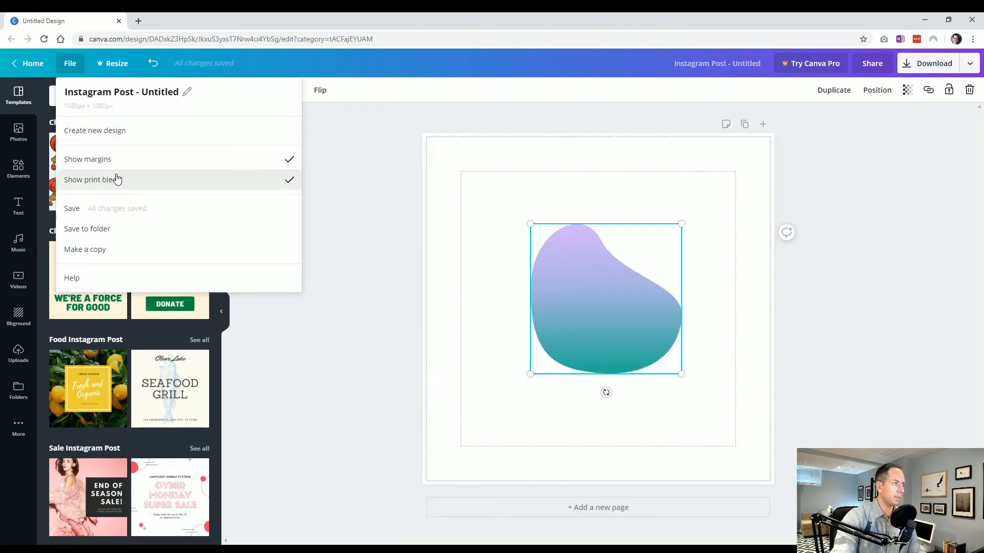
pyautogui.click(116, 159)
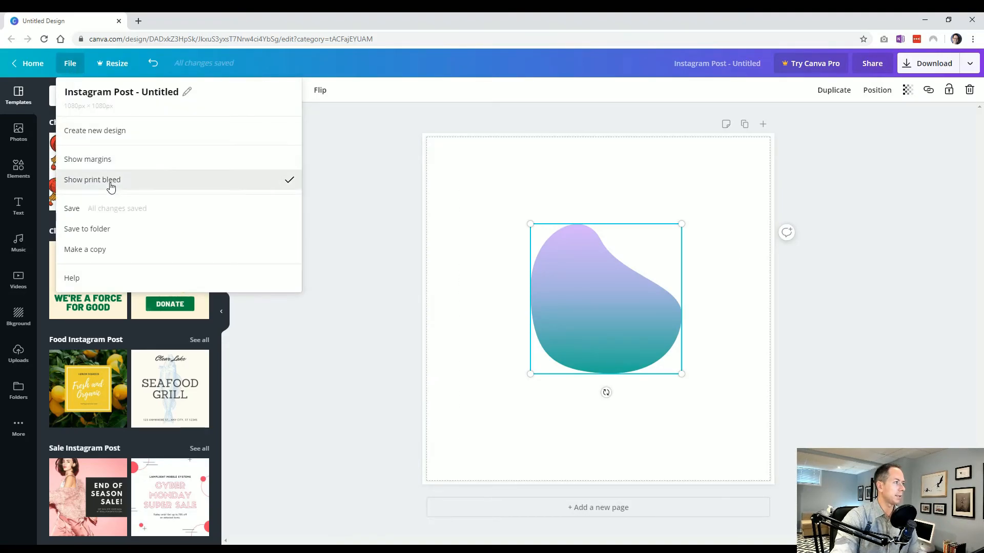
pyautogui.click(110, 186)
pyautogui.click(70, 63)
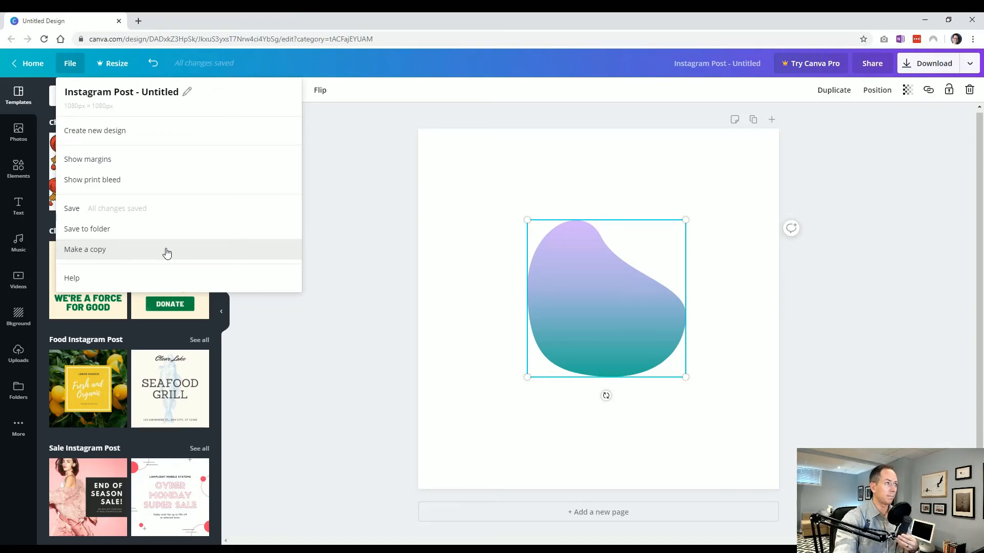
pyautogui.click(356, 232)
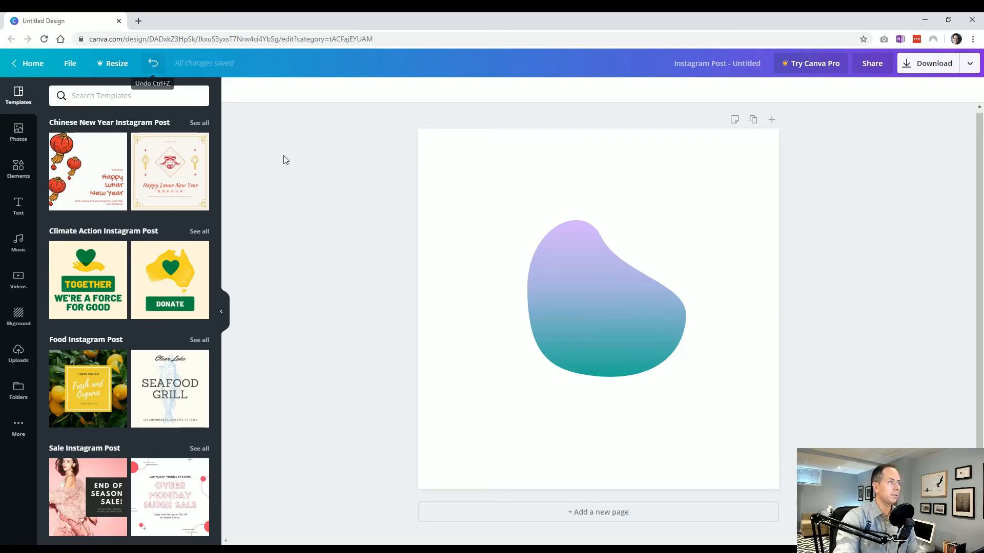
# Step: Move the gradient blob toward the page's right side, shrink it from its lower-left corner and deselect it
pyautogui.moveTo(552, 269); pyautogui.dragTo(608, 294)
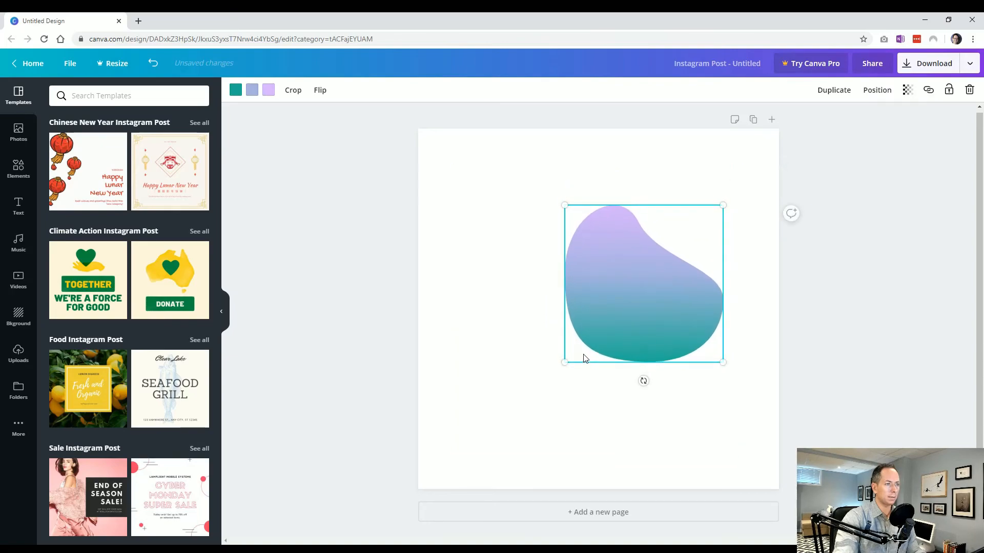
pyautogui.moveTo(564, 362); pyautogui.dragTo(624, 303)
pyautogui.click(567, 350)
# Step: Undo the blob's resize and its recent moves until it sits in the page's upper-left corner
pyautogui.click(154, 64)
pyautogui.click(154, 64)
pyautogui.click(155, 65)
pyautogui.click(155, 65)
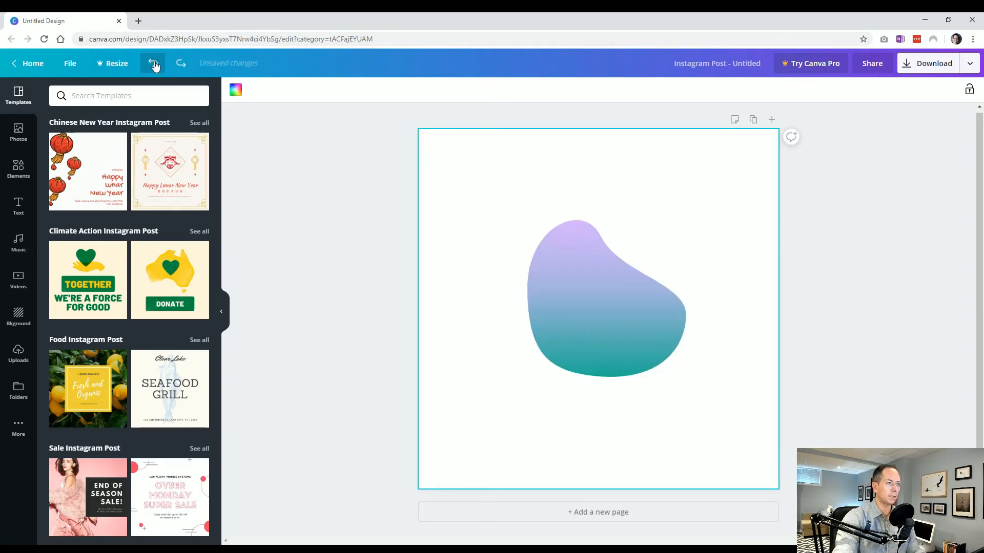
pyautogui.click(155, 65)
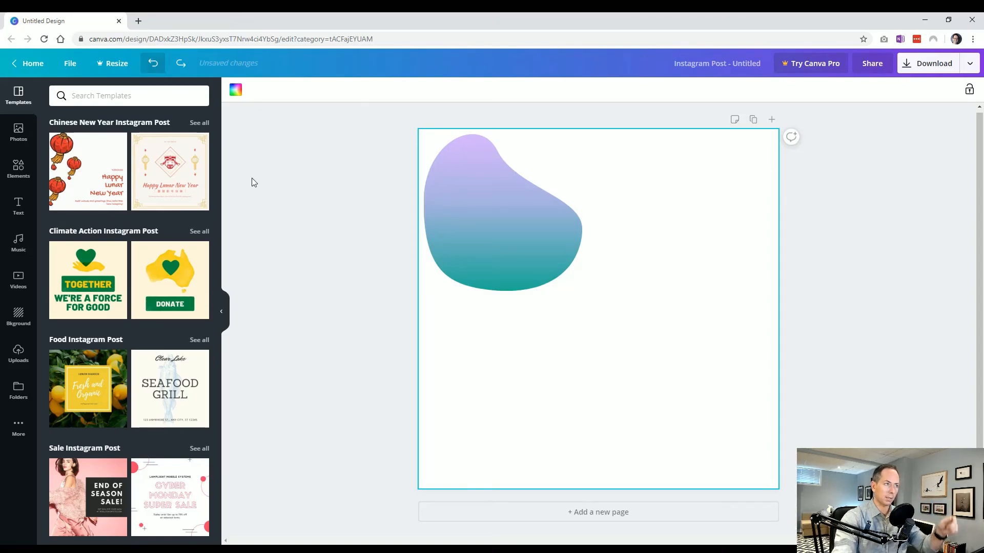
# Step: Move the gradient blob around the page, away from its upper-left corner, and deselect it
pyautogui.moveTo(447, 257); pyautogui.dragTo(536, 319)
pyautogui.click(348, 316)
pyautogui.moveTo(638, 331)
pyautogui.mouseDown()
pyautogui.moveTo(597, 402)
pyautogui.moveTo(680, 413)
pyautogui.moveTo(630, 320)
pyautogui.mouseUp()
pyautogui.click(404, 364)
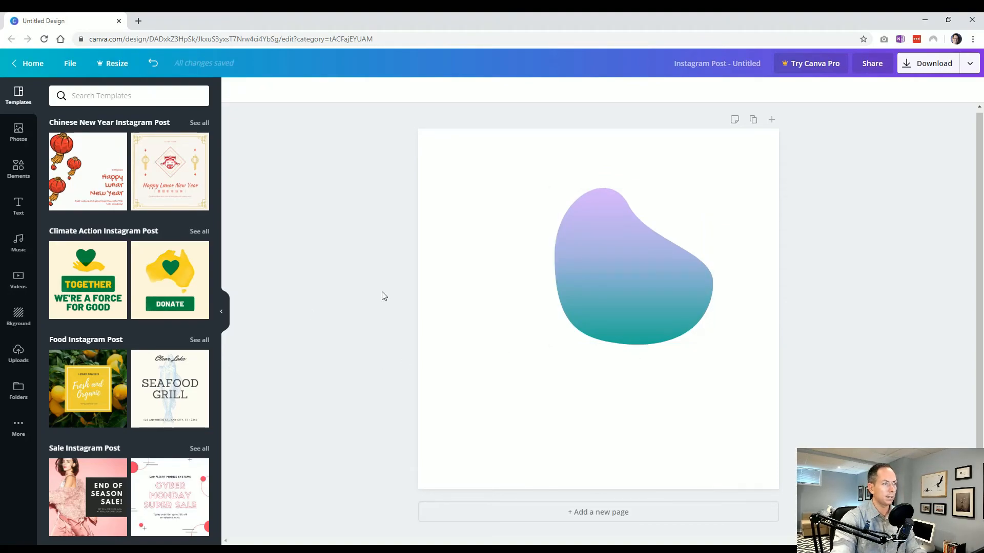
# Step: Undo the blob's moves one by one, back to the page's upper-left corner
pyautogui.hotkey('ctrl', 'z')
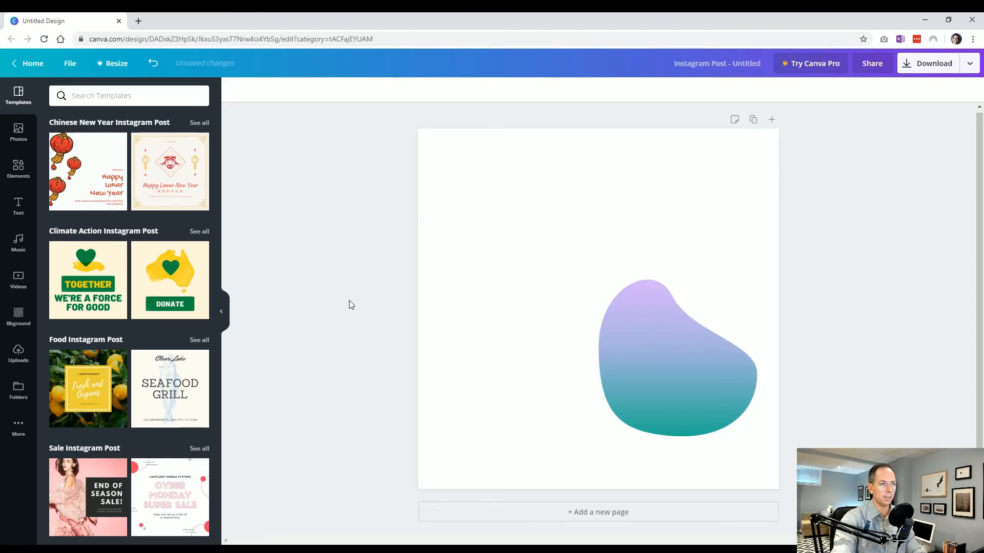
pyautogui.hotkey('ctrl', 'z')
pyautogui.hotkey('ctrl', 'z')
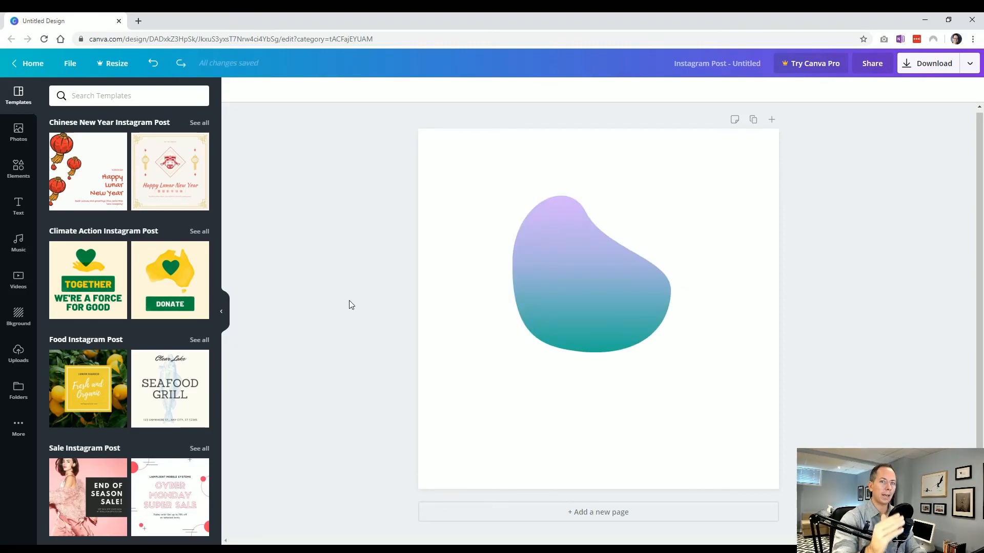
pyautogui.hotkey('ctrl', 'z')
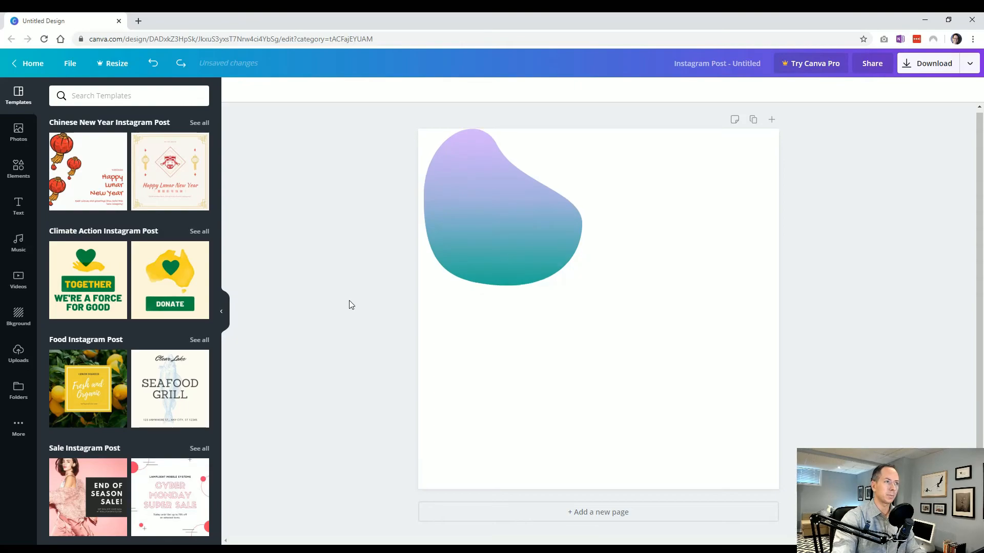
pyautogui.hotkey('ctrl', 'z')
# Step: Move the gradient blob from the upper-left corner to just below and right of the page's centre, and deselect it
pyautogui.click(482, 219)
pyautogui.moveTo(482, 215); pyautogui.dragTo(622, 336)
pyautogui.click(436, 363)
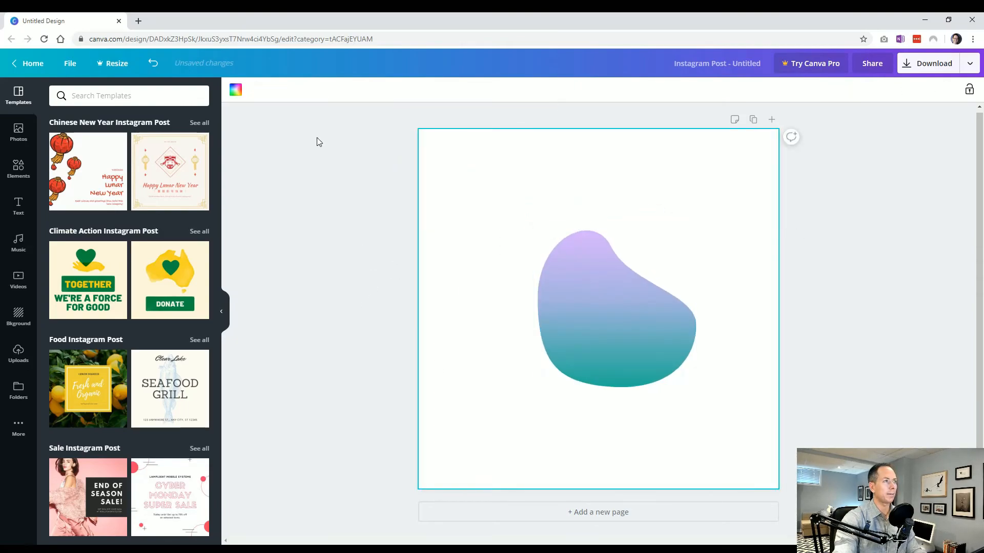
pyautogui.click(307, 225)
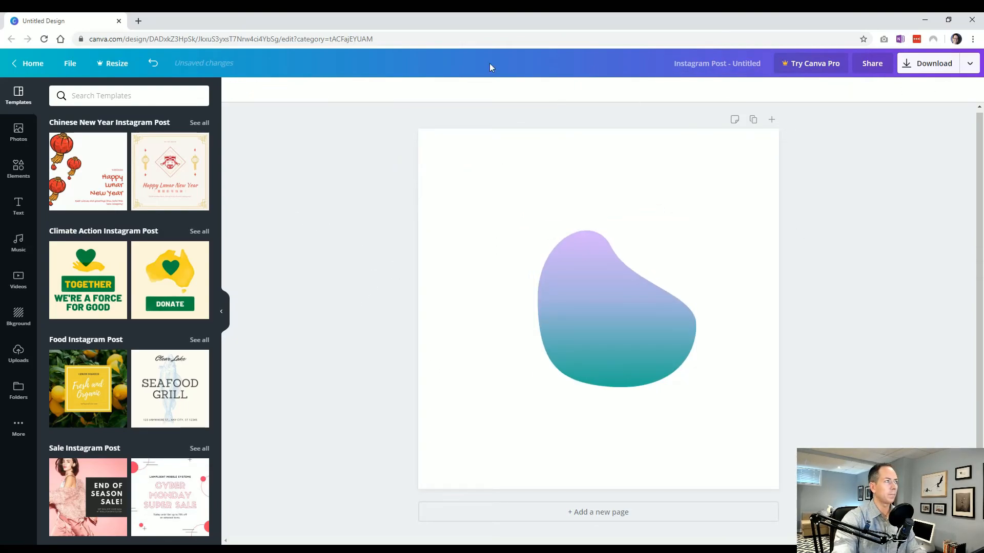
# Step: Rename the design as "Understanding the Editor Interface"
pyautogui.click(712, 63)
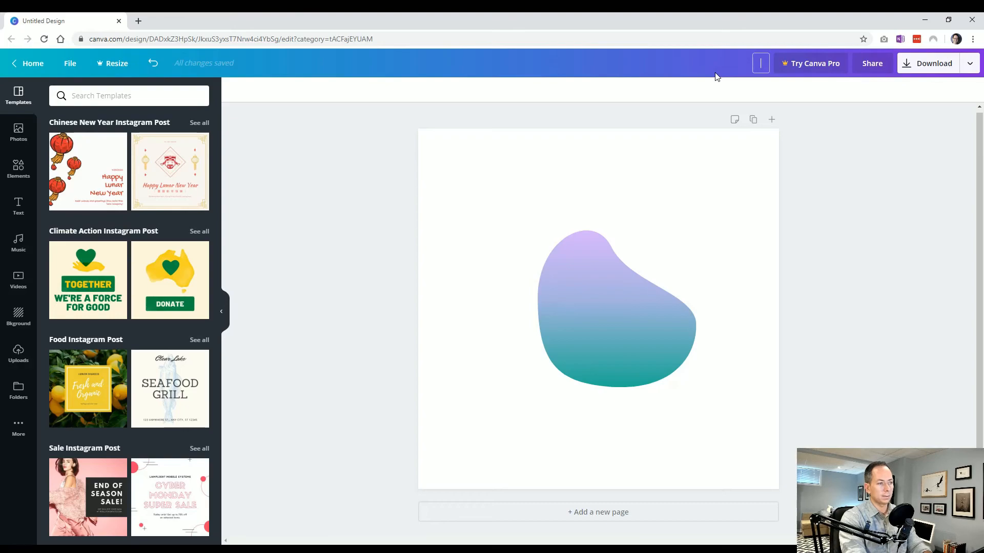
pyautogui.write('Understand')
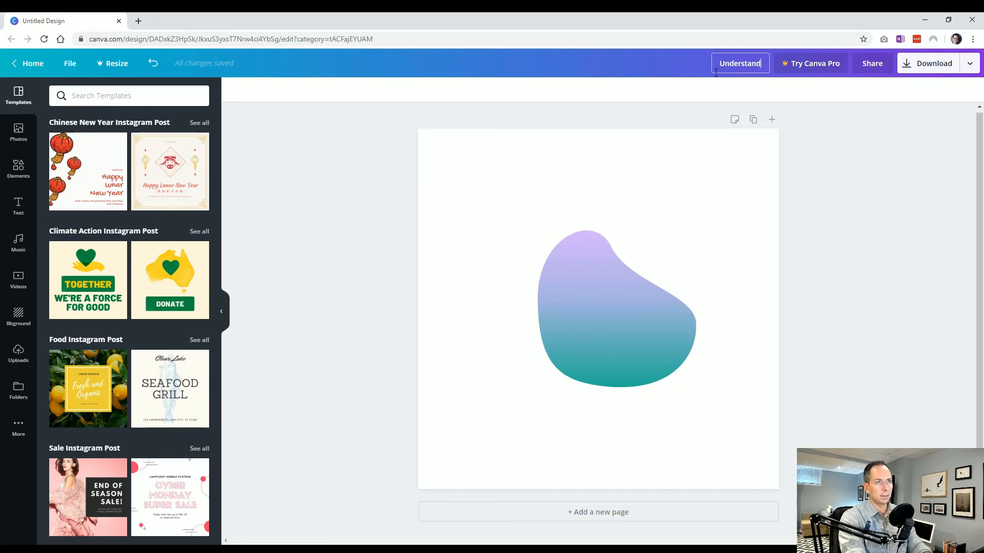
pyautogui.write('ing the Edi')
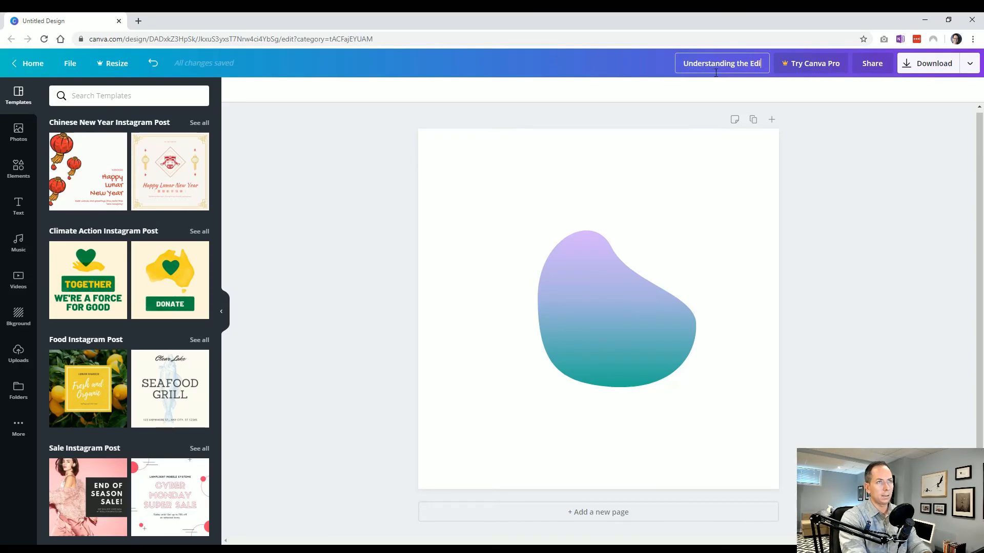
pyautogui.write('tor Interface')
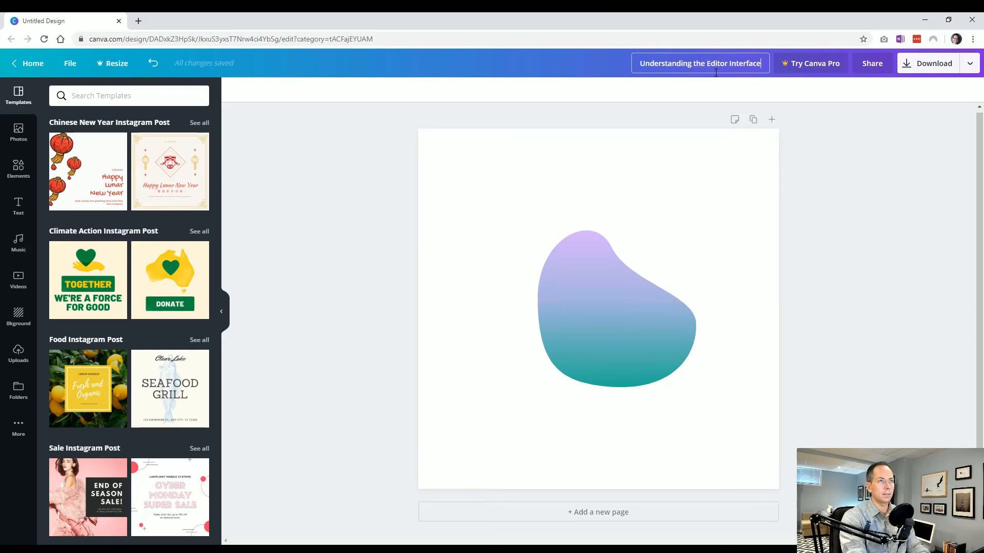
pyautogui.press('Return')
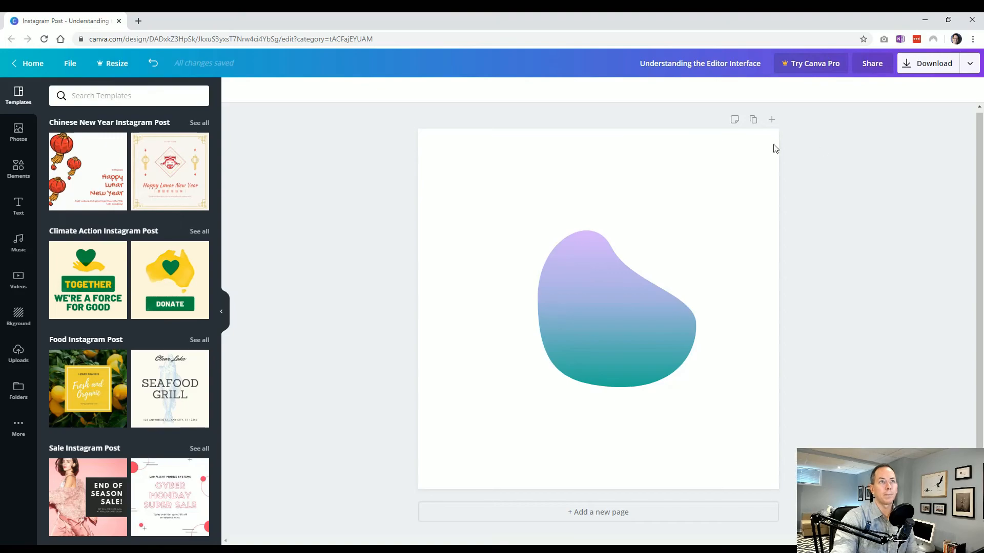
# Step: Share the design with the team with Can view access and change that access to Can edit
pyautogui.click(878, 68)
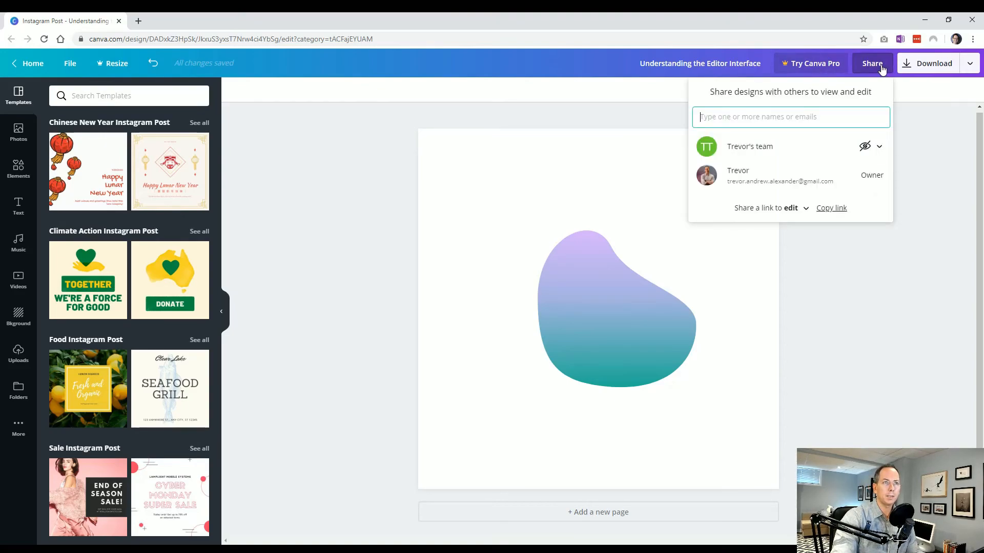
pyautogui.click(871, 150)
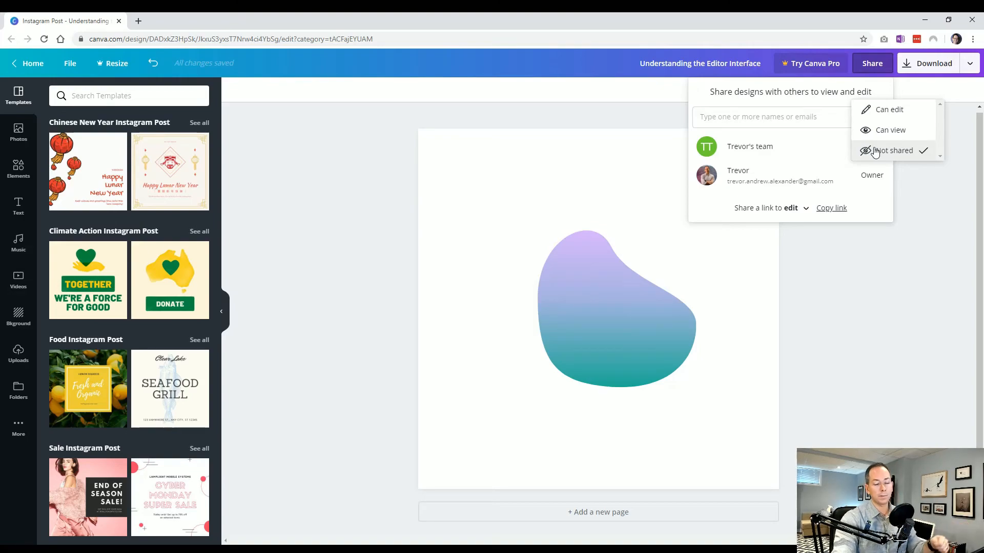
pyautogui.click(889, 131)
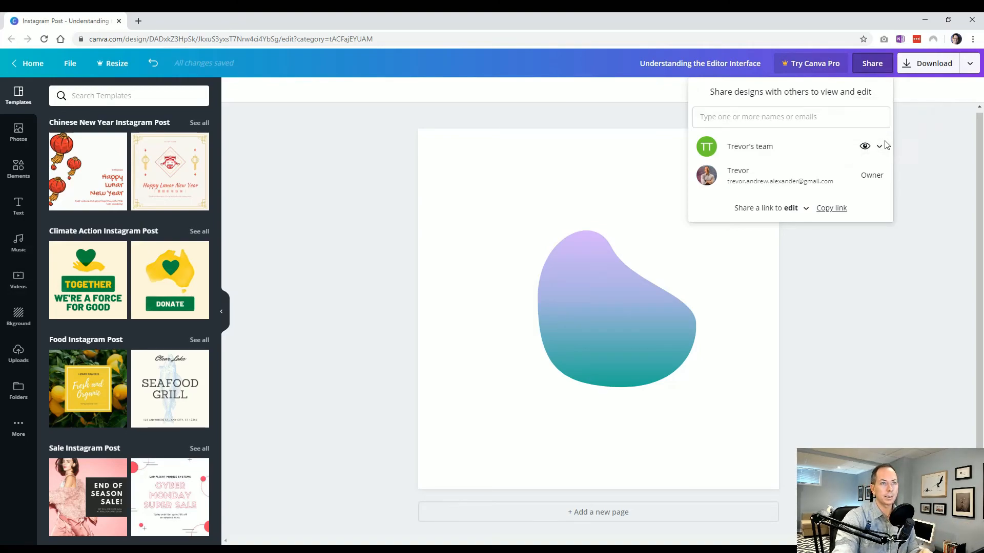
pyautogui.click(874, 149)
pyautogui.click(887, 130)
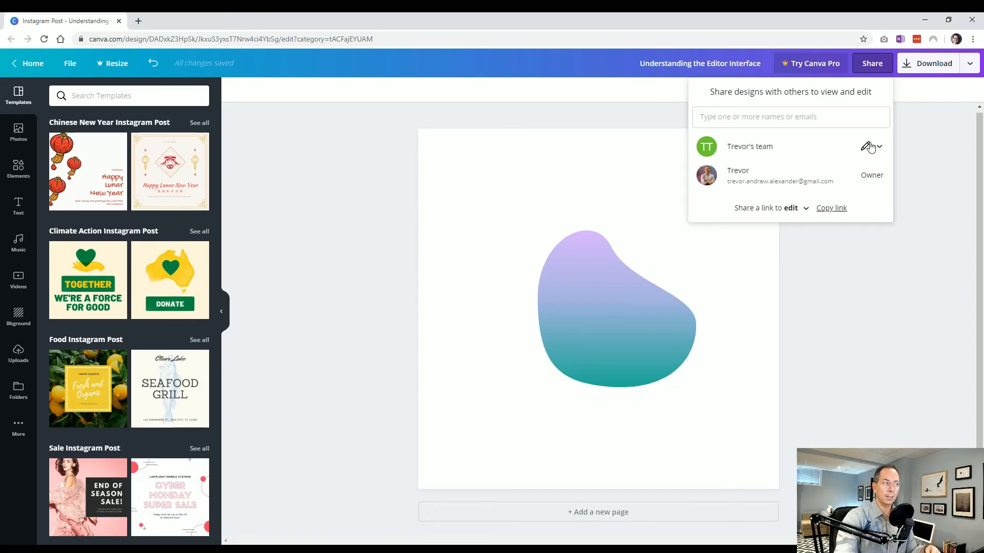
# Step: Set the team's access to the design to Not shared and leave the sharing options
pyautogui.click(869, 147)
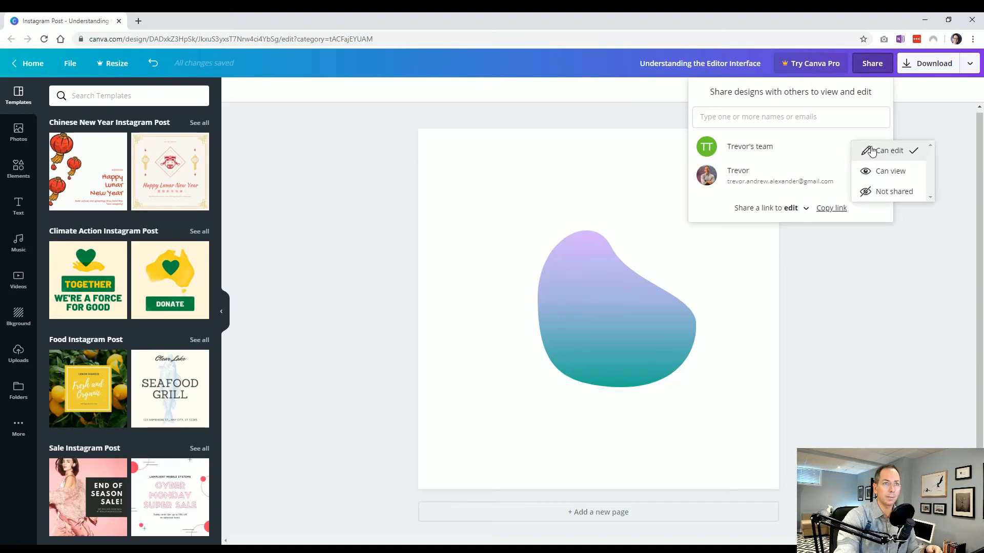
pyautogui.click(880, 191)
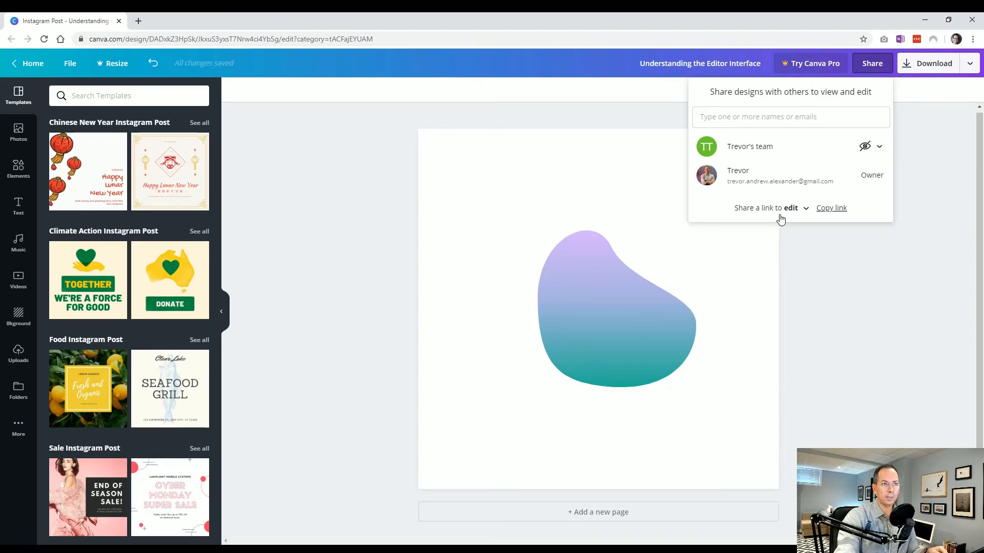
pyautogui.click(581, 152)
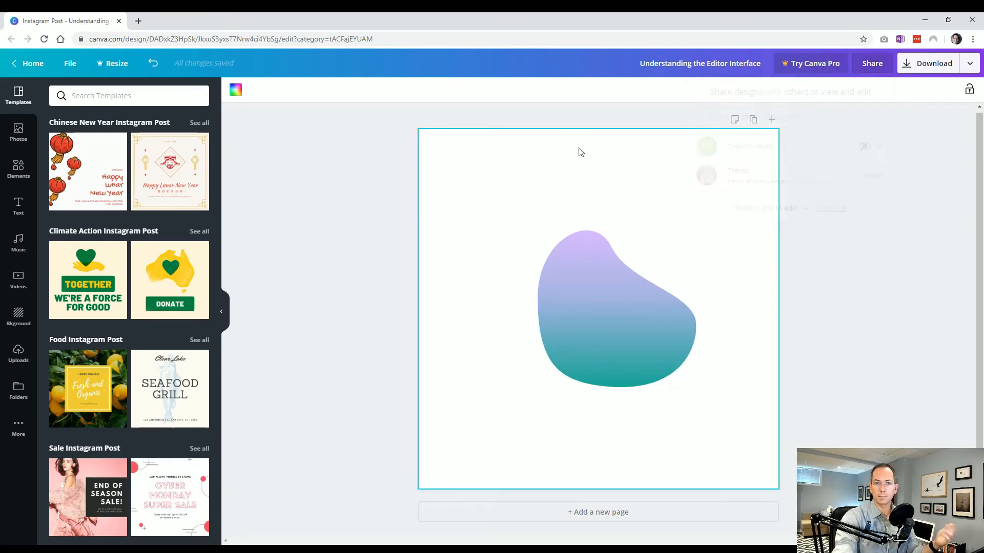
# Step: Examine the file types available for downloading the design, keep PNG, and leave without downloading
pyautogui.click(931, 69)
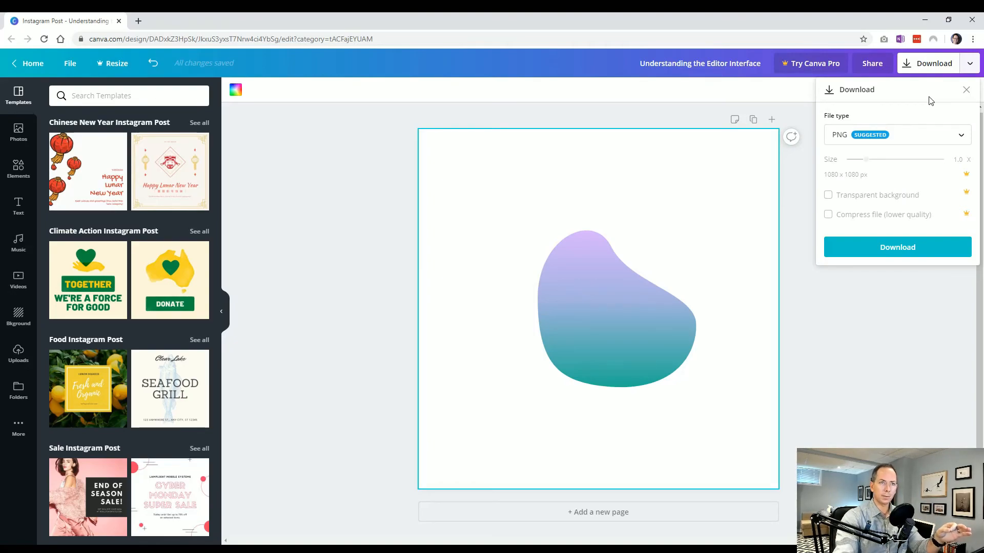
pyautogui.click(907, 140)
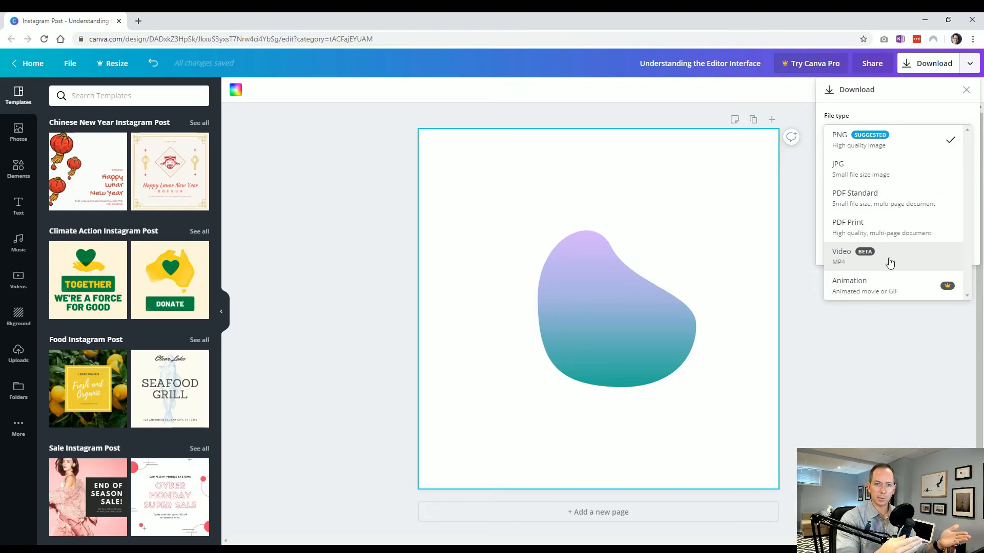
pyautogui.click(895, 135)
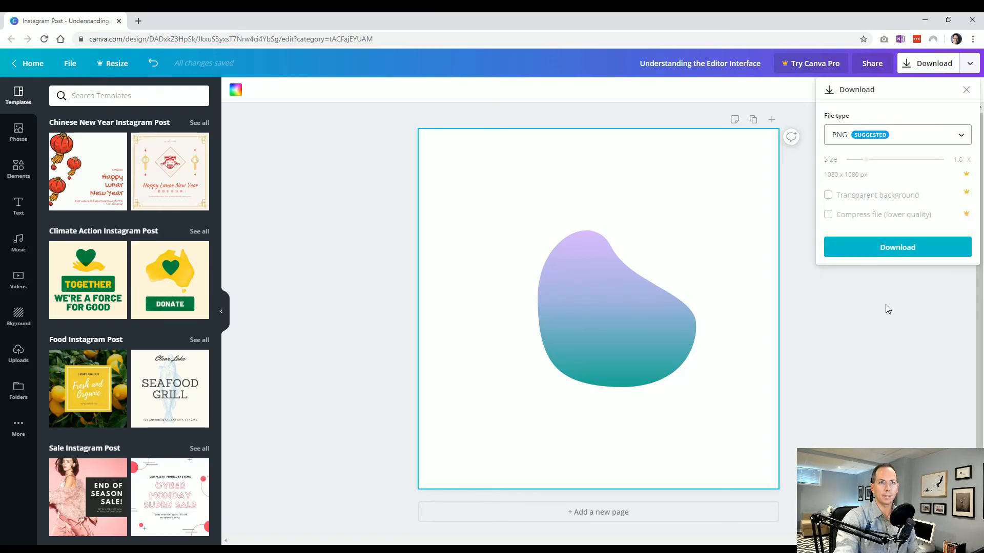
pyautogui.click(965, 90)
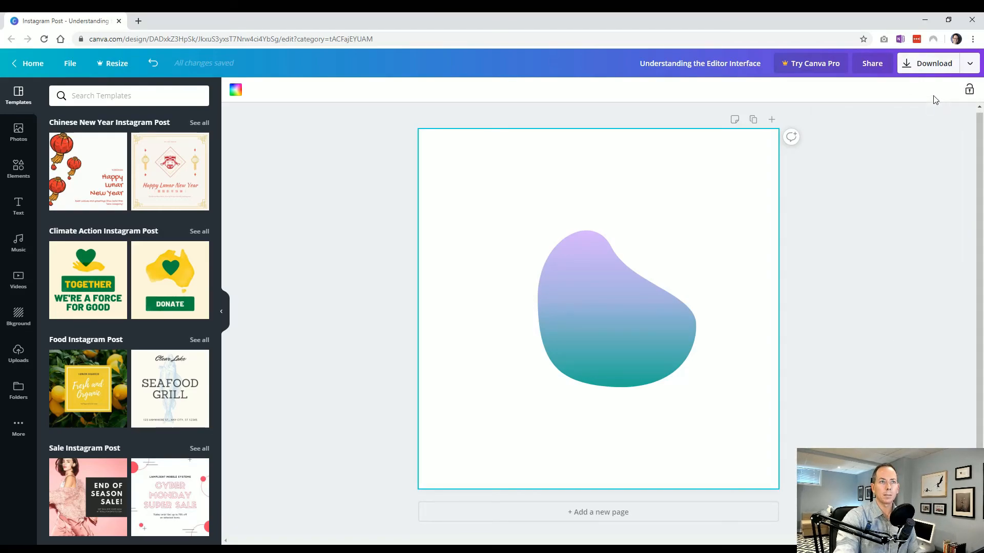
# Step: Look through the other publishing options and open the view-only share link for the design
pyautogui.click(970, 66)
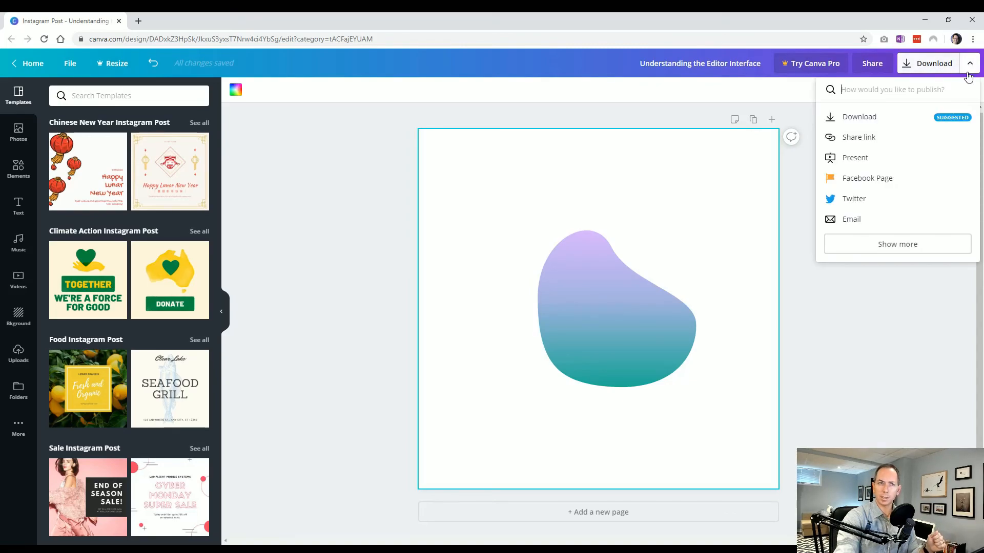
pyautogui.click(891, 139)
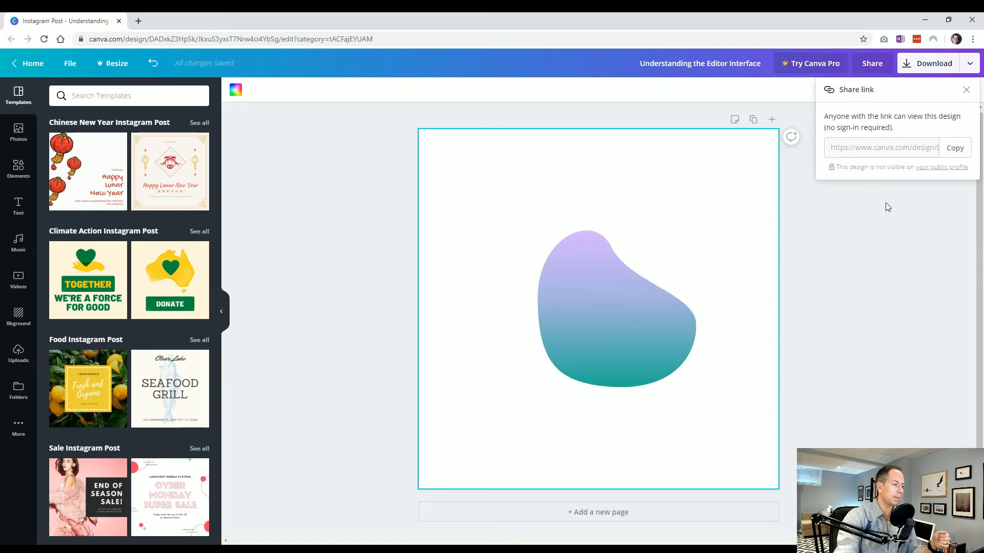
# Step: Leave the share link options and open the Present options to copy a view link for the design
pyautogui.click(966, 89)
pyautogui.click(970, 67)
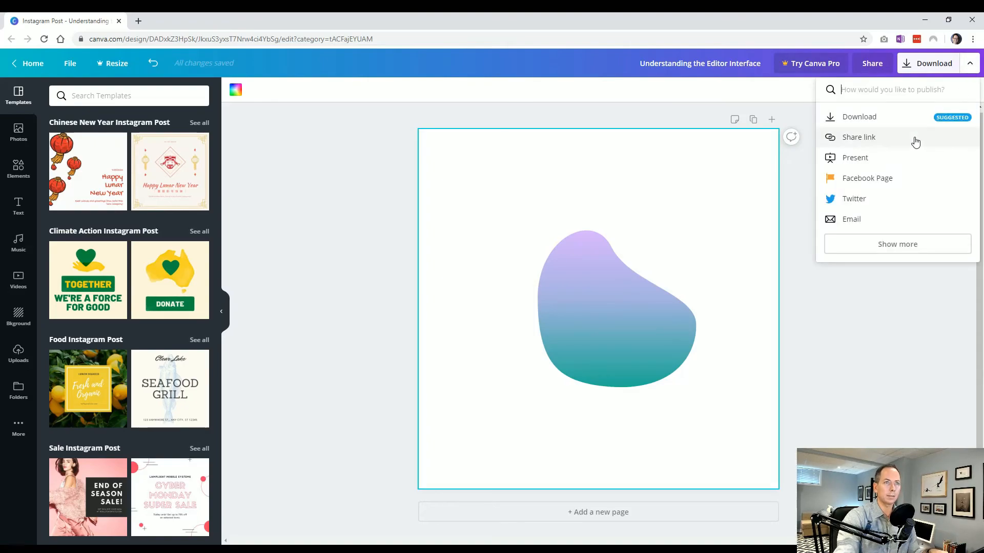
pyautogui.click(897, 162)
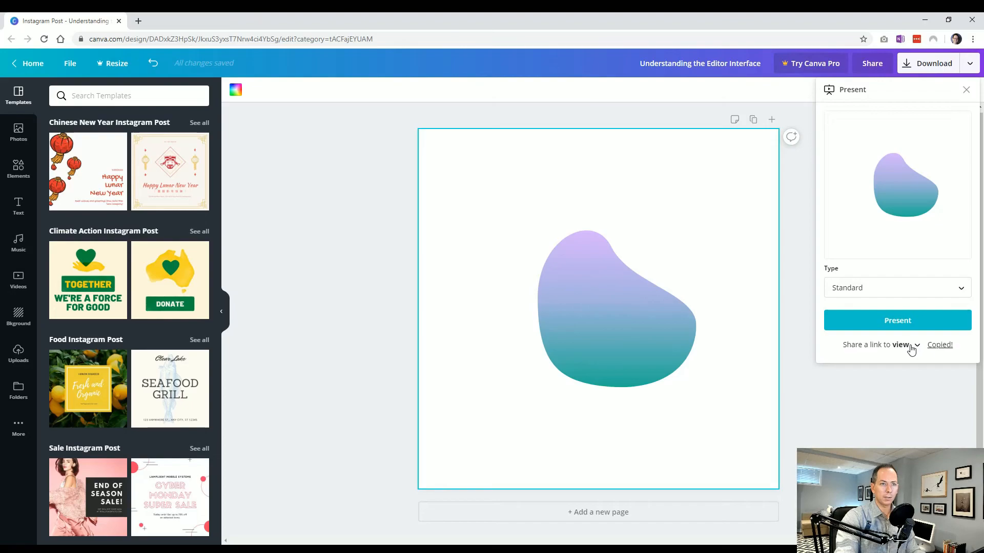
# Step: Open the copied view link in a new browser tab, close that tab, and leave the Present options
pyautogui.click(138, 21)
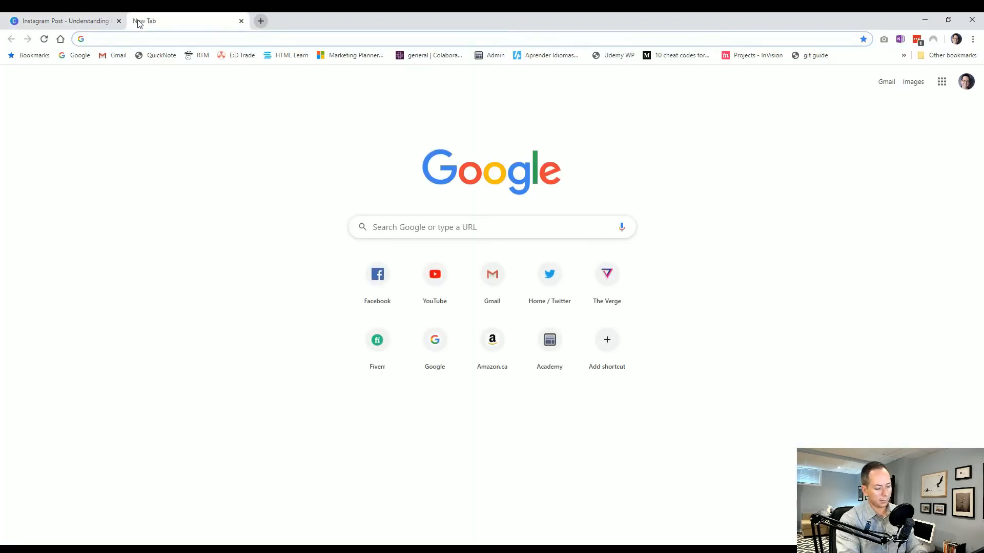
pyautogui.hotkey('ctrl', 'v')
pyautogui.press('Return')
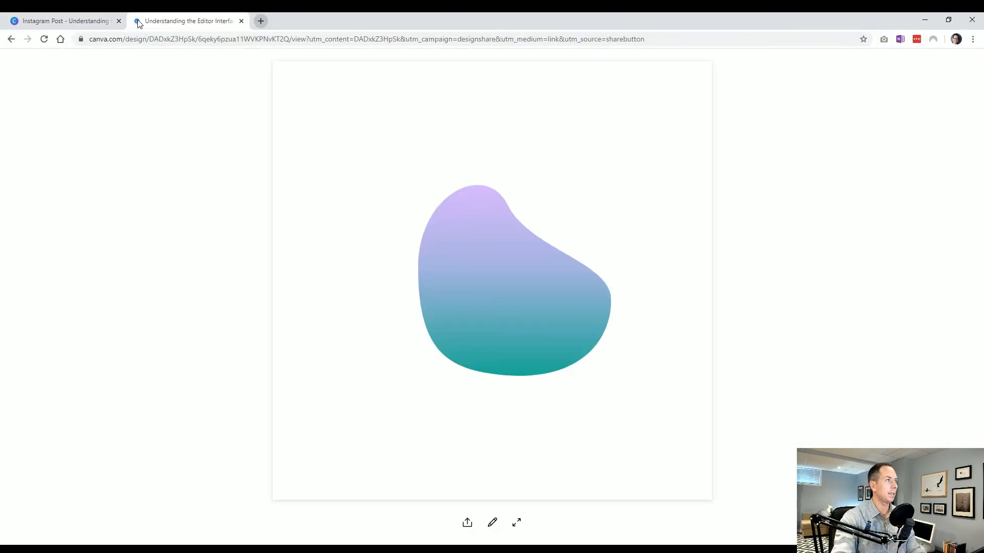
pyautogui.click(241, 21)
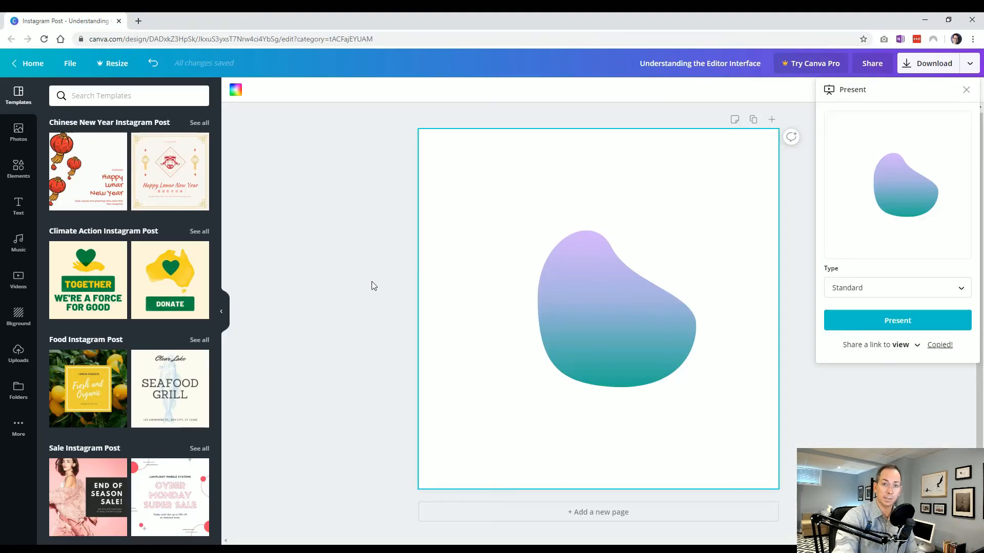
pyautogui.click(362, 293)
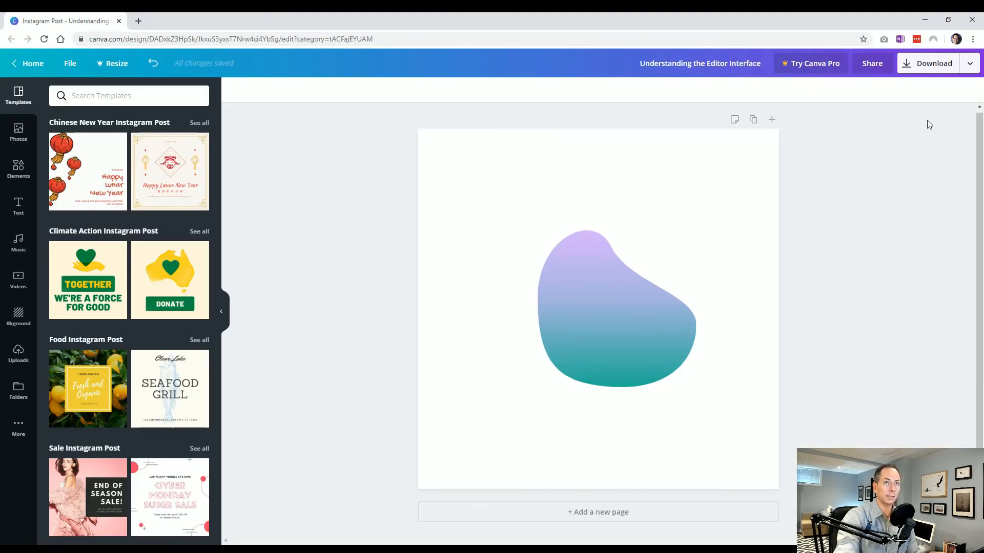
# Step: Examine the file types available for emailing the design, keep PDF Standard, and leave the publishing options without sending
pyautogui.click(969, 63)
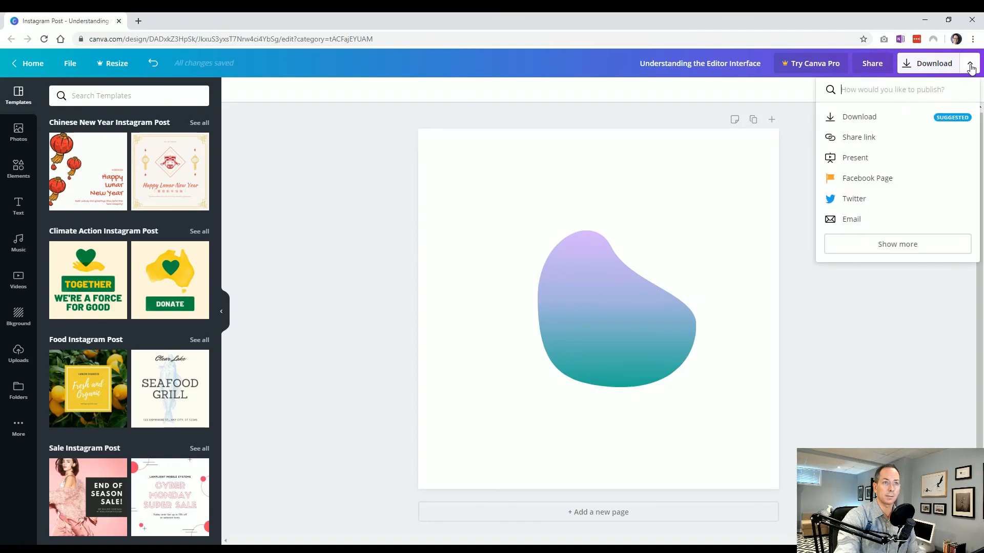
pyautogui.click(880, 226)
pyautogui.click(874, 177)
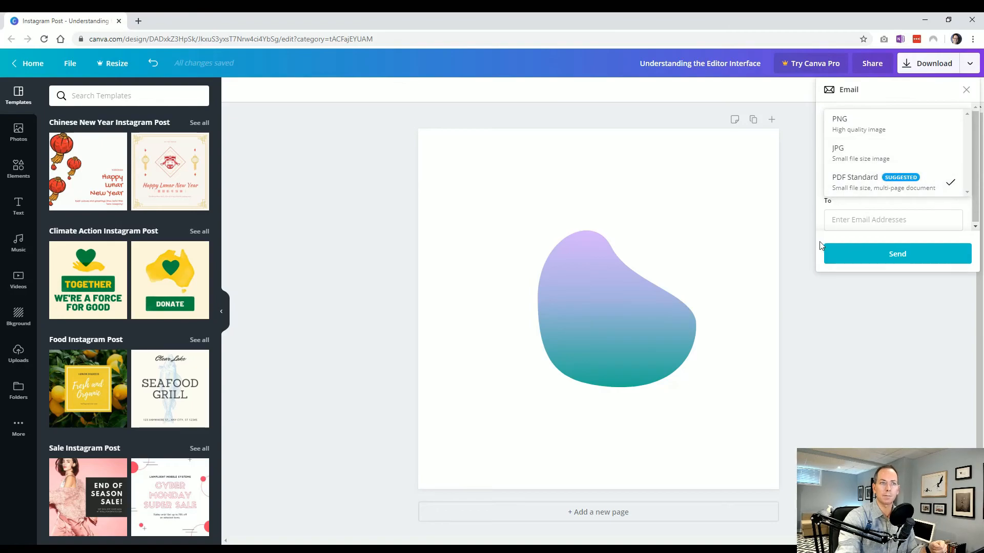
pyautogui.click(875, 201)
pyautogui.click(966, 90)
pyautogui.click(970, 63)
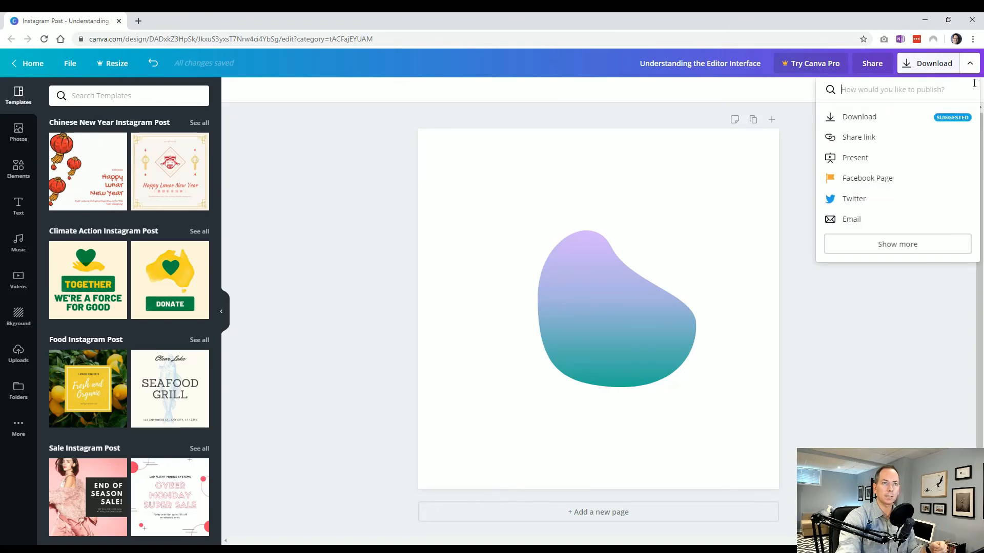
pyautogui.click(969, 64)
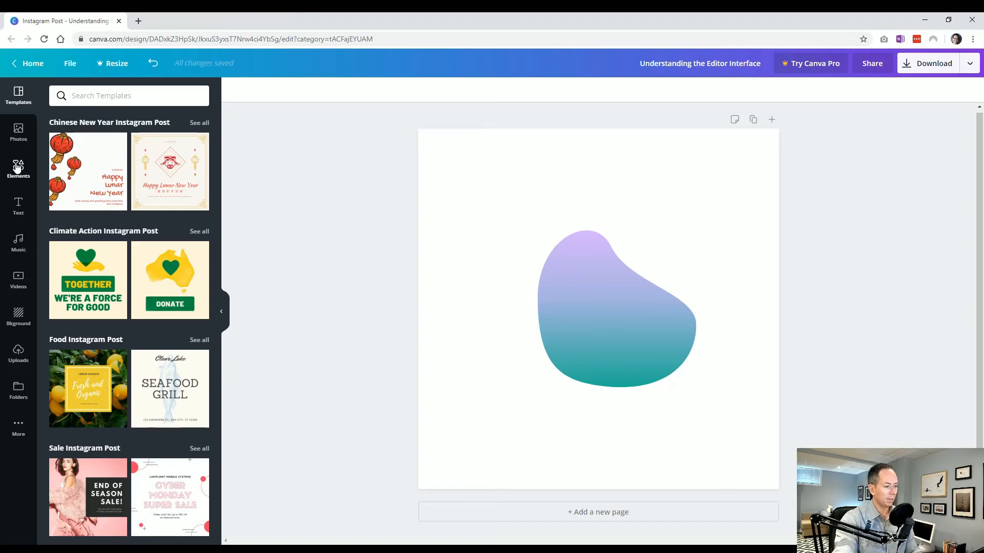
# Step: Search the templates for "business" and look through the designs offered
pyautogui.click(102, 98)
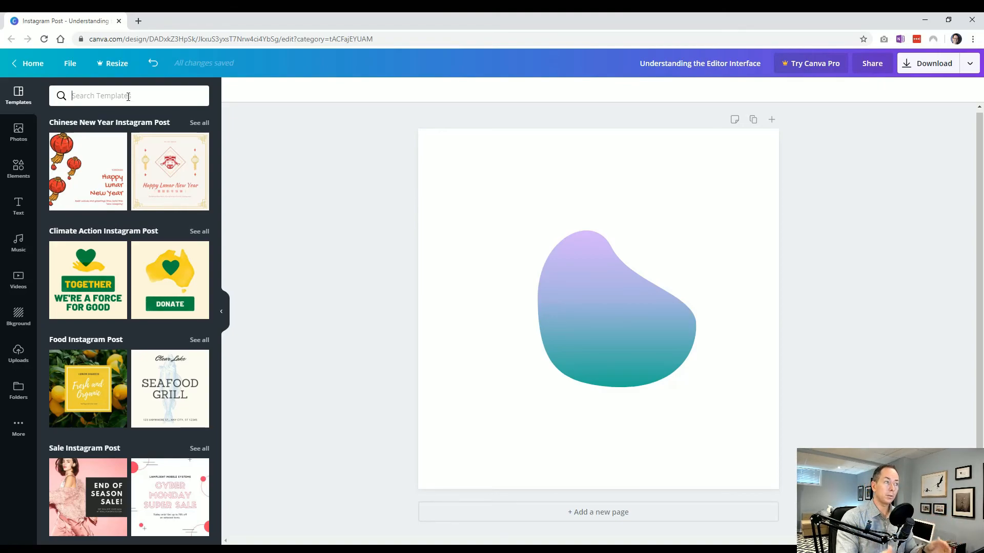
pyautogui.click(128, 96)
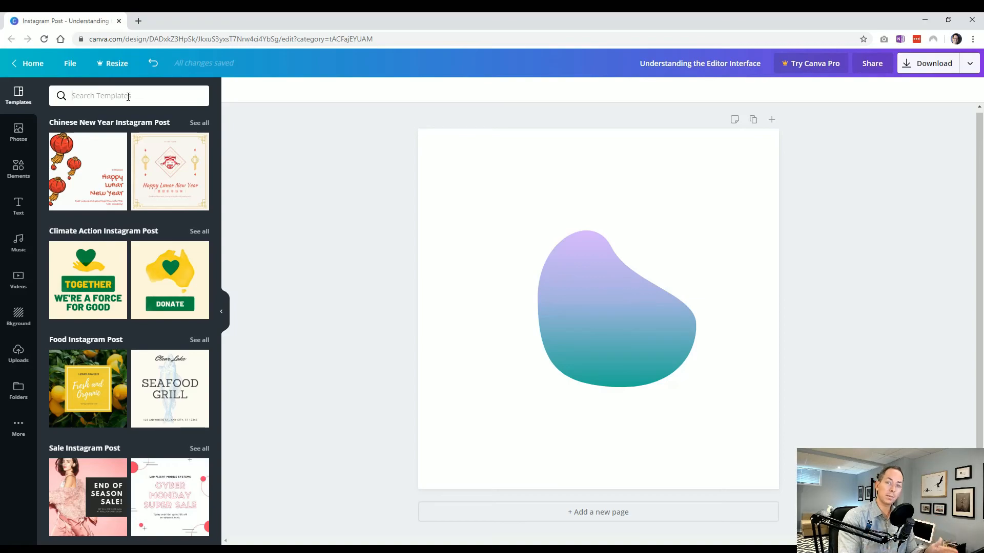
pyautogui.write('business')
pyautogui.press('Return')
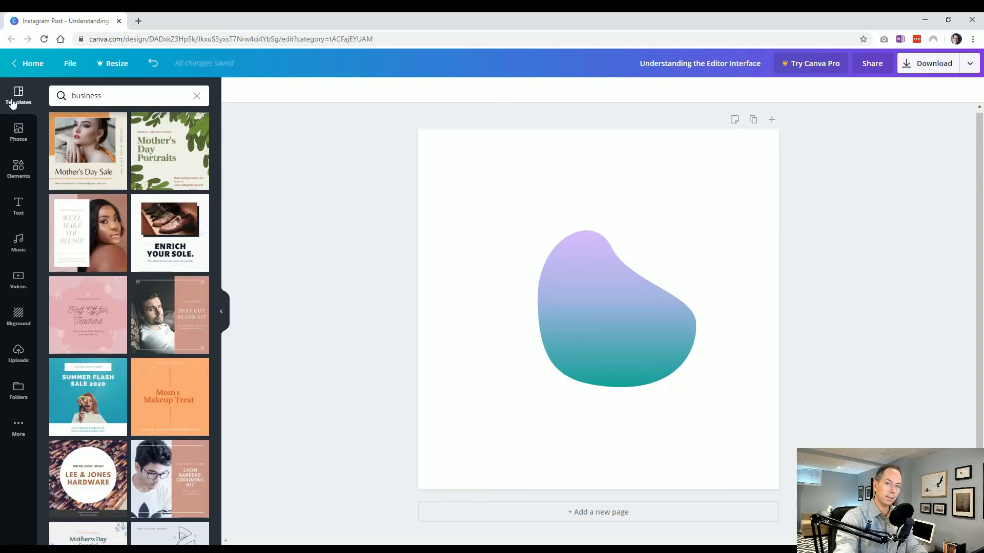
pyautogui.scroll(-4, 120, 448)
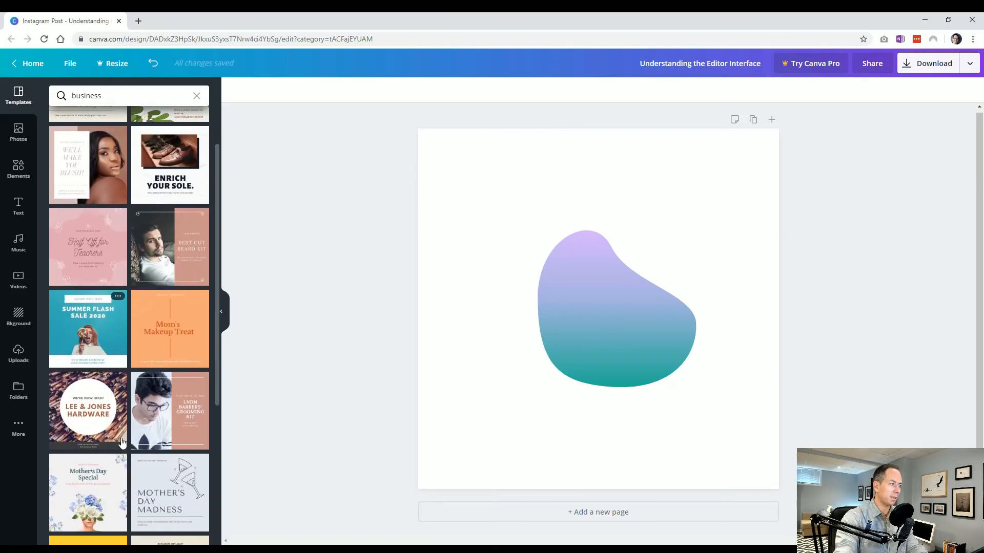
pyautogui.scroll(4, 121, 447)
# Step: Replace the template search with "makeup"
pyautogui.click(1, 106)
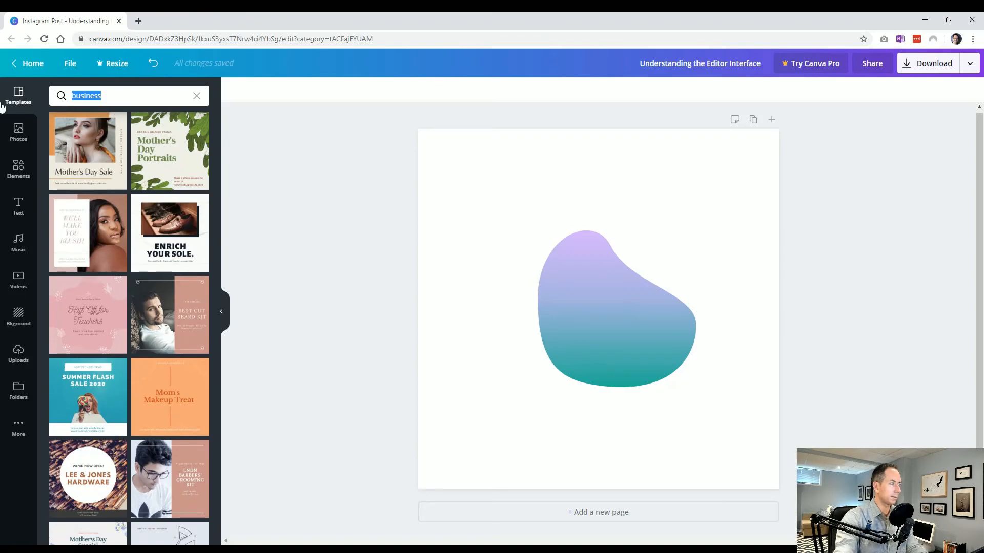
pyautogui.write('makeup')
pyautogui.press('Return')
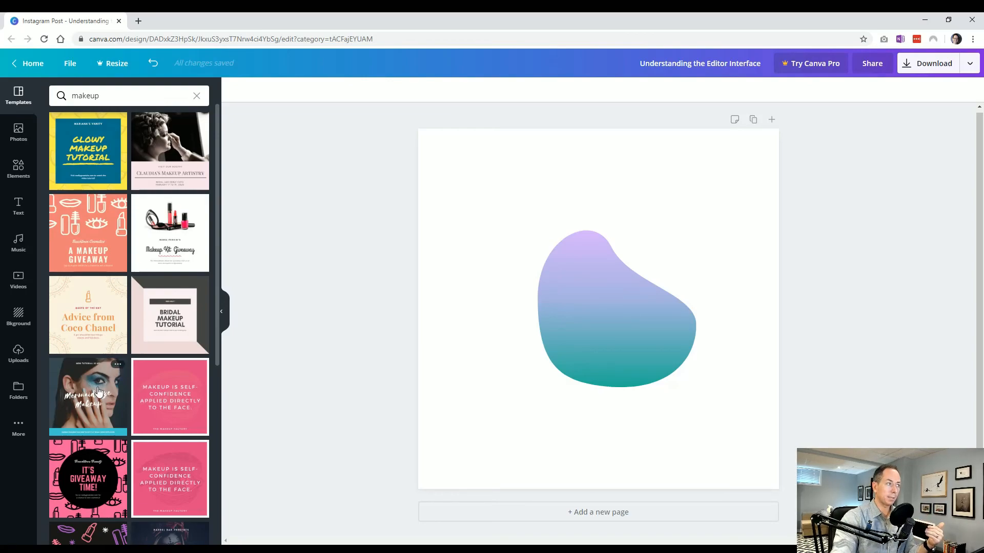
# Step: Search the photo library for "makeup" and look through the pictures offered
pyautogui.click(20, 129)
pyautogui.click(99, 94)
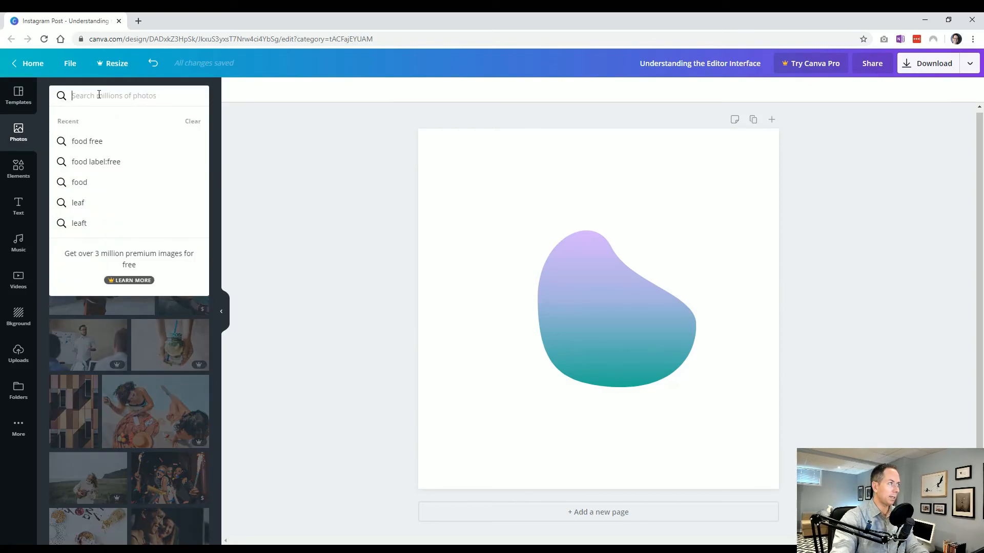
pyautogui.write('makeup')
pyautogui.press('Return')
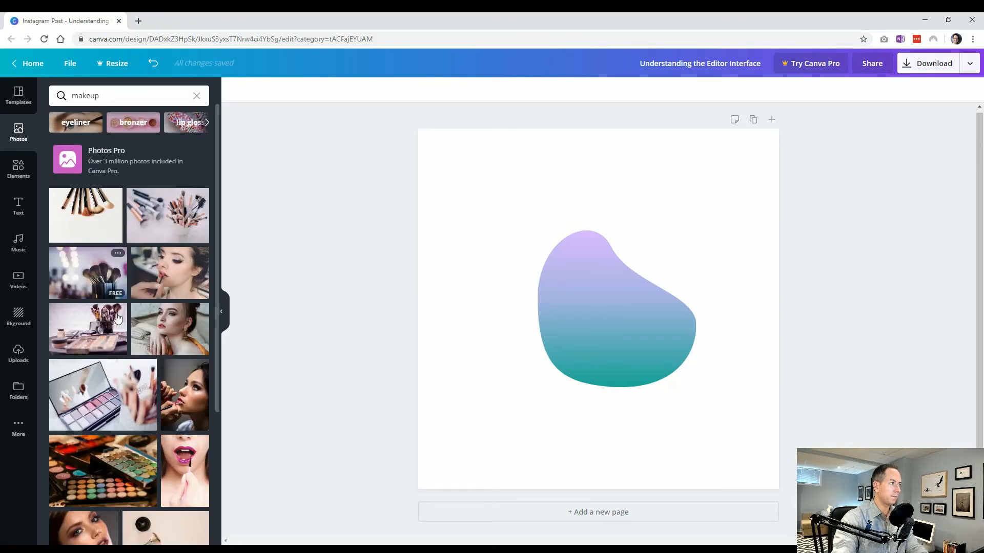
pyautogui.scroll(-5, 117, 327)
pyautogui.scroll(5, 125, 362)
# Step: Search the photo library for "ballon" and check which pictures are free and which are paid
pyautogui.click(105, 96)
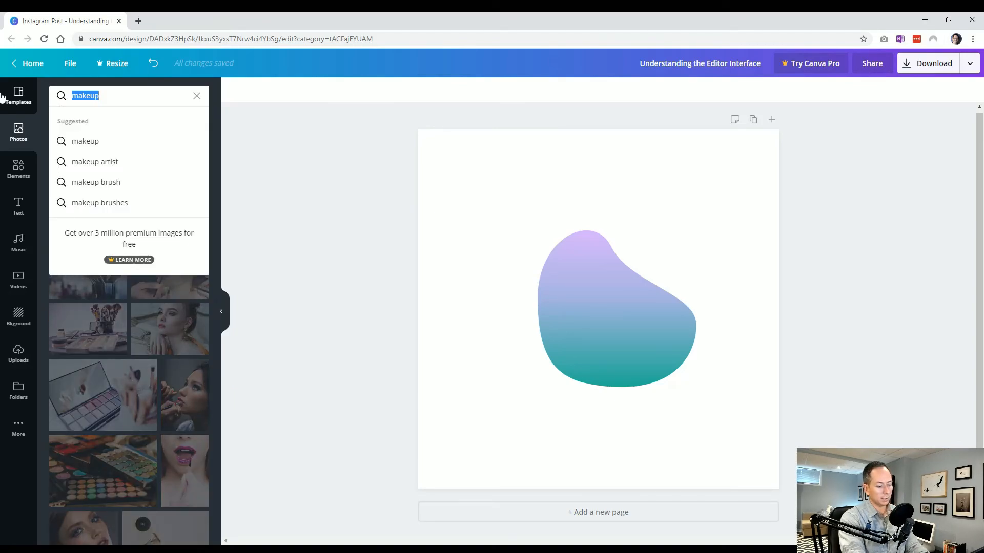
pyautogui.write('ballon')
pyautogui.press('Return')
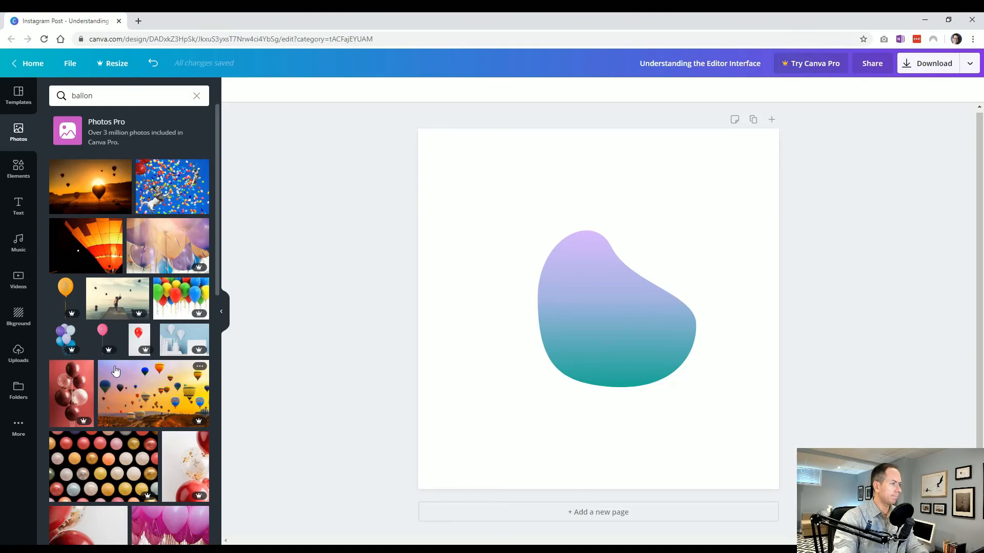
pyautogui.scroll(-4, 156, 354)
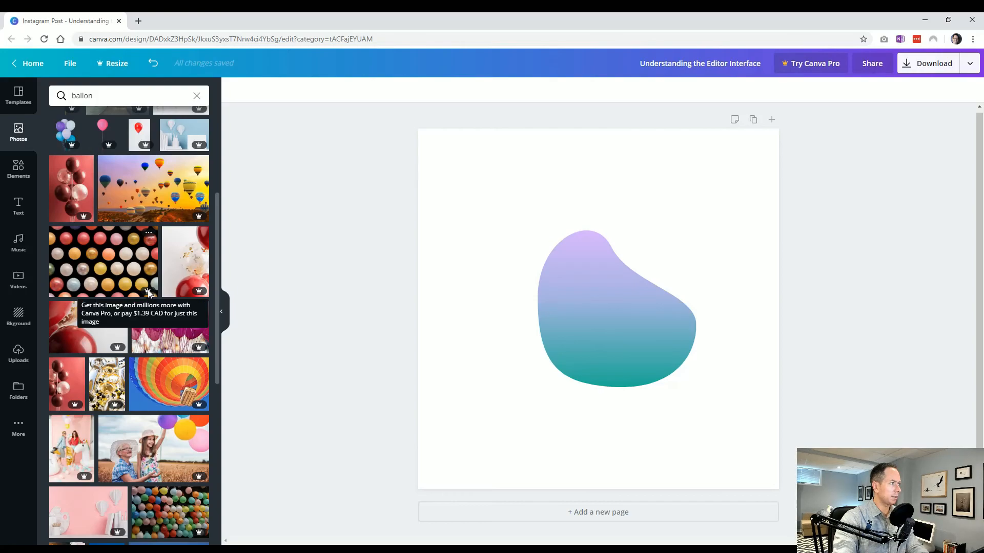
pyautogui.scroll(4, 147, 290)
pyautogui.moveTo(195, 273)
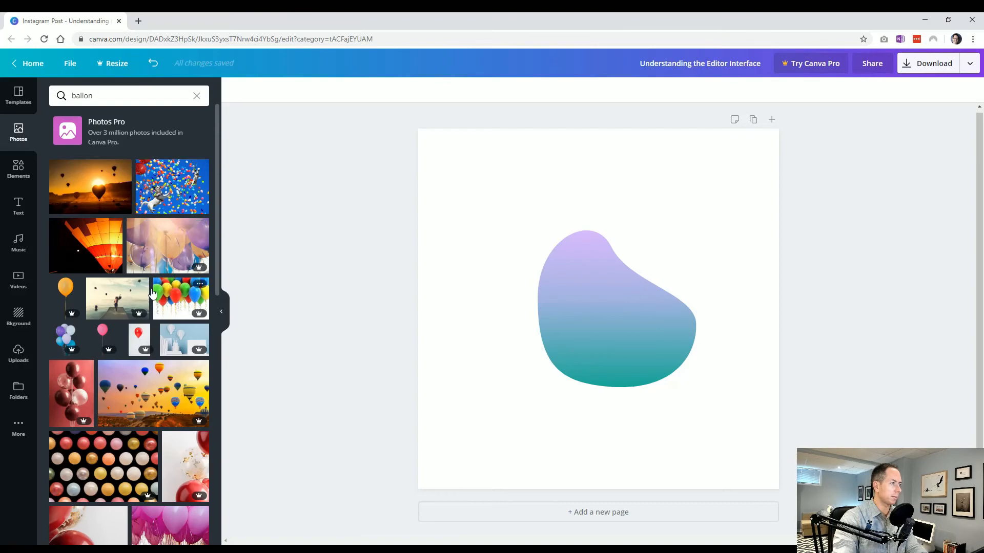
pyautogui.moveTo(141, 315)
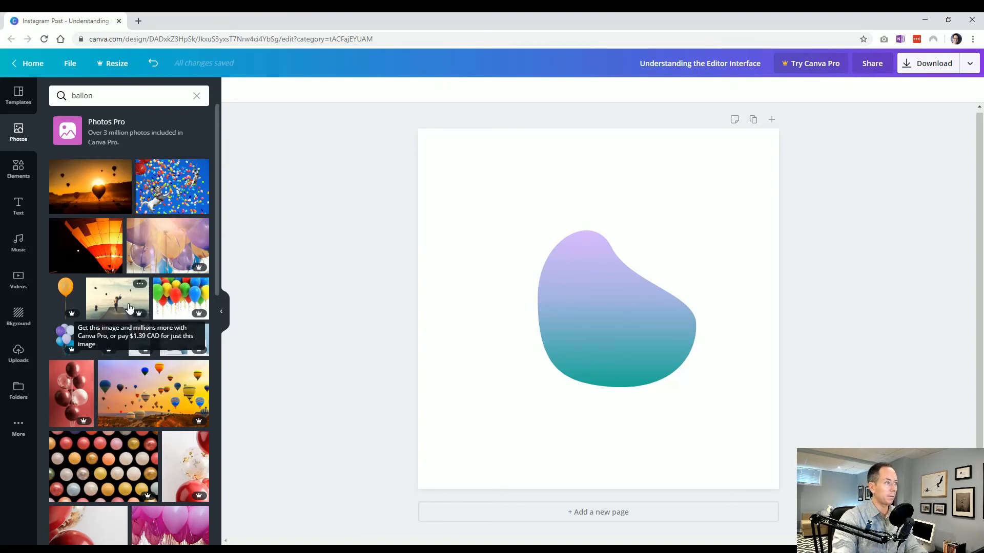
# Step: Delete the gradient blob shape from the page
pyautogui.click(567, 292)
pyautogui.press('Delete')
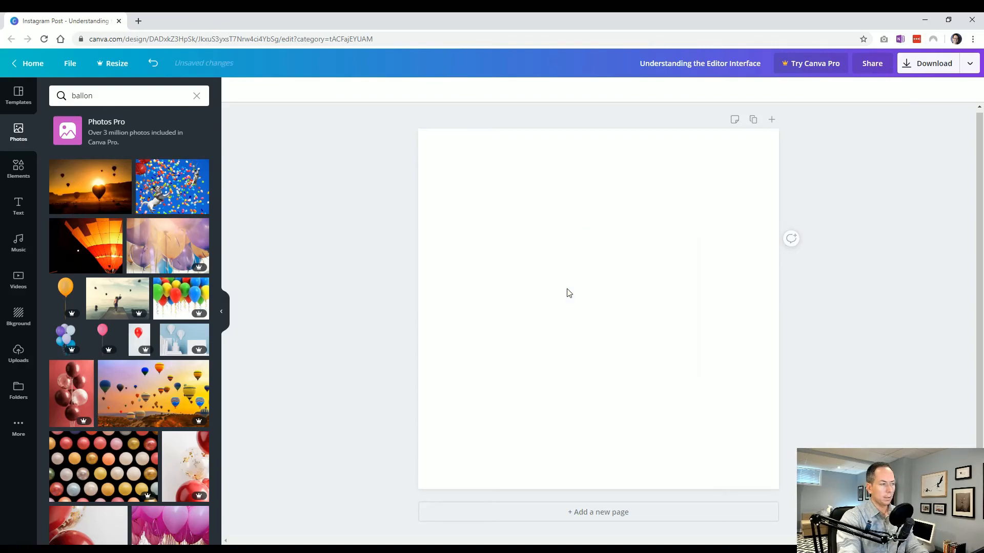
# Step: Search the icons and shapes in Elements for "circle", and clear the search
pyautogui.click(24, 182)
pyautogui.click(19, 205)
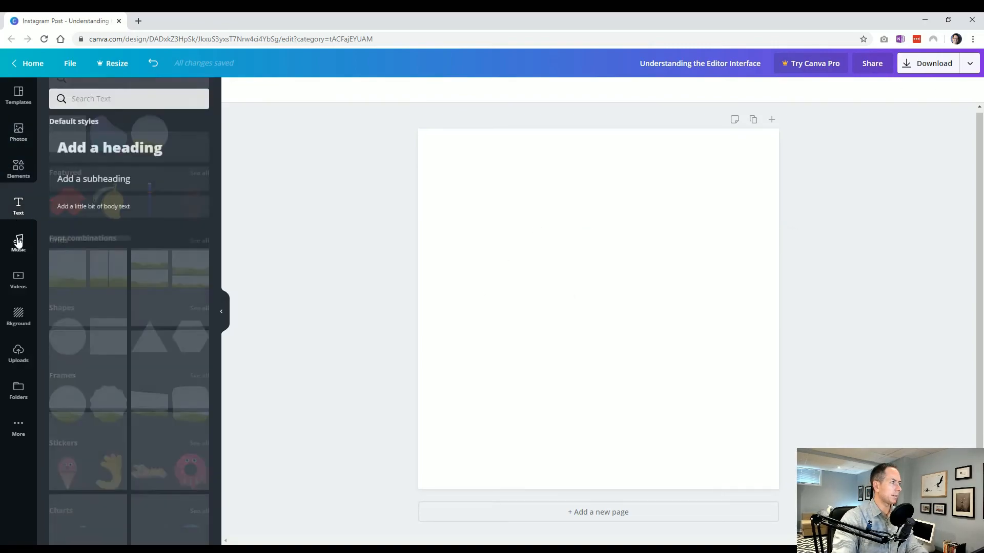
pyautogui.click(18, 241)
pyautogui.click(18, 169)
pyautogui.click(103, 92)
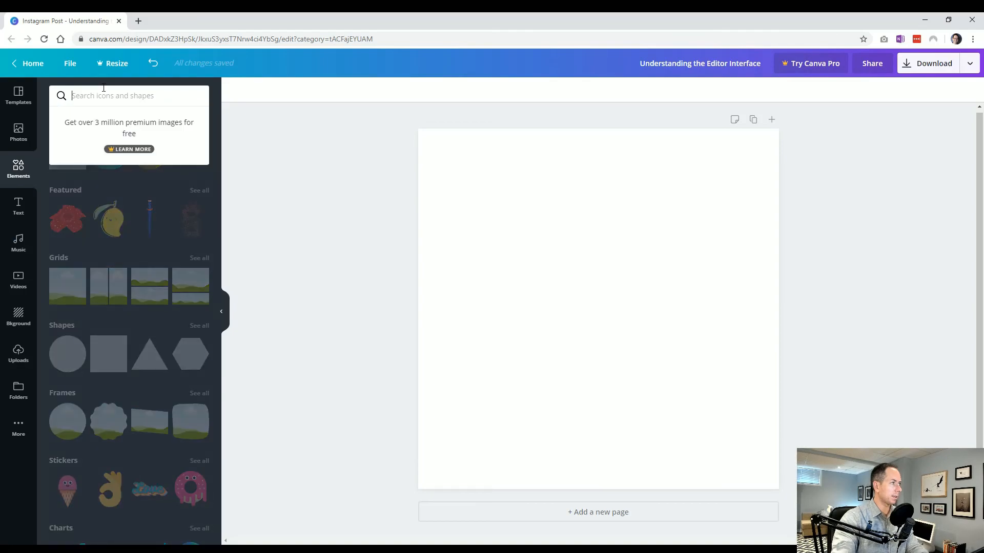
pyautogui.write('circle')
pyautogui.press('Return')
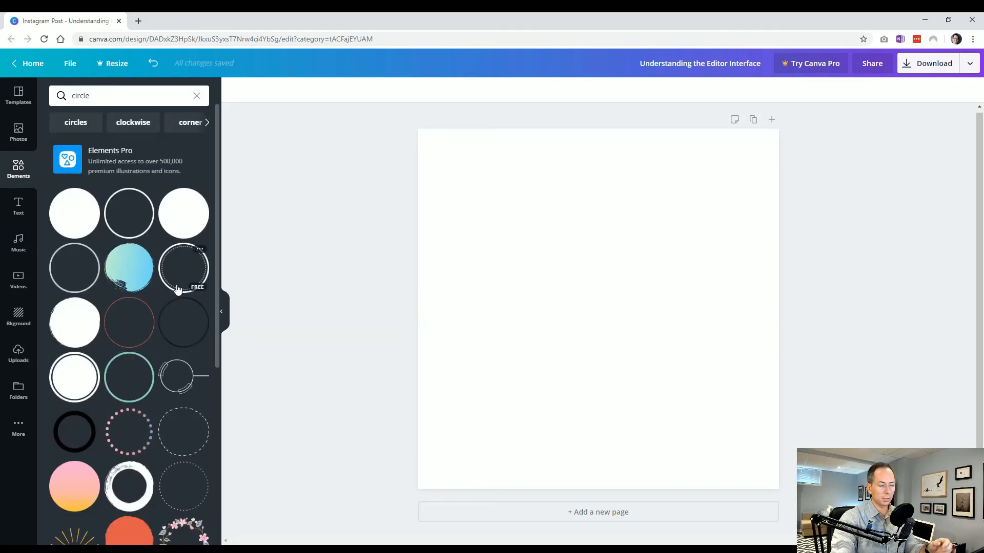
pyautogui.click(196, 97)
# Step: Look through the Templates, Photos, Elements, Text, Music and Videos libraries and return to the templates
pyautogui.click(18, 95)
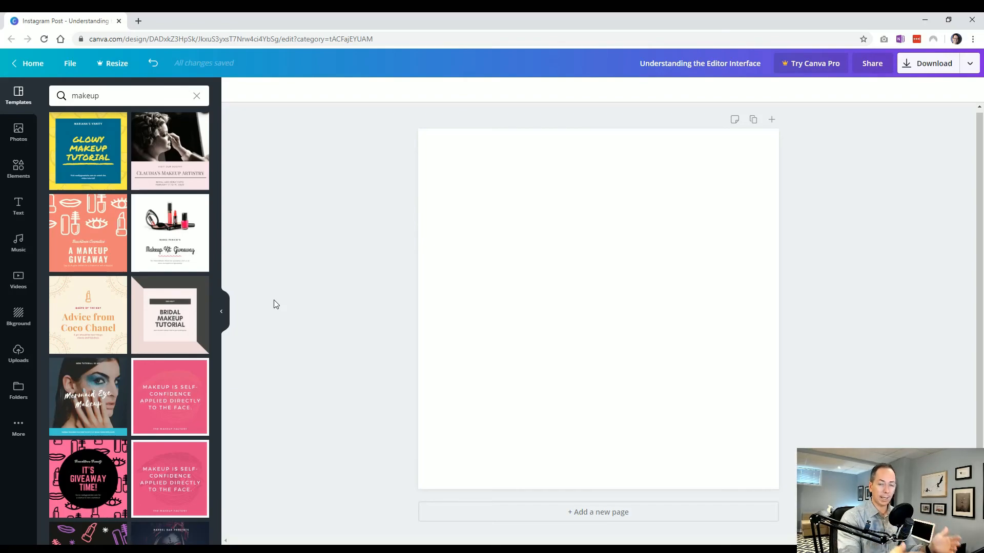
pyautogui.click(27, 132)
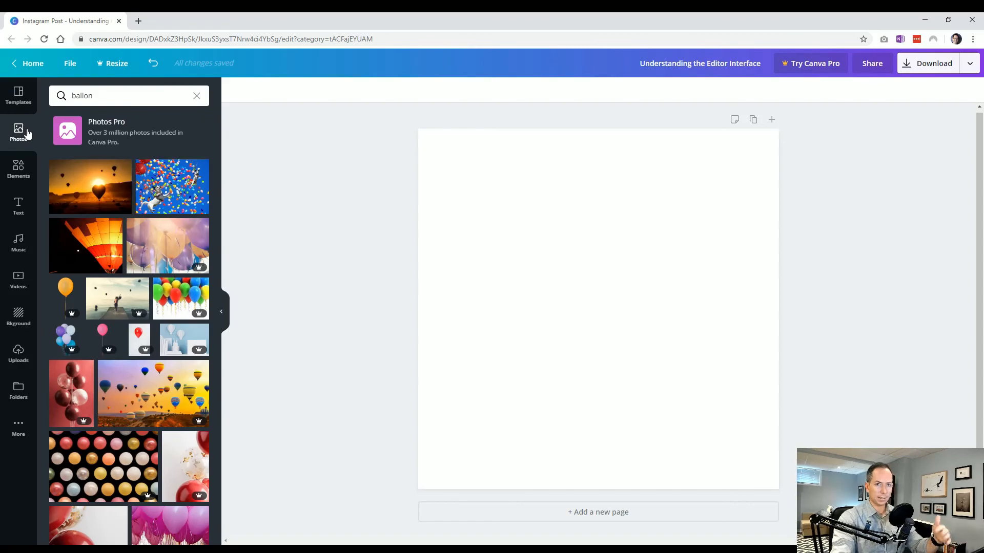
pyautogui.click(21, 172)
pyautogui.click(22, 209)
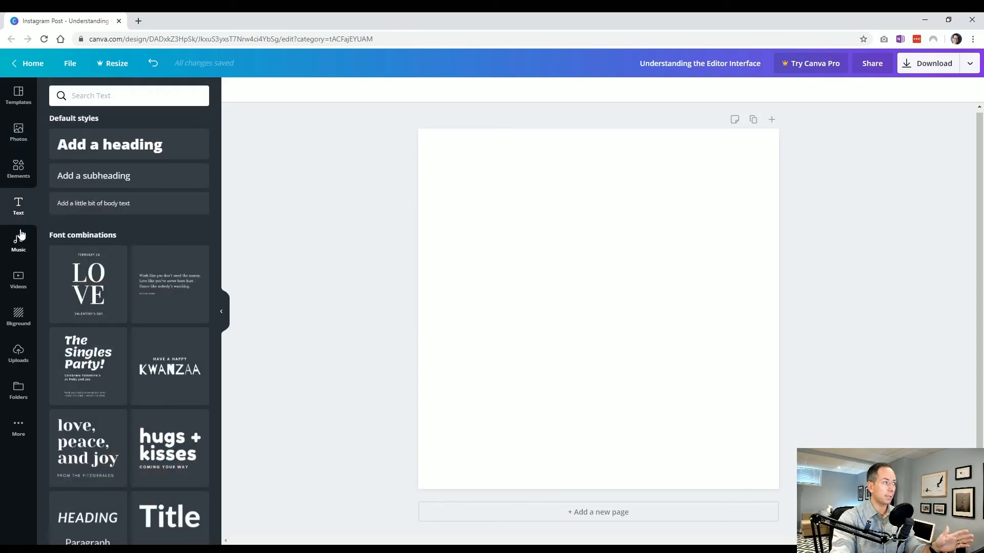
pyautogui.click(19, 243)
pyautogui.click(19, 281)
pyautogui.click(28, 103)
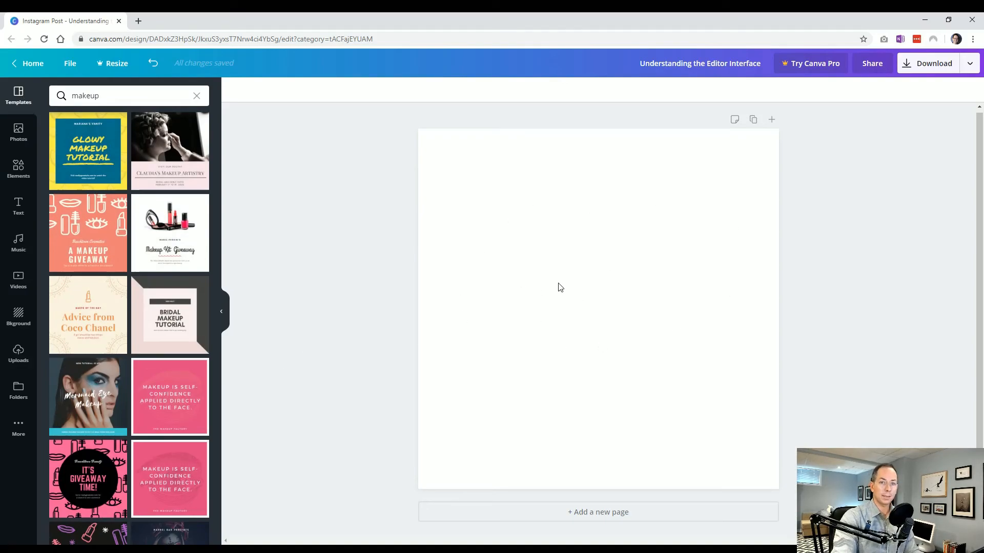
# Step: Add the recently used gradient blob from Elements to the page and return to the templates
pyautogui.click(15, 169)
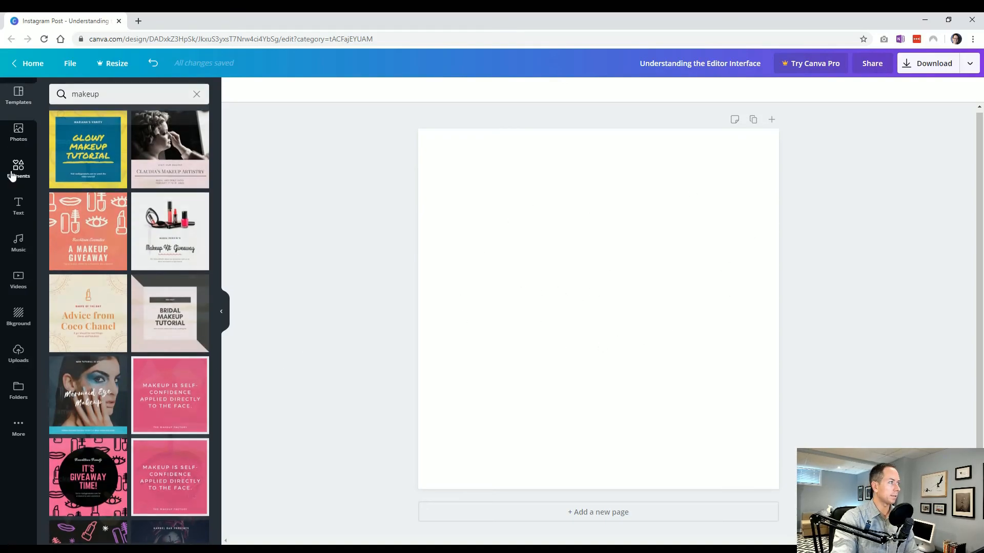
pyautogui.click(109, 153)
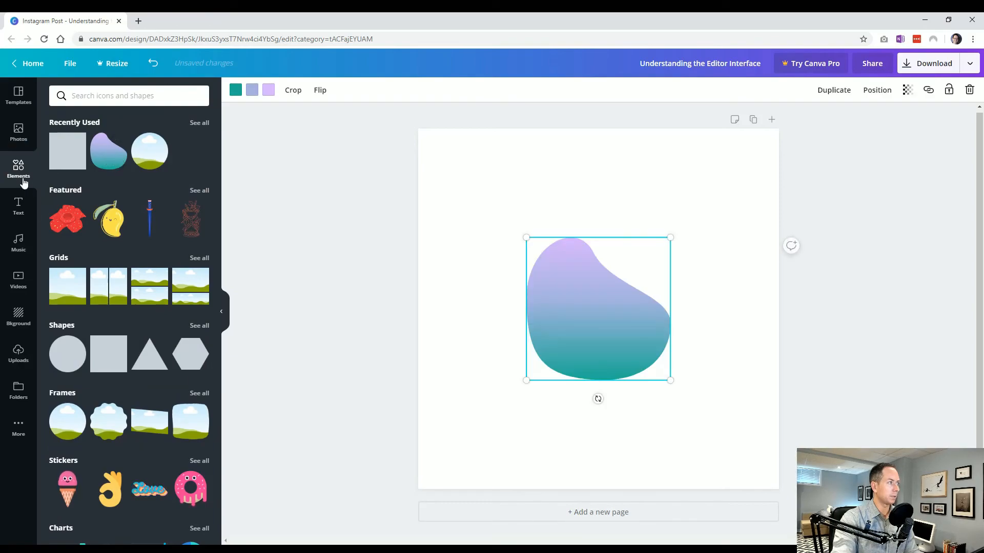
pyautogui.click(18, 95)
# Step: Enlarge the gradient blob and position it over the page's upper-left corner so it extends past both edges
pyautogui.moveTo(588, 342); pyautogui.dragTo(569, 311)
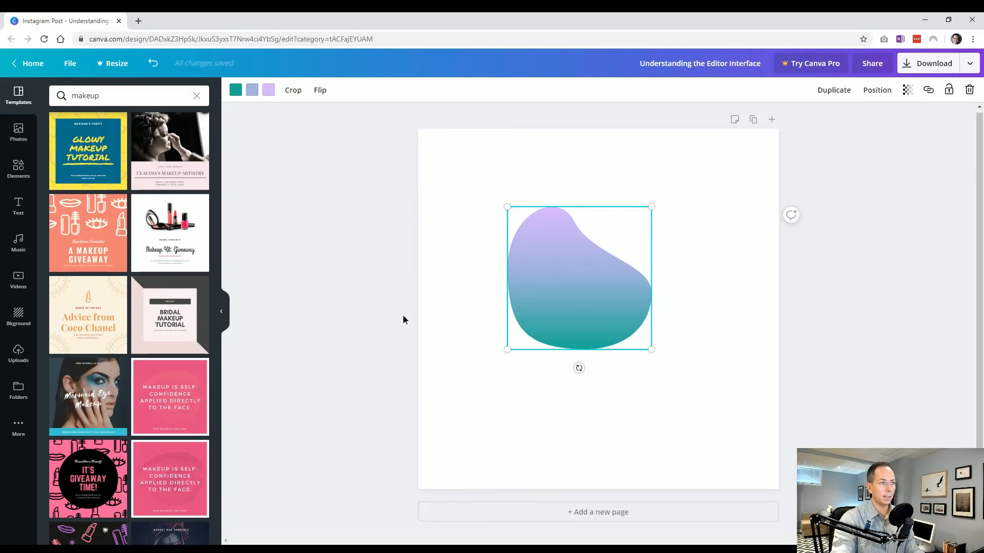
pyautogui.click(404, 288)
pyautogui.moveTo(584, 314); pyautogui.dragTo(454, 197)
pyautogui.moveTo(538, 250); pyautogui.dragTo(647, 355)
pyautogui.moveTo(548, 294); pyautogui.dragTo(528, 281)
pyautogui.click(360, 429)
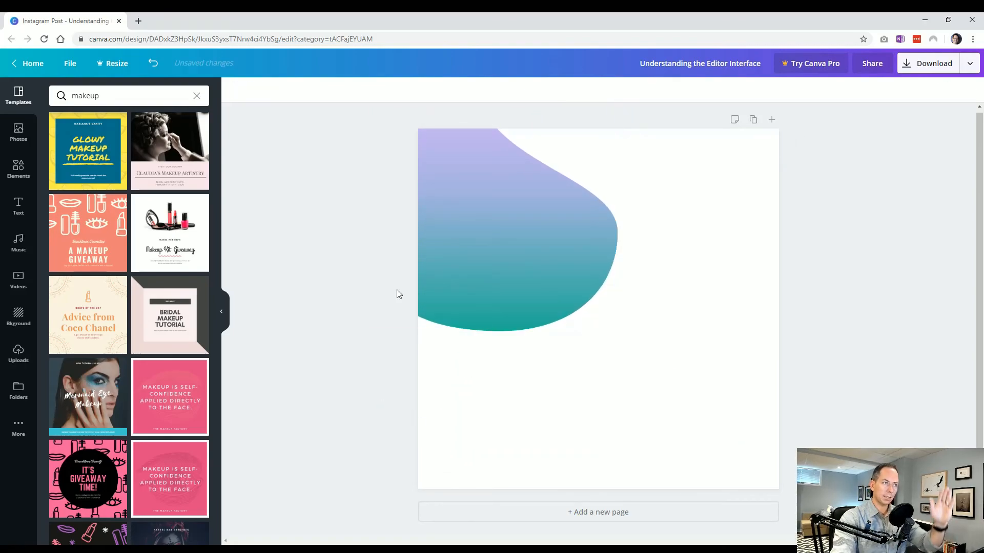
# Step: Make two copies of the gradient blob and spread the three over the page's upper-left, lower-left and lower-right areas
pyautogui.moveTo(505, 242); pyautogui.dragTo(733, 429)
pyautogui.hotkey('ctrl', 'v')
pyautogui.moveTo(699, 391); pyautogui.dragTo(409, 400)
pyautogui.click(617, 442)
pyautogui.click(741, 416)
pyautogui.hotkey('ctrl', 'd')
pyautogui.click(283, 441)
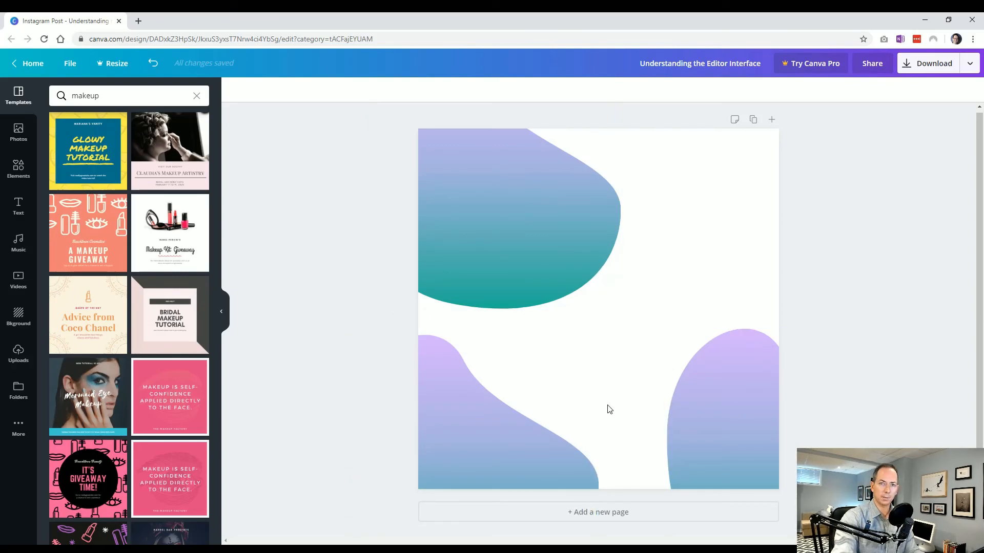
# Step: Delete the upper-left and lower-left blobs and move the remaining one to the middle of the page
pyautogui.click(517, 432)
pyautogui.click(544, 272)
pyautogui.press('Delete')
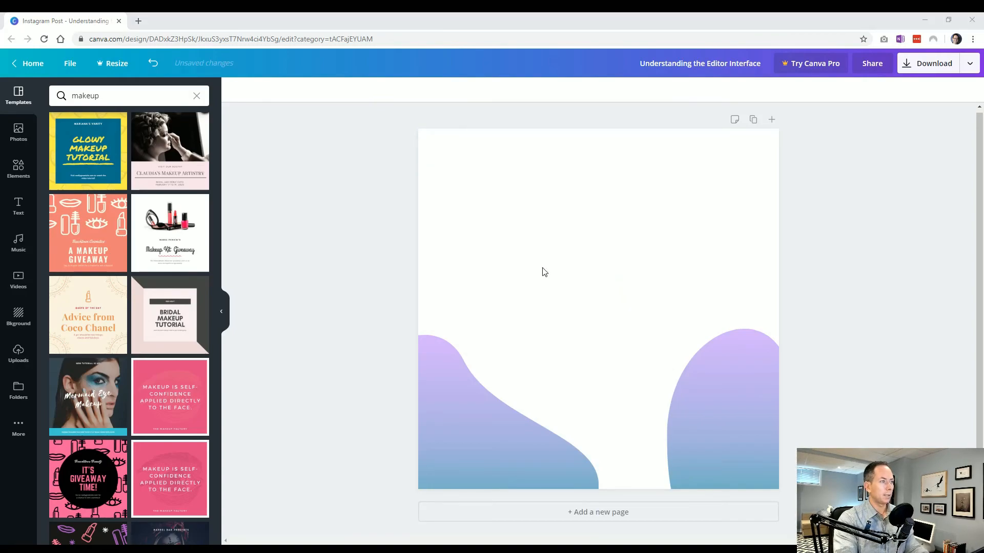
pyautogui.click(496, 453)
pyautogui.press('Delete')
pyautogui.click(729, 448)
pyautogui.moveTo(729, 448); pyautogui.dragTo(543, 291)
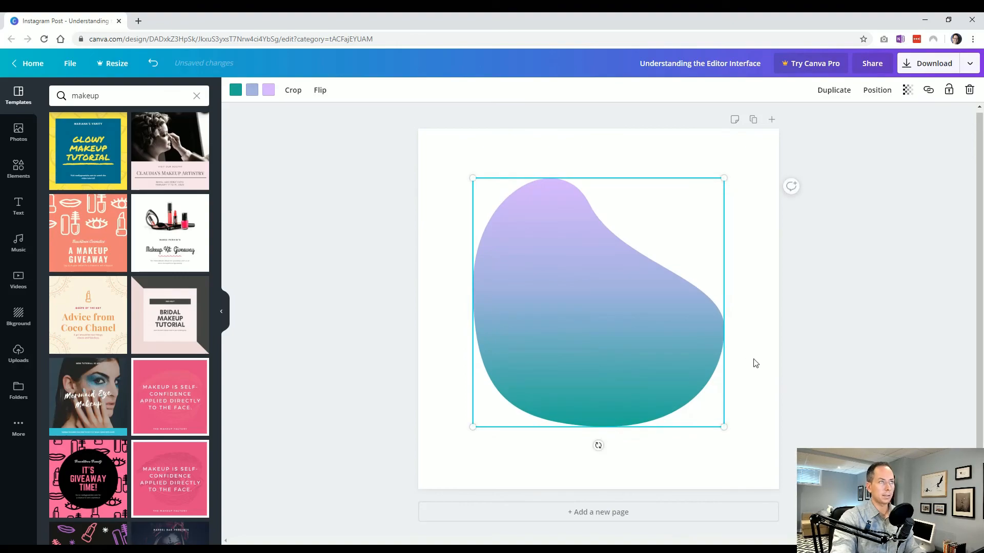
# Step: Duplicate the centered blob, shrink the copy and place it over the large blob's upper-right edge
pyautogui.click(698, 396)
pyautogui.click(654, 374)
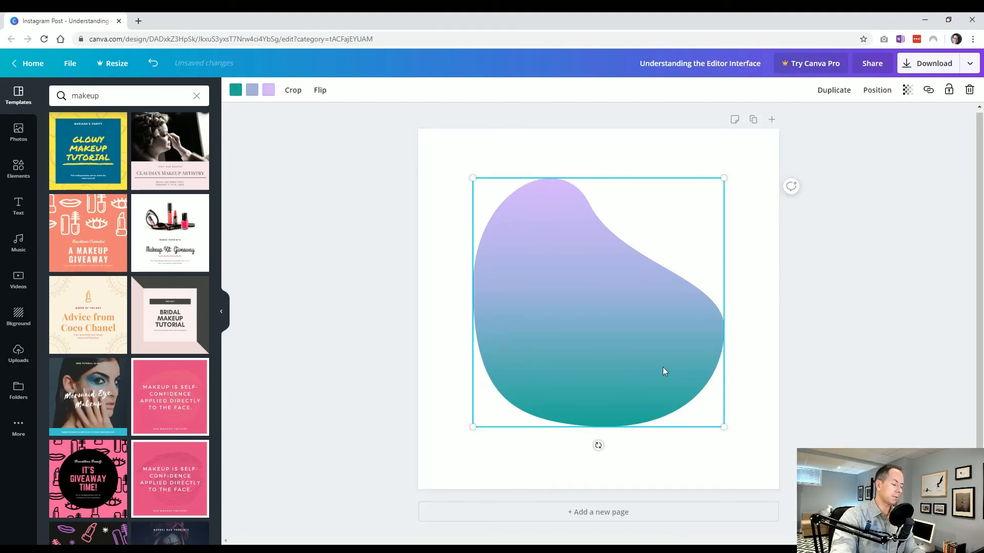
pyautogui.hotkey('ctrl', 'd')
pyautogui.moveTo(596, 366); pyautogui.dragTo(629, 406)
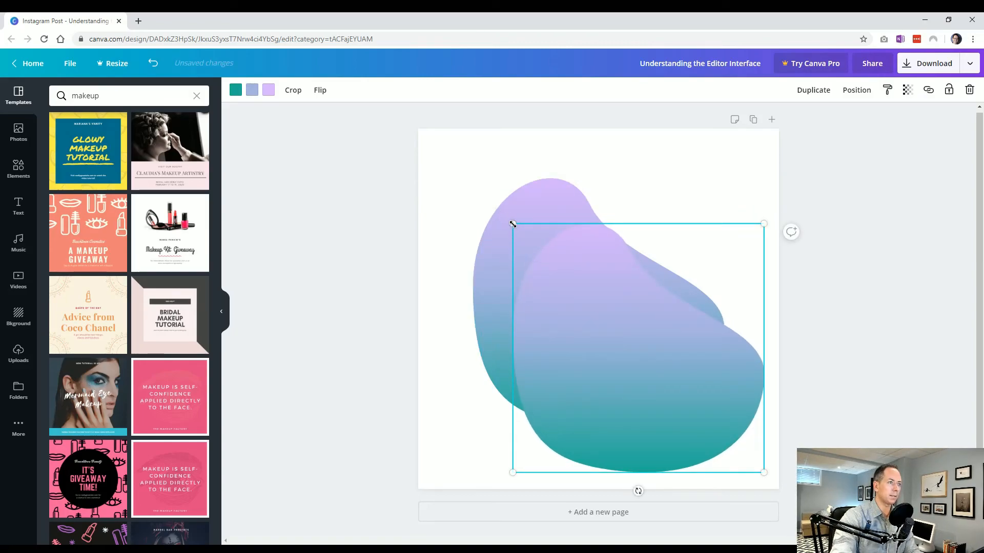
pyautogui.moveTo(576, 270); pyautogui.dragTo(644, 276)
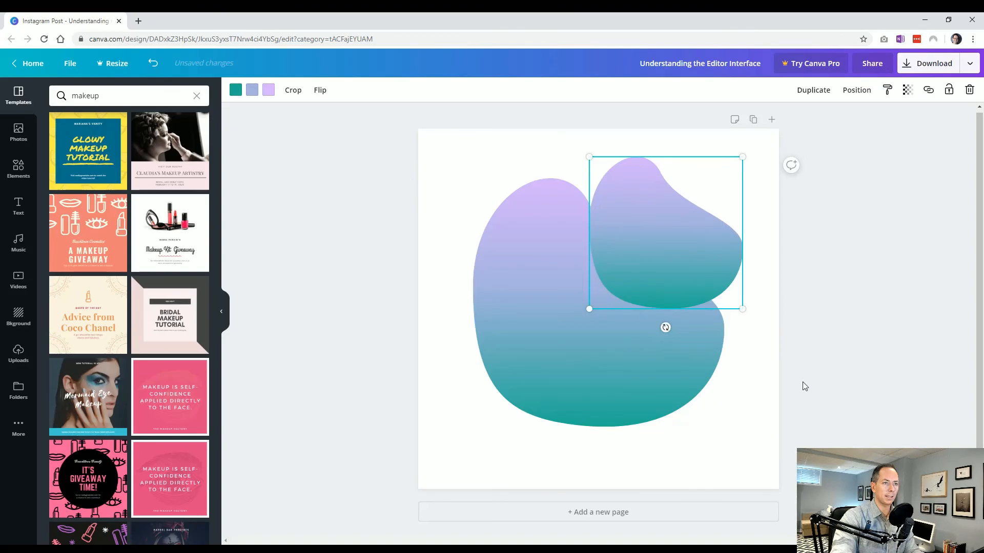
pyautogui.click(798, 410)
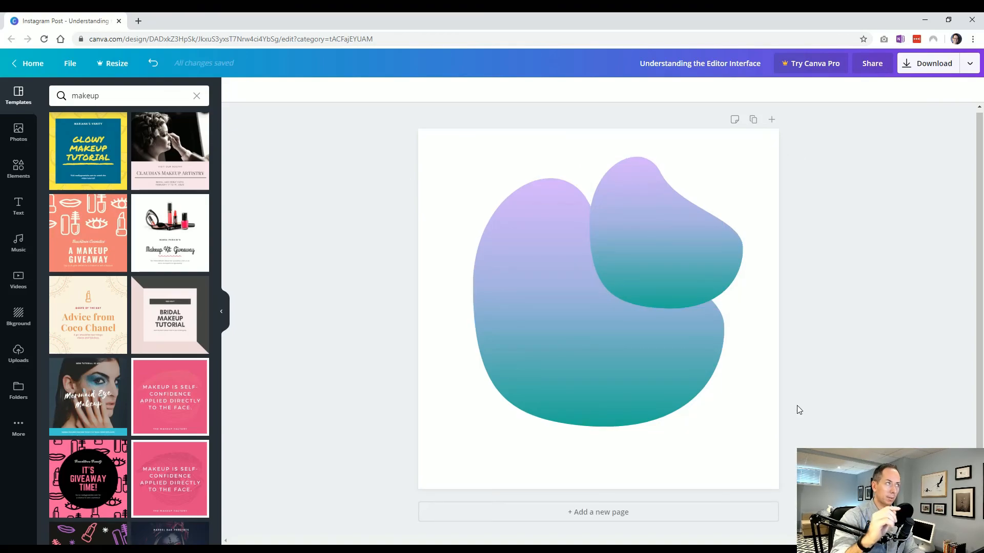
# Step: Undo the last three changes to the blob copy, and redo all three of them
pyautogui.hotkey('ctrl', 'z')
pyautogui.hotkey('ctrl', 'z')
pyautogui.hotkey('ctrl', 'z')
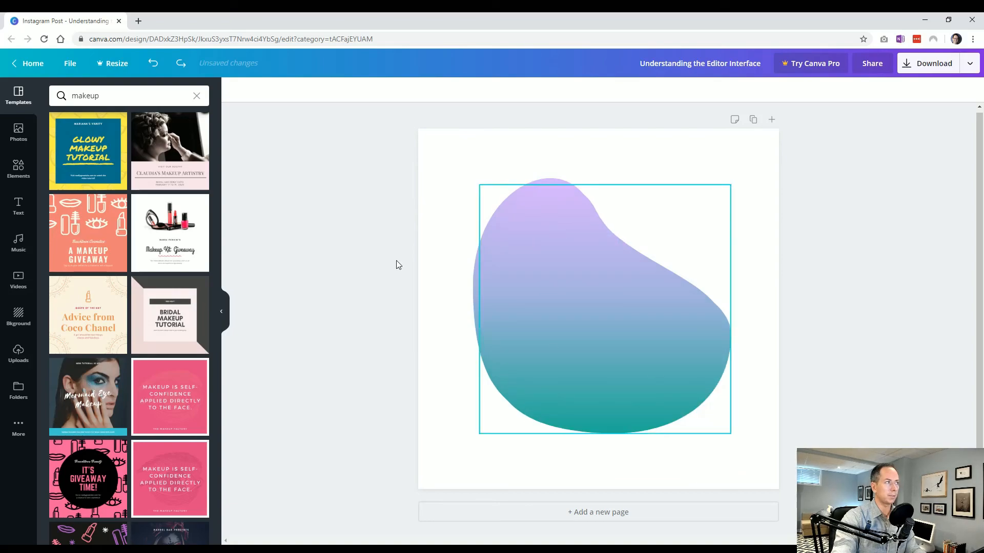
pyautogui.click(180, 63)
pyautogui.click(180, 63)
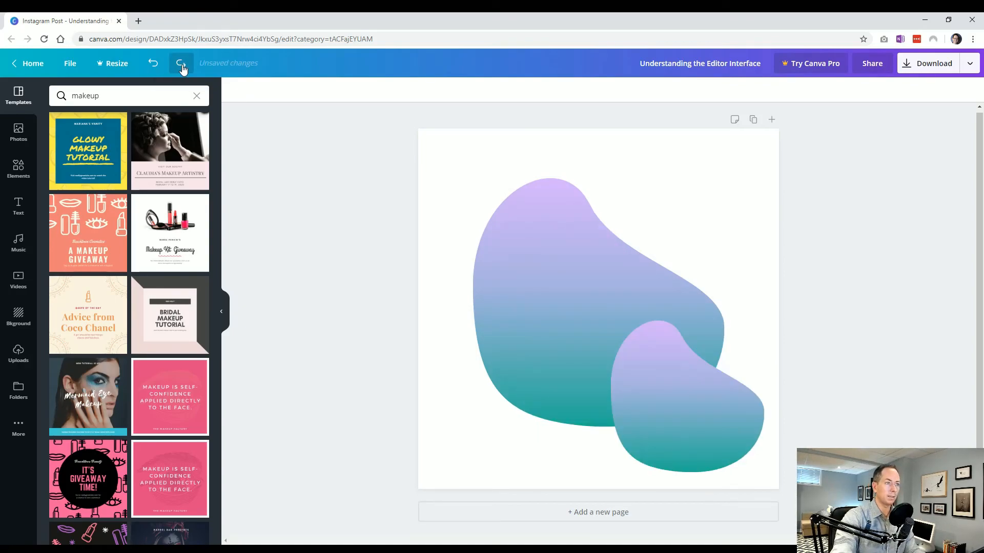
pyautogui.click(180, 63)
# Step: Delete the small blob copy and select the large blob
pyautogui.click(656, 256)
pyautogui.press('Delete')
pyautogui.click(656, 256)
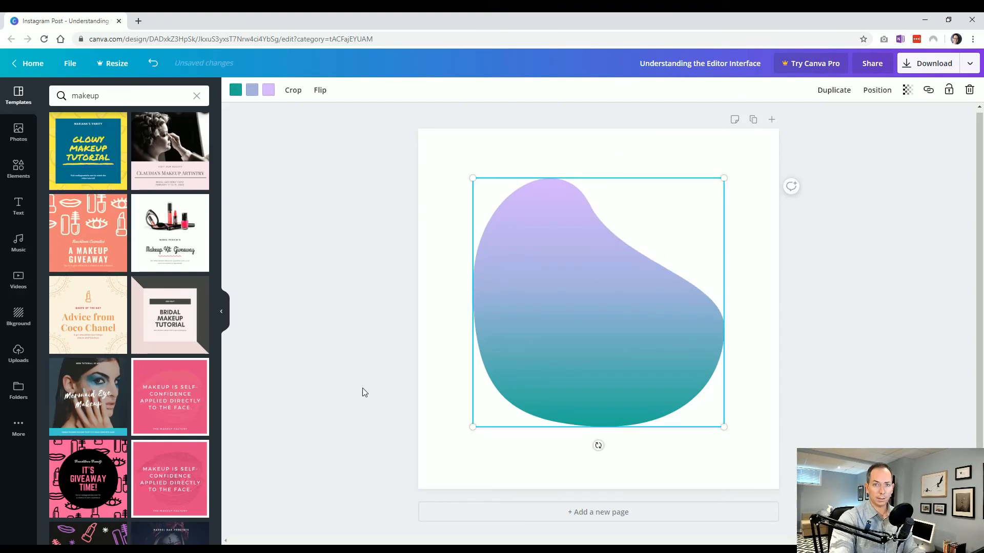
# Step: Examine the copy, paste, delete and layer-order options offered for the centered gradient blob
pyautogui.click(365, 414)
pyautogui.click(539, 290)
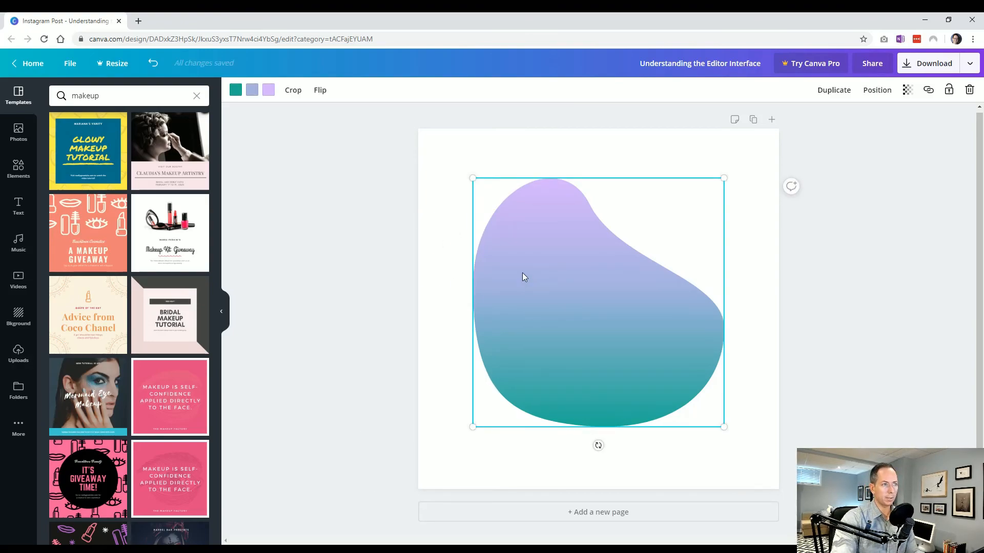
pyautogui.rightClick(533, 272)
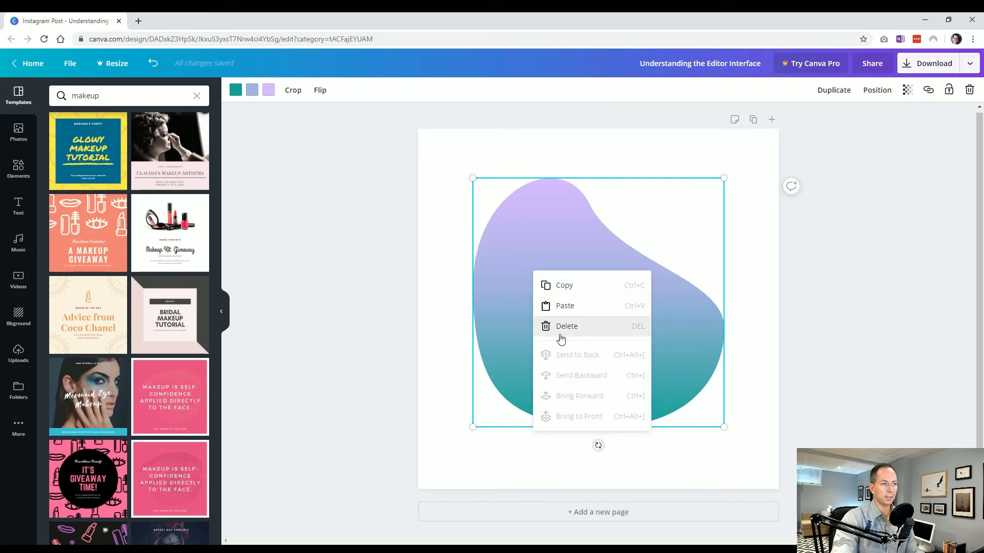
pyautogui.click(420, 314)
# Step: Copy the centered gradient blob and paste a second one onto the page
pyautogui.click(564, 297)
pyautogui.rightClick(563, 295)
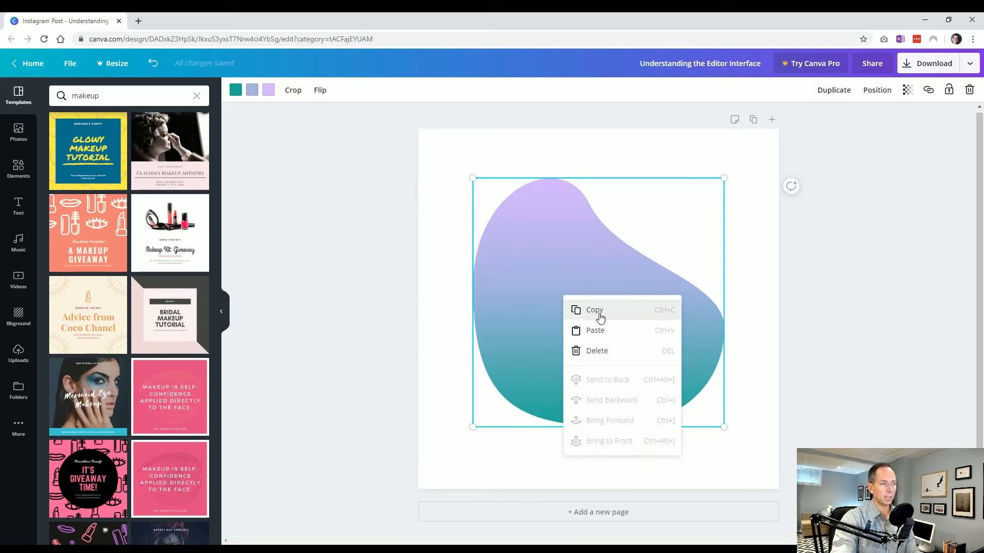
pyautogui.click(612, 312)
pyautogui.click(452, 306)
pyautogui.rightClick(452, 306)
pyautogui.click(468, 338)
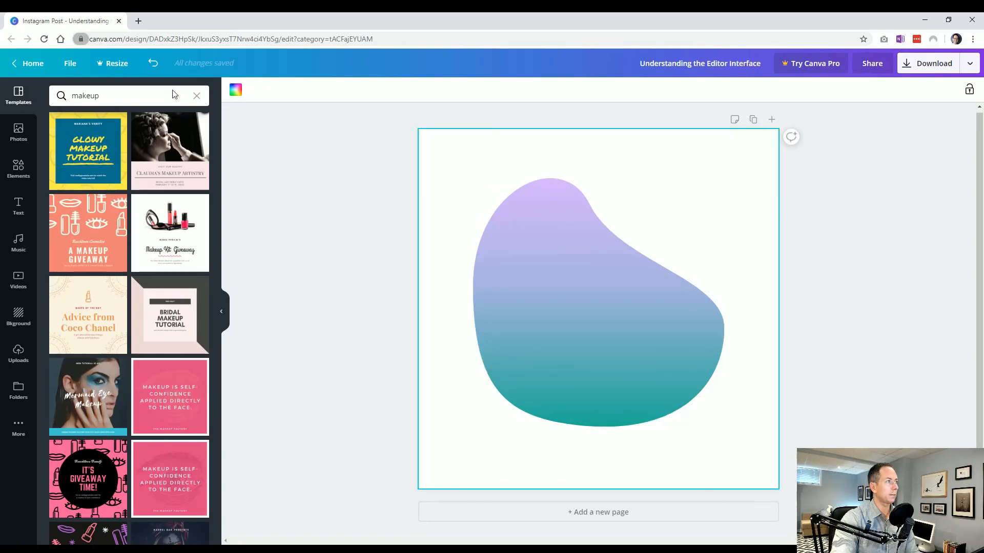
# Step: Shrink the pasted blob to a little over half the original's width and position it over the large blob's upper-right part
pyautogui.moveTo(518, 329); pyautogui.dragTo(562, 300)
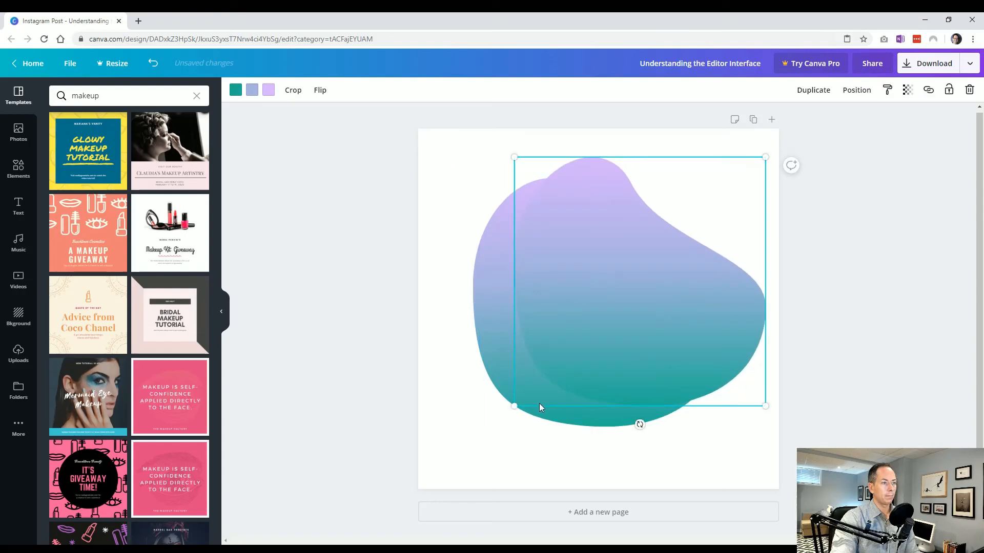
pyautogui.moveTo(514, 406); pyautogui.dragTo(596, 273)
pyautogui.moveTo(650, 234); pyautogui.dragTo(586, 245)
pyautogui.click(747, 280)
# Step: Send the small blob to the back, and send the large blob backward so it lies behind the small one
pyautogui.click(663, 267)
pyautogui.rightClick(664, 271)
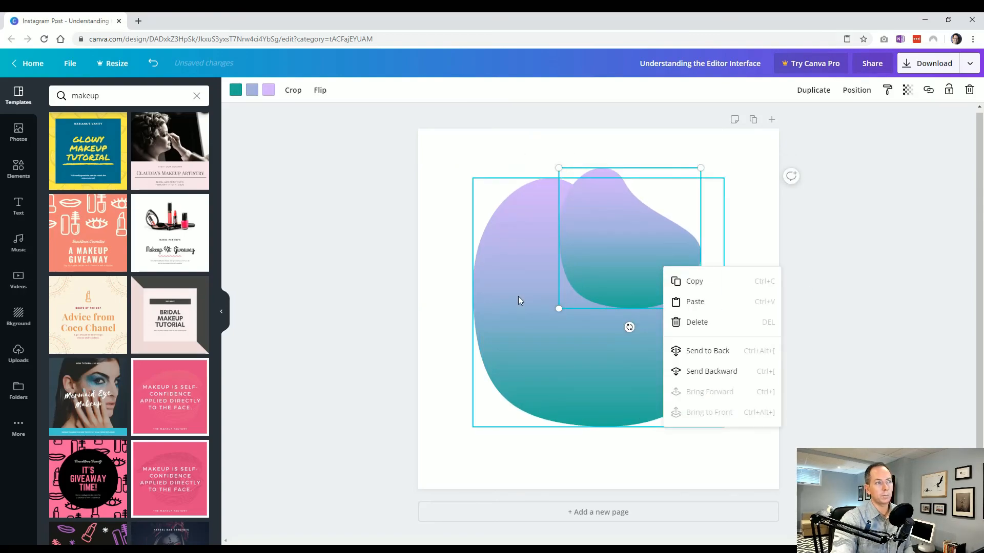
pyautogui.click(718, 354)
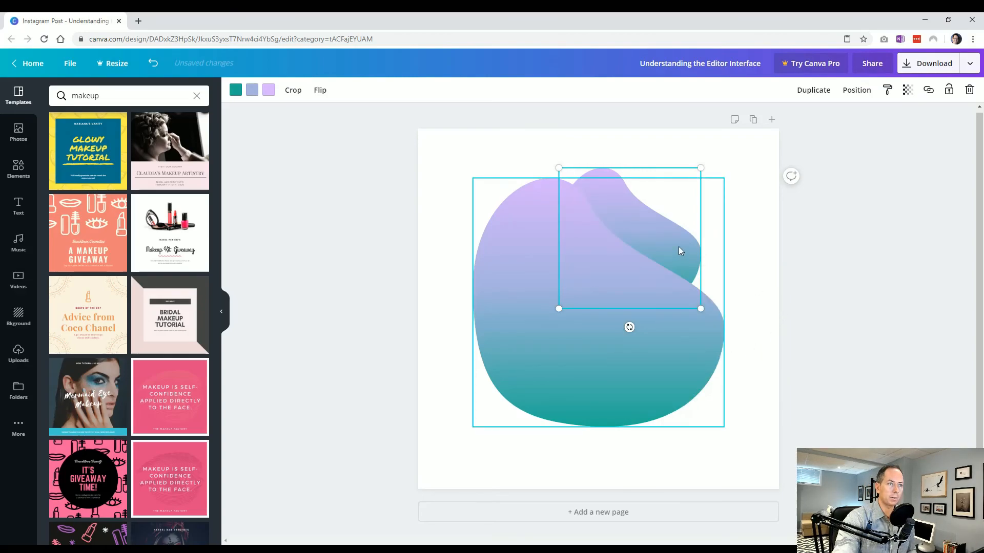
pyautogui.click(548, 318)
pyautogui.rightClick(548, 320)
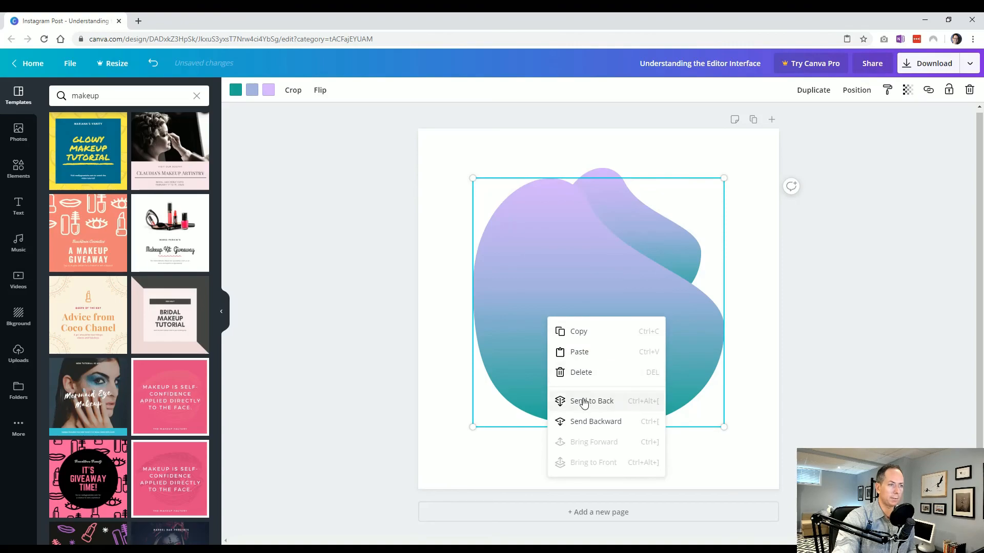
pyautogui.click(596, 422)
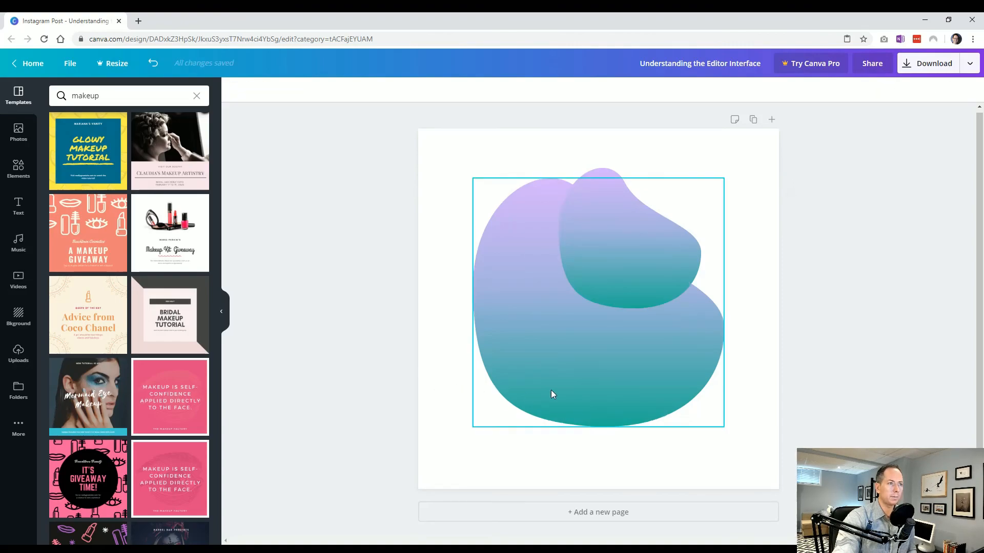
# Step: Check the layer-order options offered for the small blob lying in front, and dismiss them
pyautogui.click(615, 292)
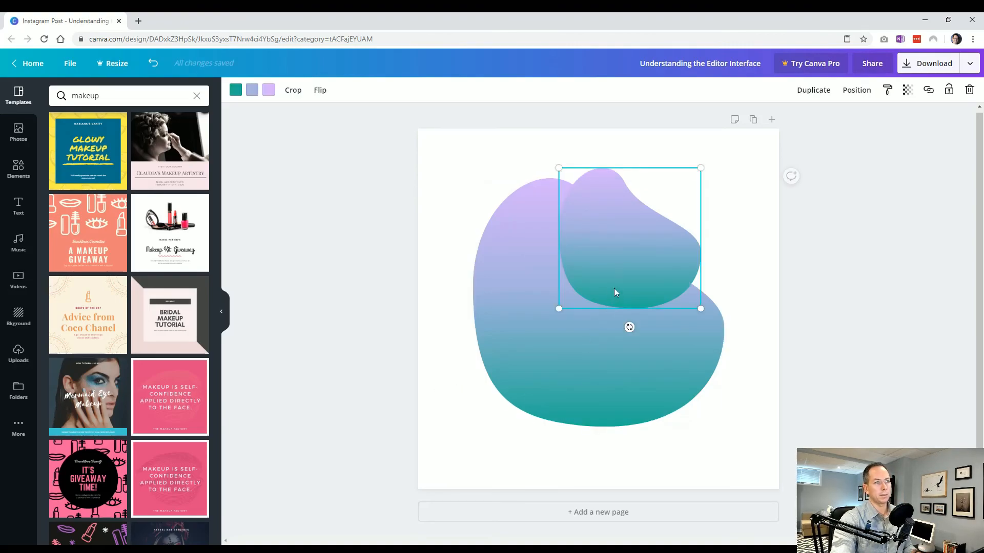
pyautogui.rightClick(638, 238)
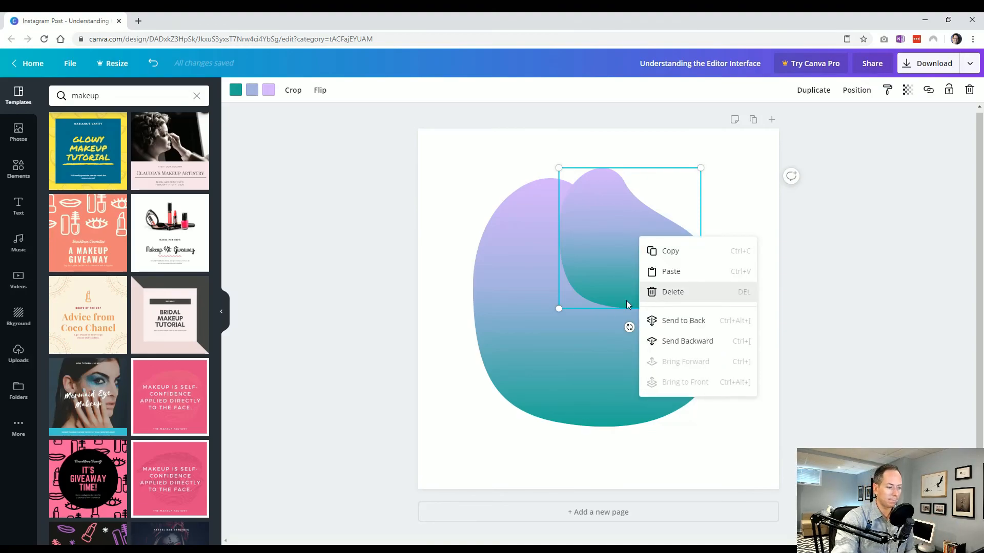
pyautogui.click(759, 169)
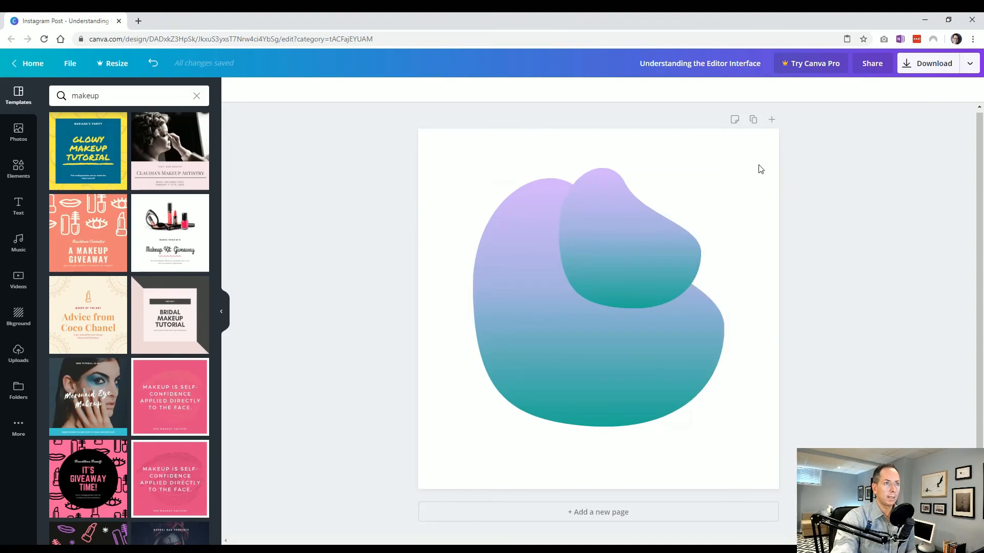
# Step: Add and save the page note "Do you like this gradient?", and reopen the note to check it
pyautogui.click(735, 121)
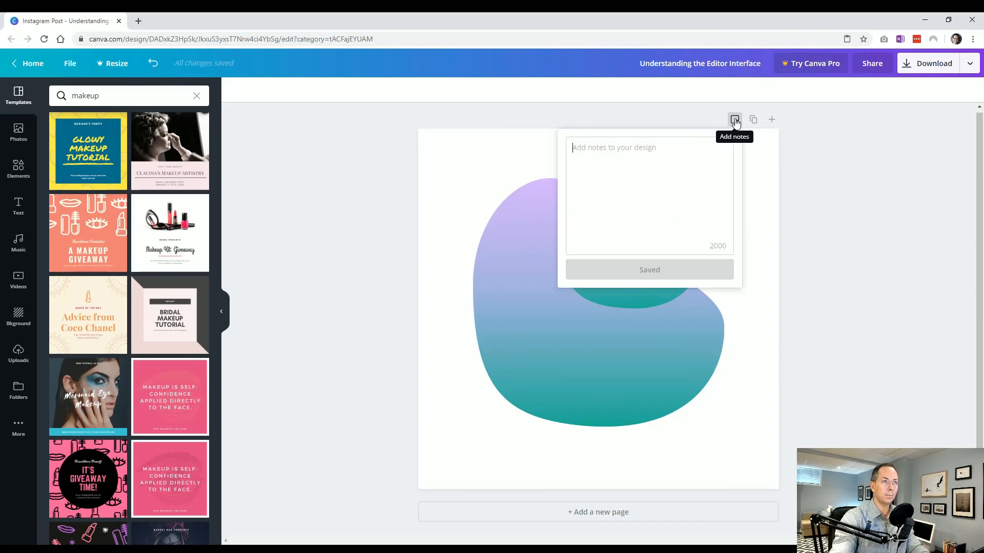
pyautogui.write('D')
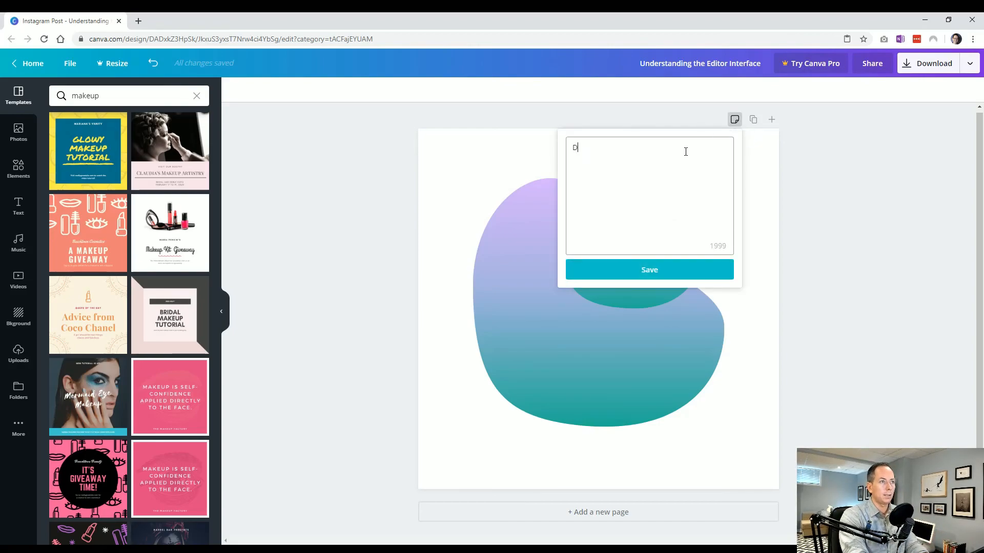
pyautogui.write('o you like this gradi')
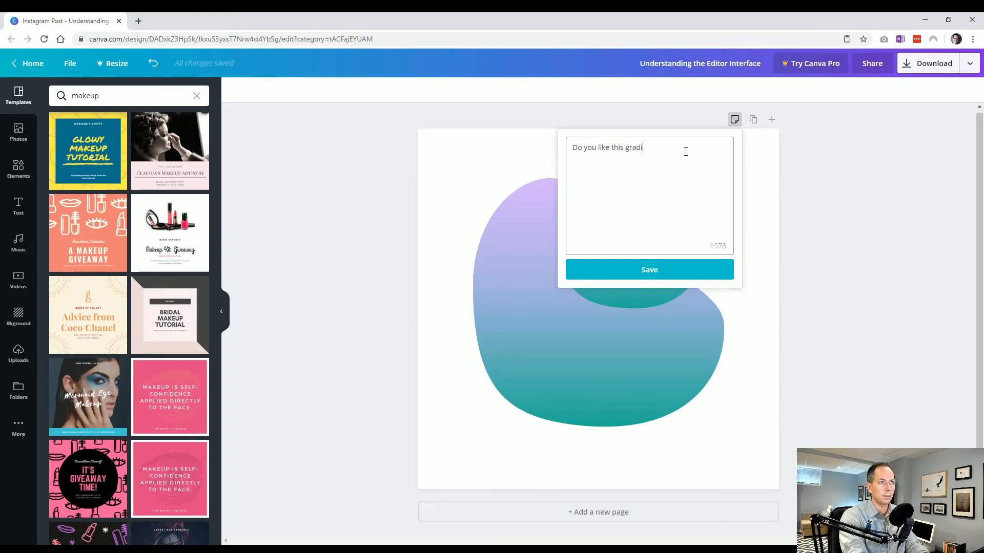
pyautogui.write('ent?')
pyautogui.click(673, 272)
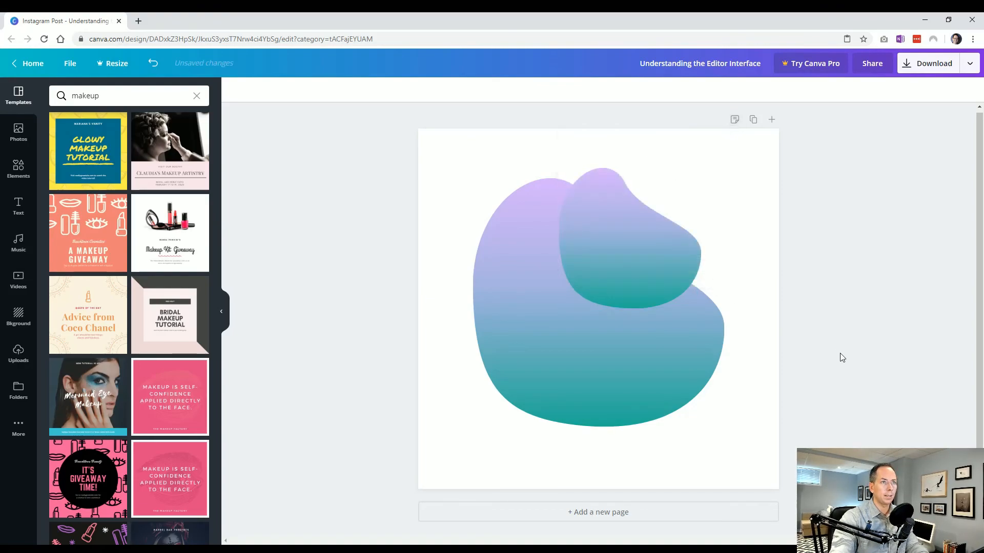
pyautogui.click(734, 119)
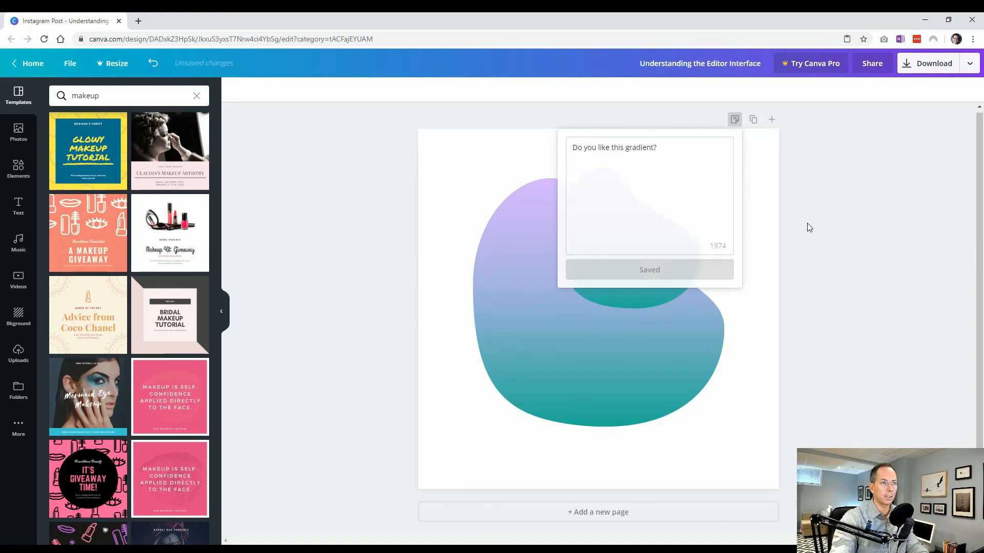
pyautogui.click(787, 195)
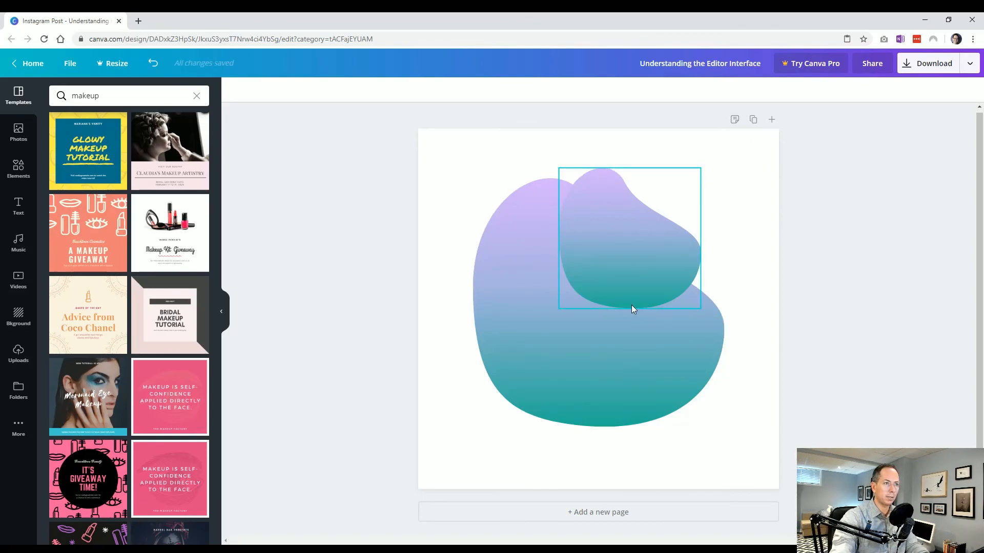
# Step: Duplicate the page, with page 1 titled "Front" and page 2 titled "Back", and compare the two pages
pyautogui.click(752, 121)
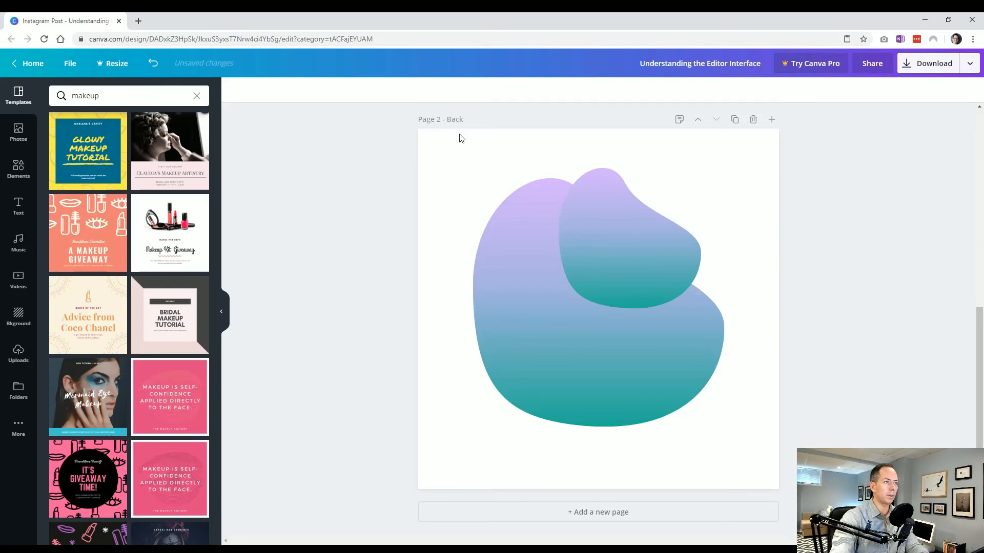
pyautogui.scroll(5, 496, 204)
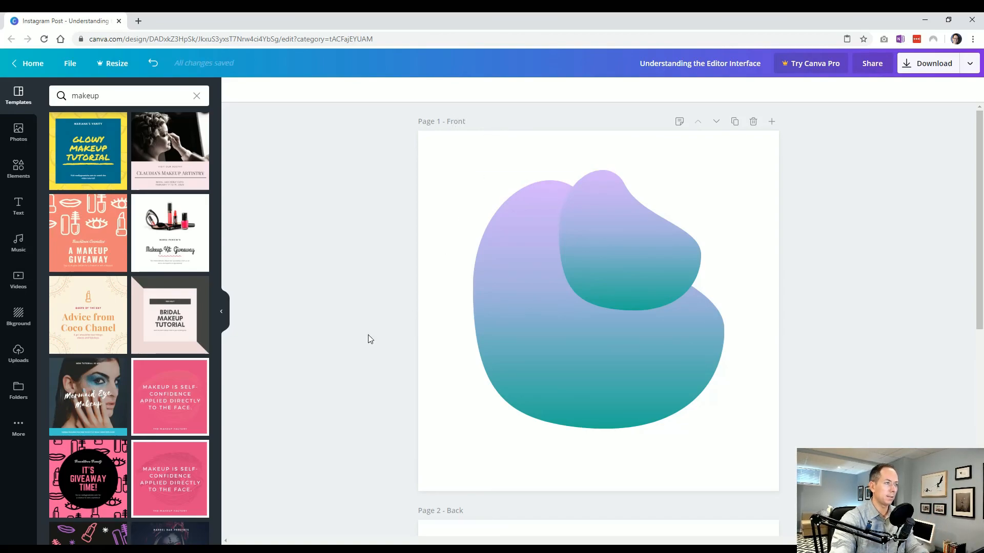
pyautogui.scroll(-5, 370, 339)
pyautogui.scroll(-3, 371, 340)
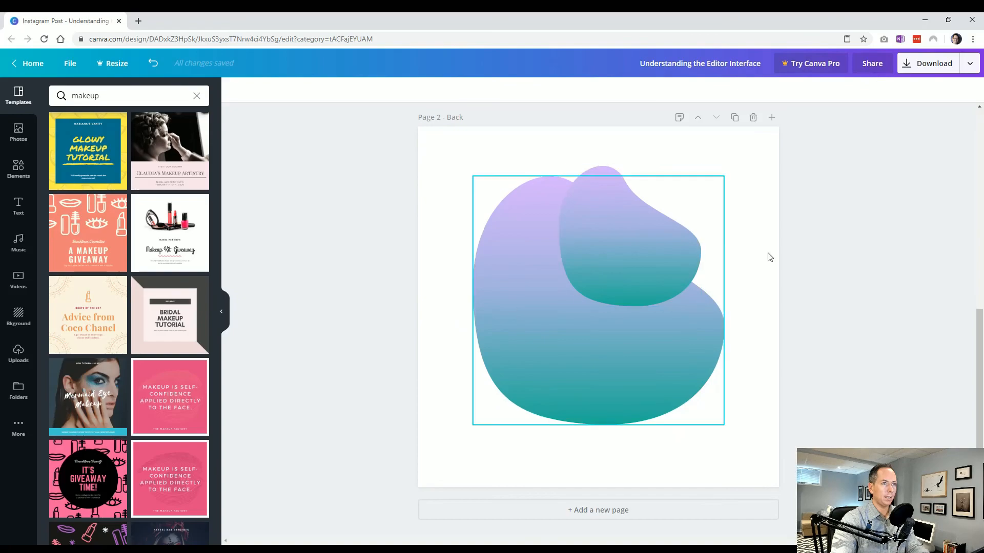
# Step: On the Back page, move the small blob to the lower-left corner and the large blob to the upper right
pyautogui.moveTo(644, 263); pyautogui.dragTo(681, 266)
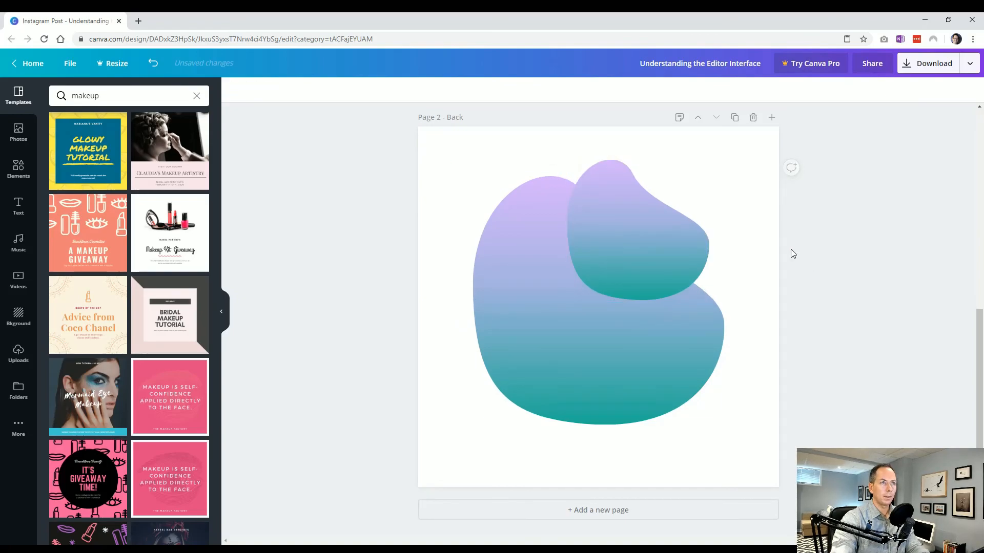
pyautogui.moveTo(680, 222); pyautogui.dragTo(498, 430)
pyautogui.moveTo(678, 354); pyautogui.dragTo(716, 310)
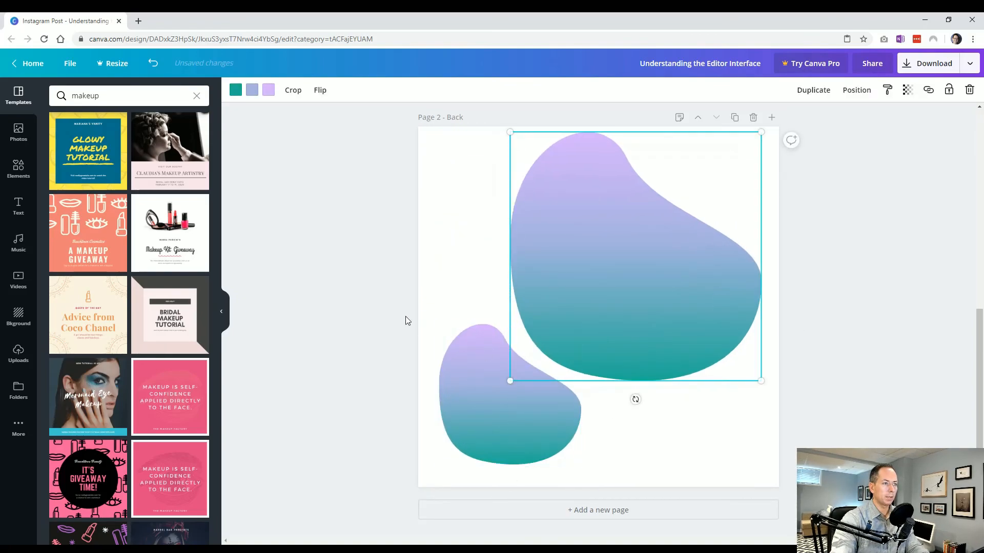
# Step: Compare the Front and Back pages, and add a blank third page after them
pyautogui.scroll(2, 372, 357)
pyautogui.scroll(-2, 373, 357)
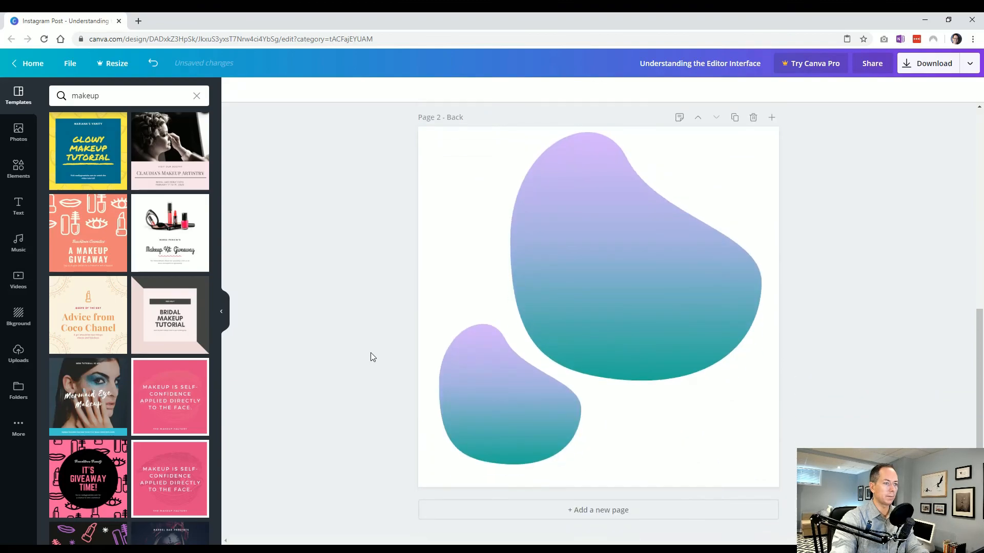
pyautogui.click(608, 513)
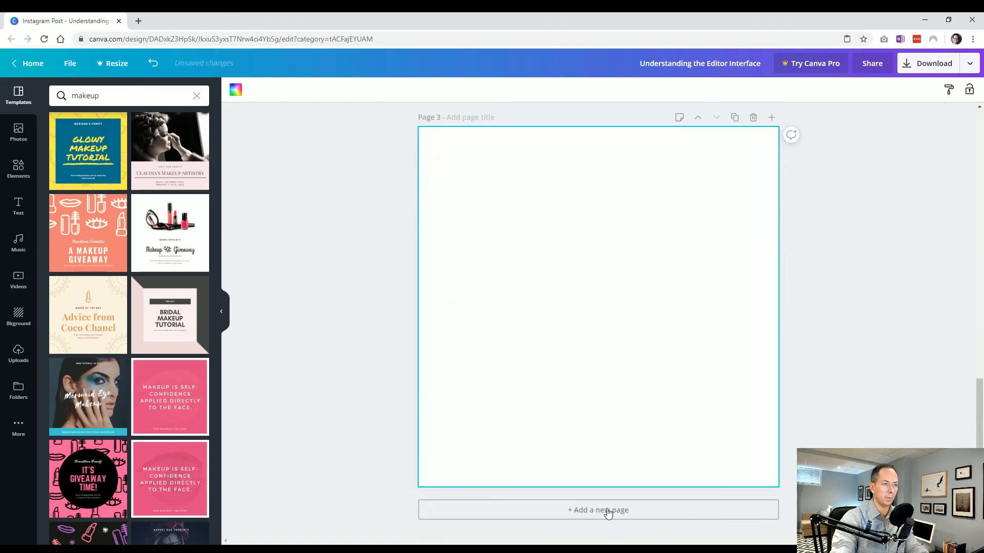
# Step: Add a blank fourth page after page 3, and delete that fourth page
pyautogui.click(771, 118)
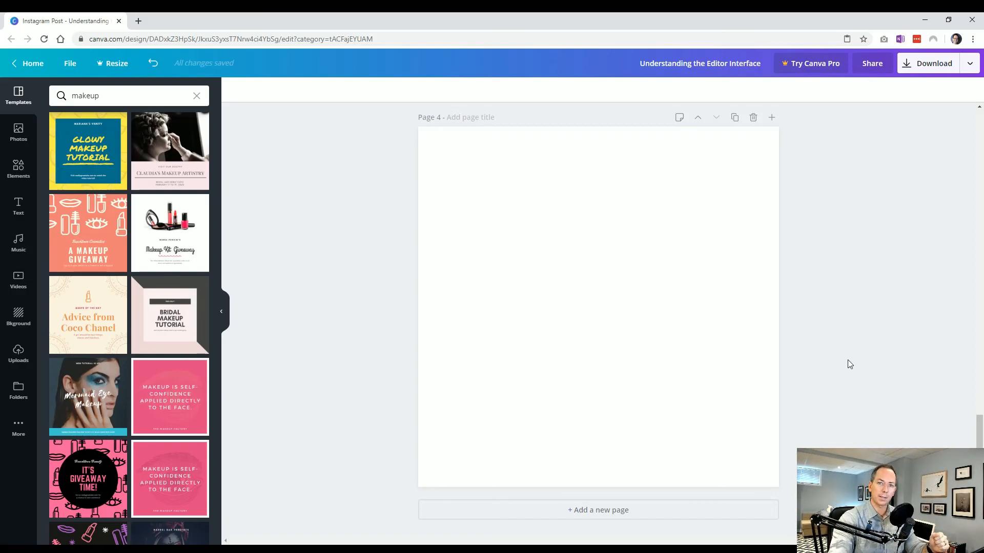
pyautogui.scroll(10, 770, 317)
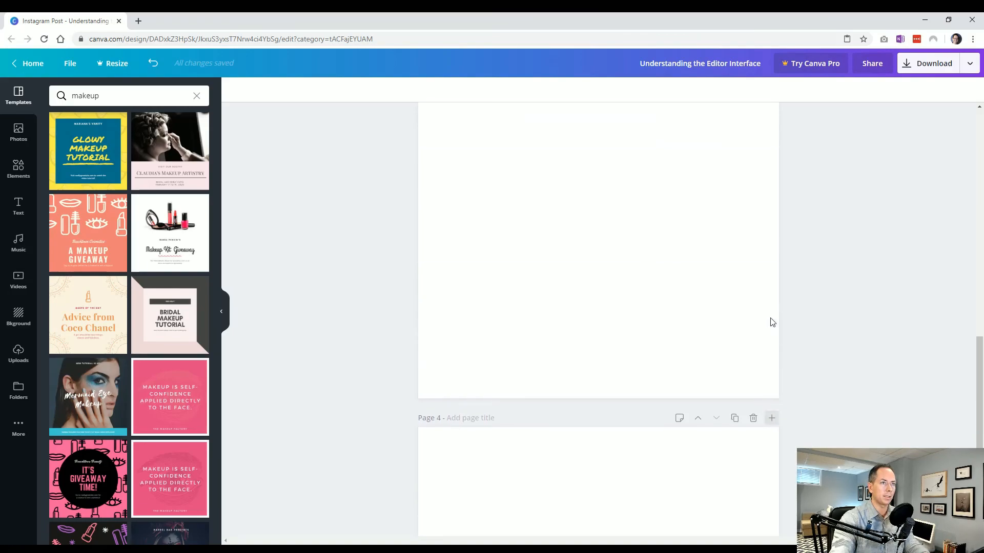
pyautogui.scroll(-10, 791, 397)
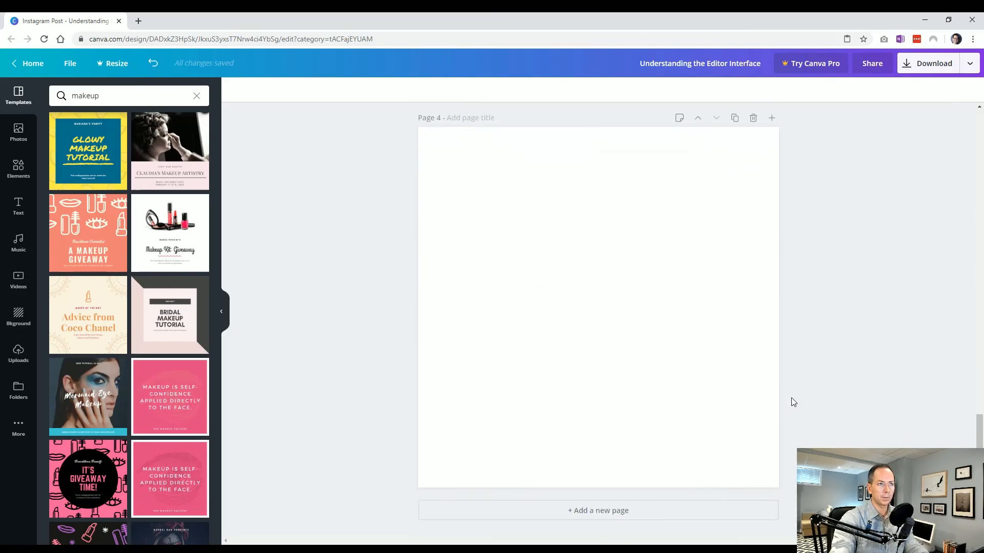
pyautogui.click(753, 118)
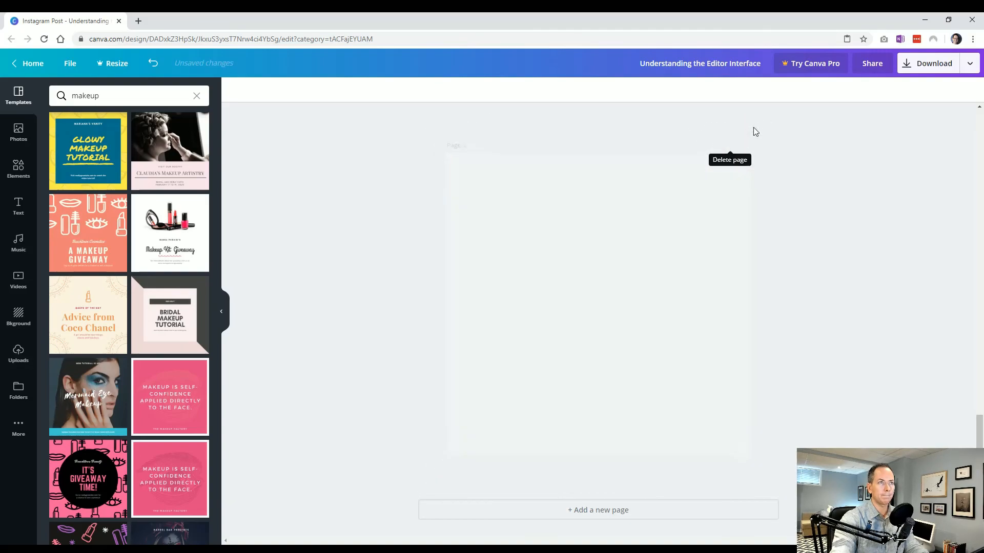
# Step: Move the blank third page up one position, between the Front and Back pages, and check the new page order
pyautogui.scroll(6, 715, 389)
pyautogui.scroll(6, 717, 390)
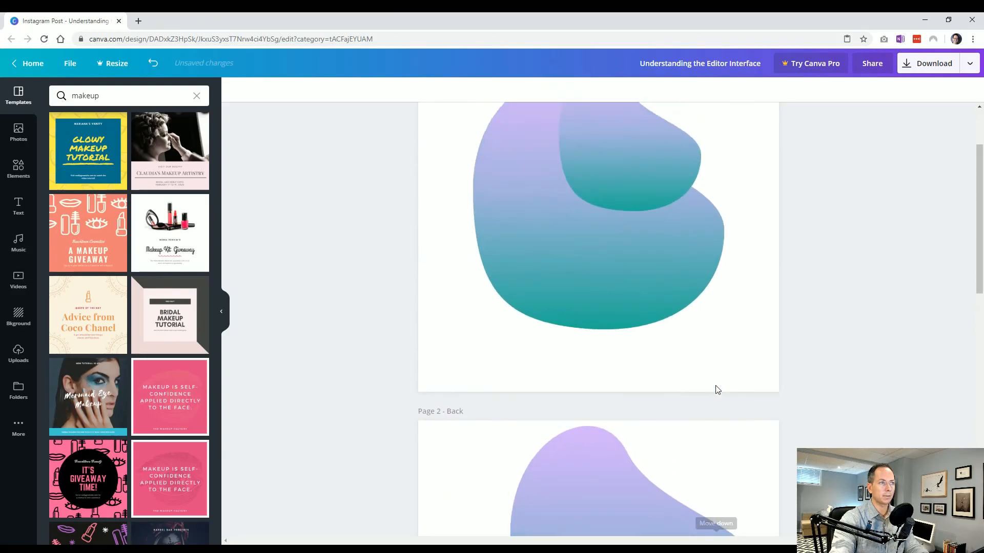
pyautogui.scroll(-12, 717, 390)
pyautogui.scroll(-1, 717, 390)
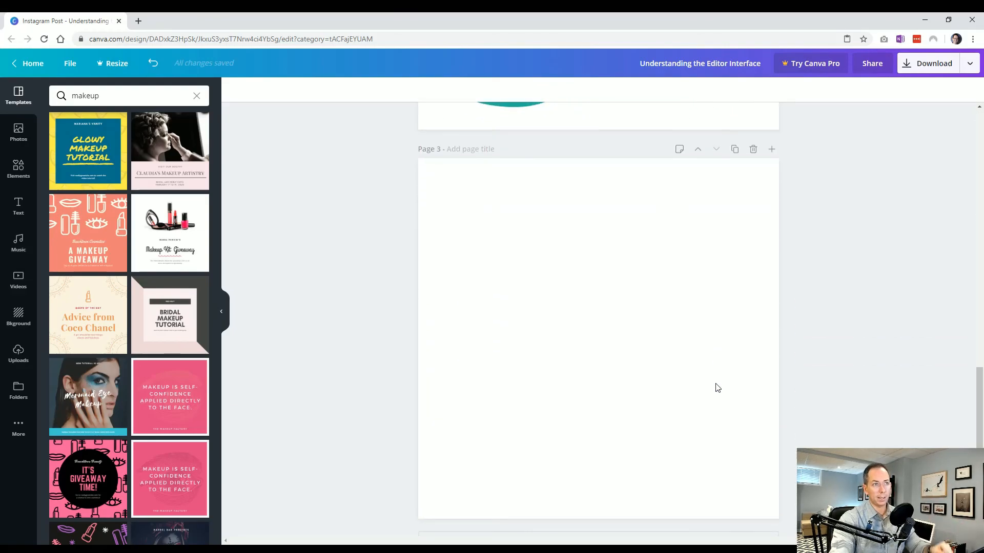
pyautogui.click(697, 151)
pyautogui.scroll(6, 700, 292)
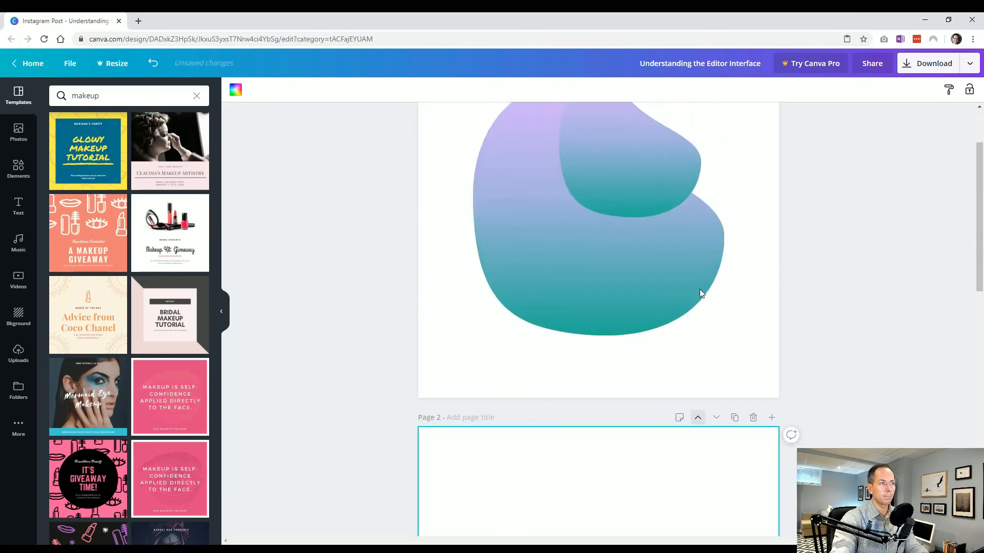
pyautogui.scroll(-15, 700, 290)
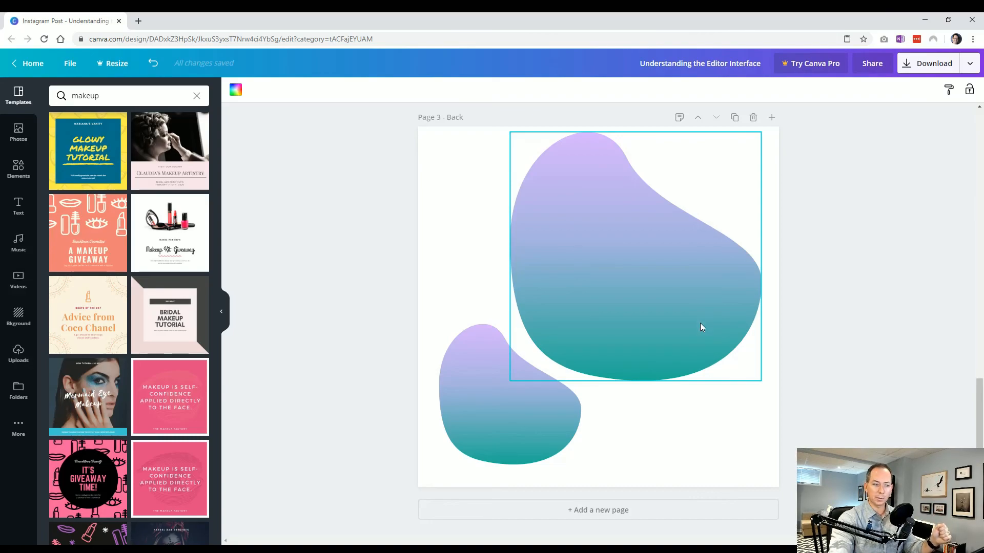
pyautogui.scroll(15, 690, 347)
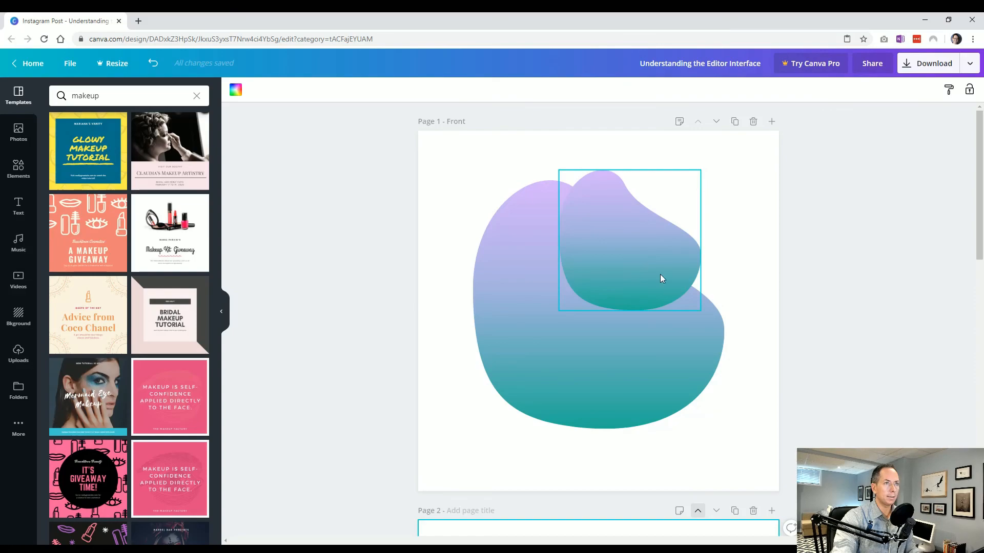
# Step: On the Front page, move the small blob slightly up and to the right
pyautogui.click(787, 306)
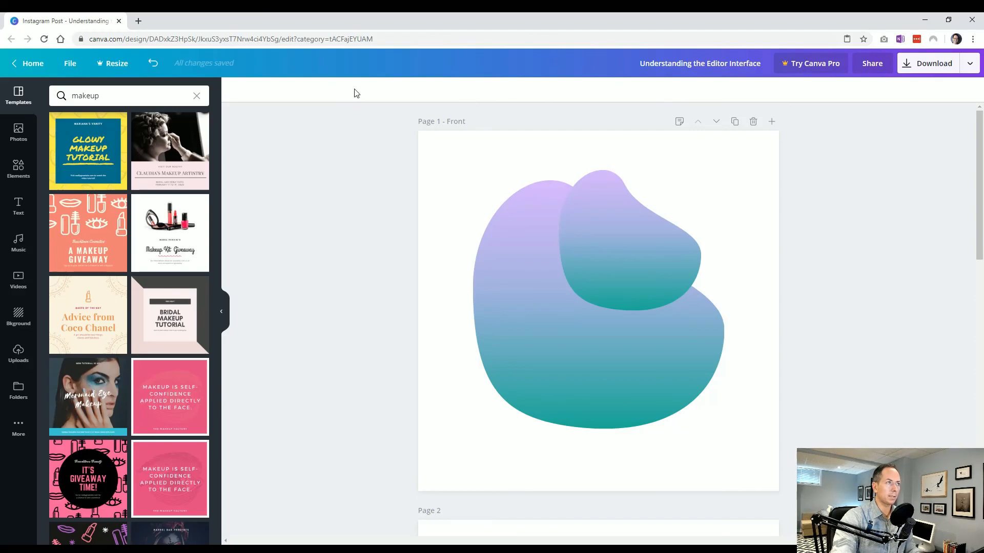
pyautogui.click(628, 260)
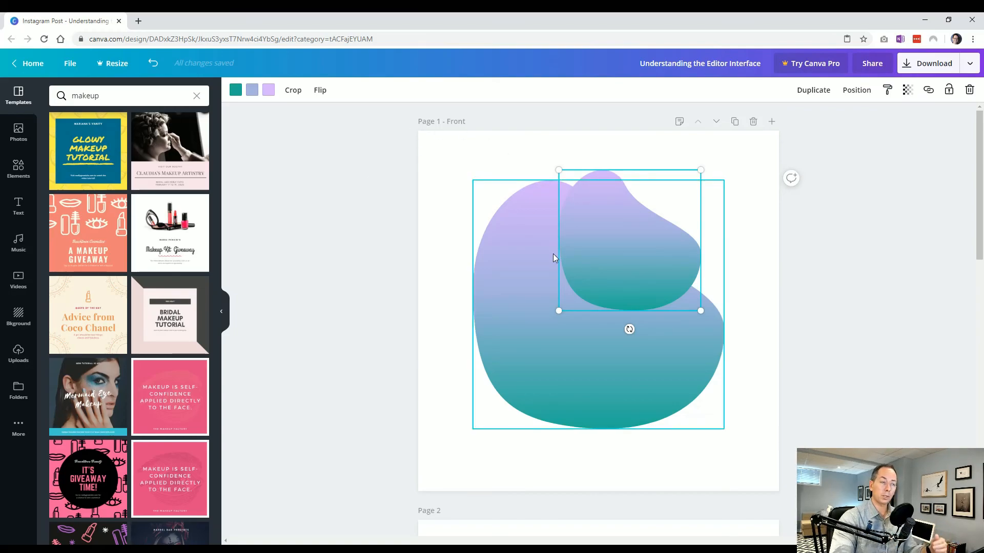
pyautogui.moveTo(641, 274); pyautogui.dragTo(656, 258)
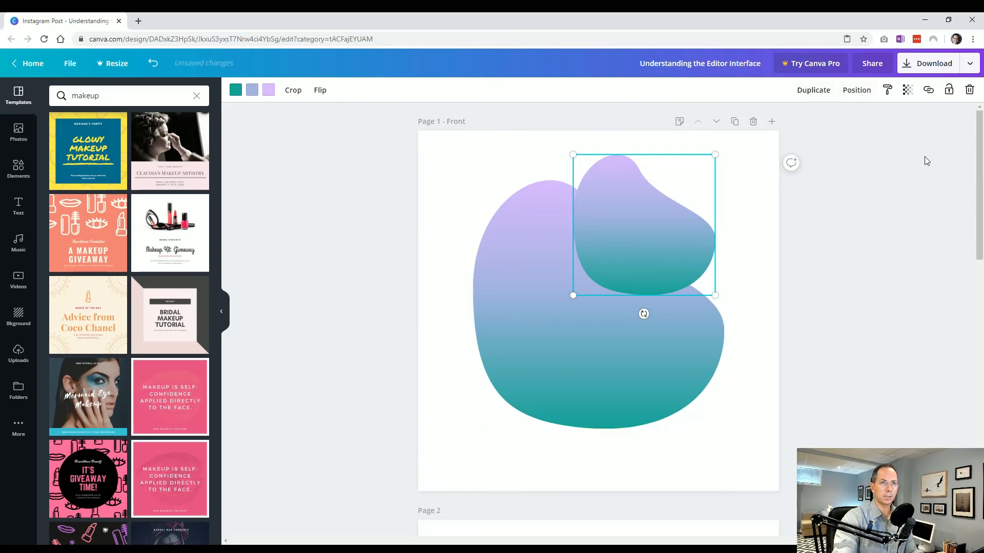
# Step: Recolor the small blob's gradient with the default colors: pink at the bottom, coral red in the middle and blue at the top
pyautogui.click(237, 94)
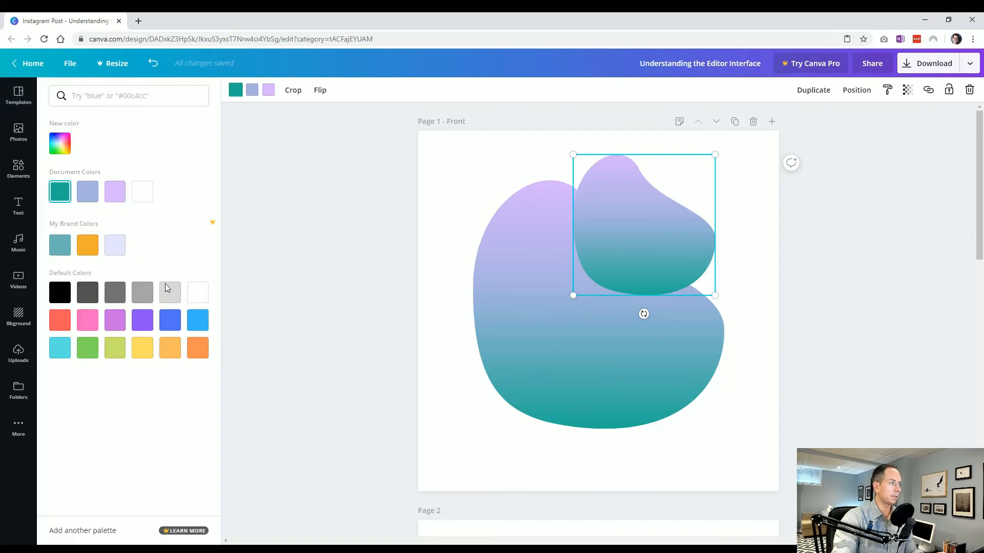
pyautogui.click(88, 320)
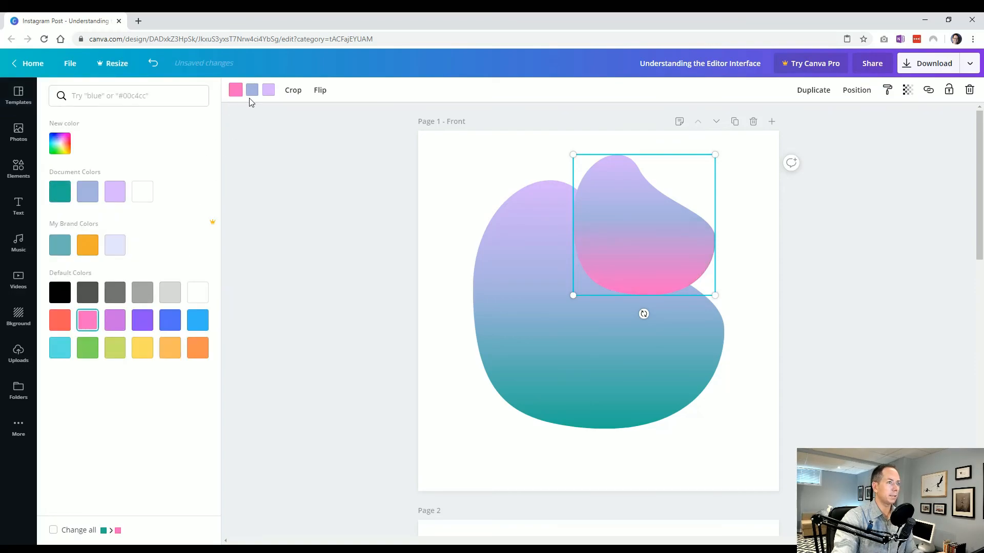
pyautogui.click(270, 92)
pyautogui.click(170, 320)
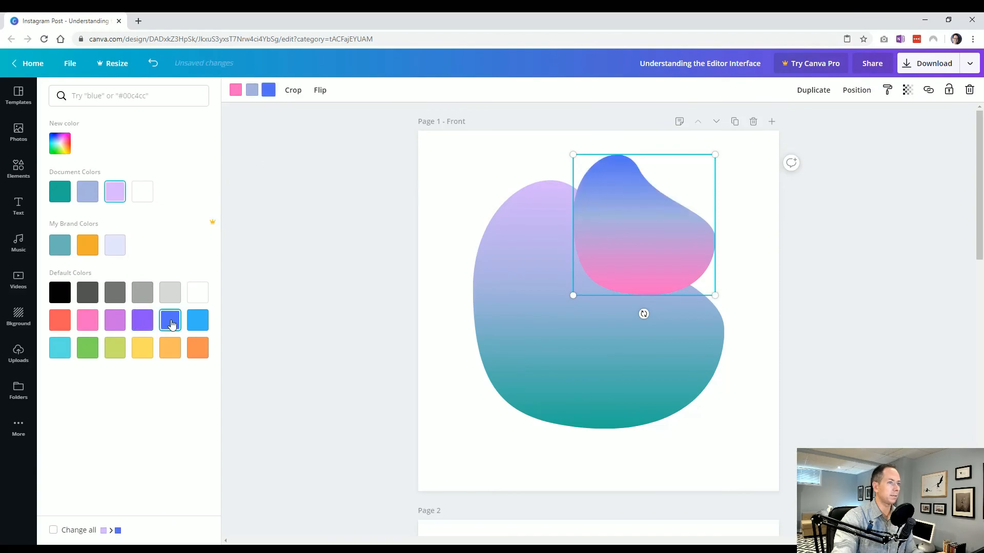
pyautogui.click(253, 91)
pyautogui.click(60, 320)
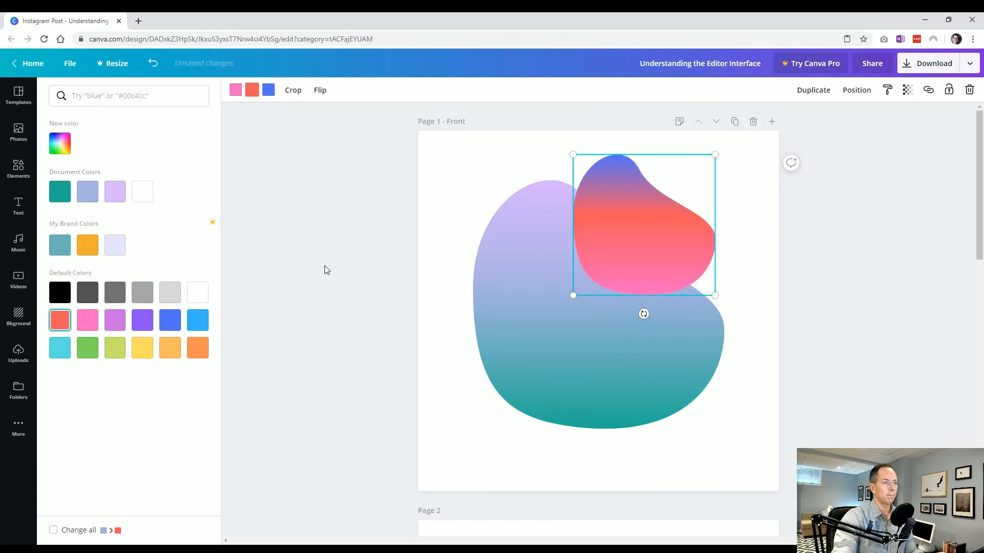
pyautogui.press('Escape')
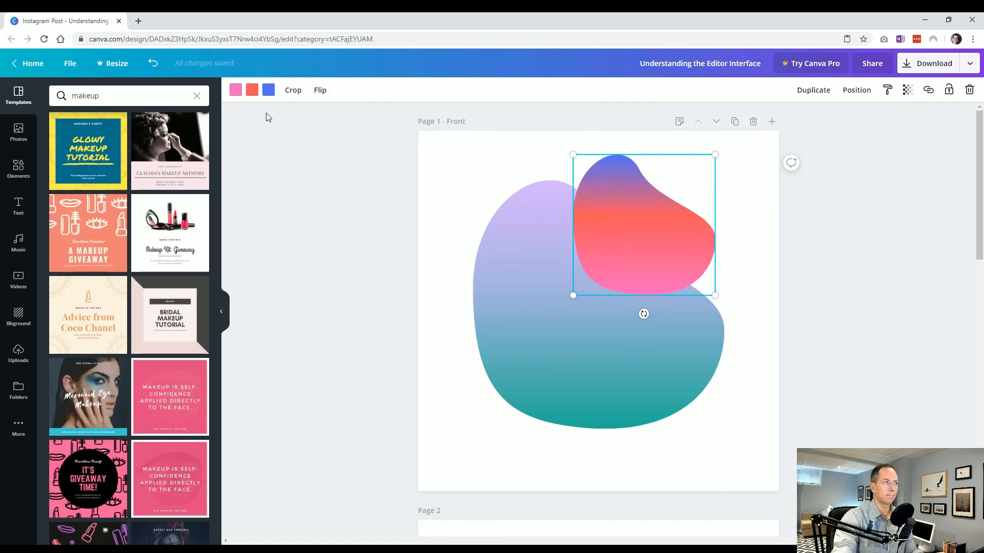
# Step: Try cropping the small blob to a narrow rectangle from its upper-left and right sides, and undo the crop
pyautogui.click(293, 91)
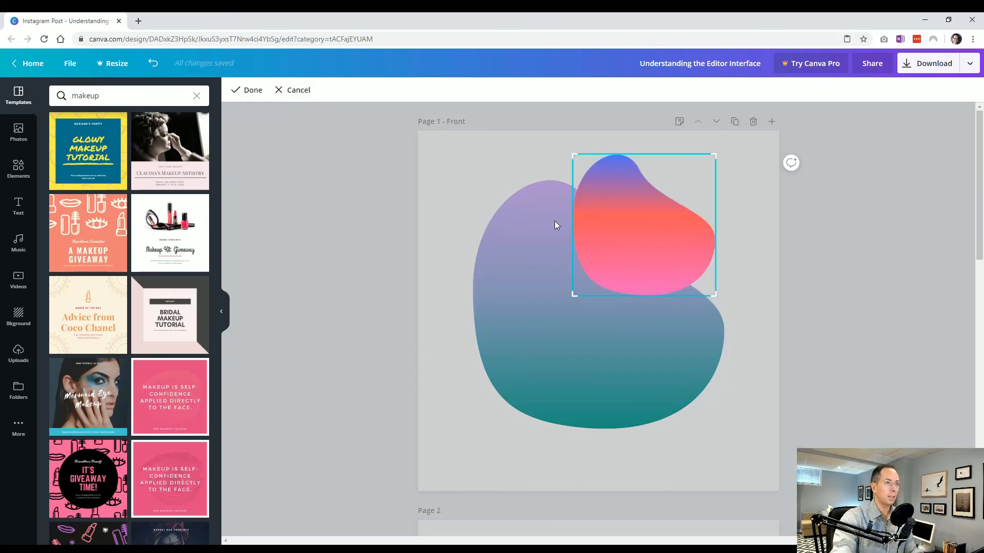
pyautogui.moveTo(574, 156); pyautogui.dragTo(595, 170)
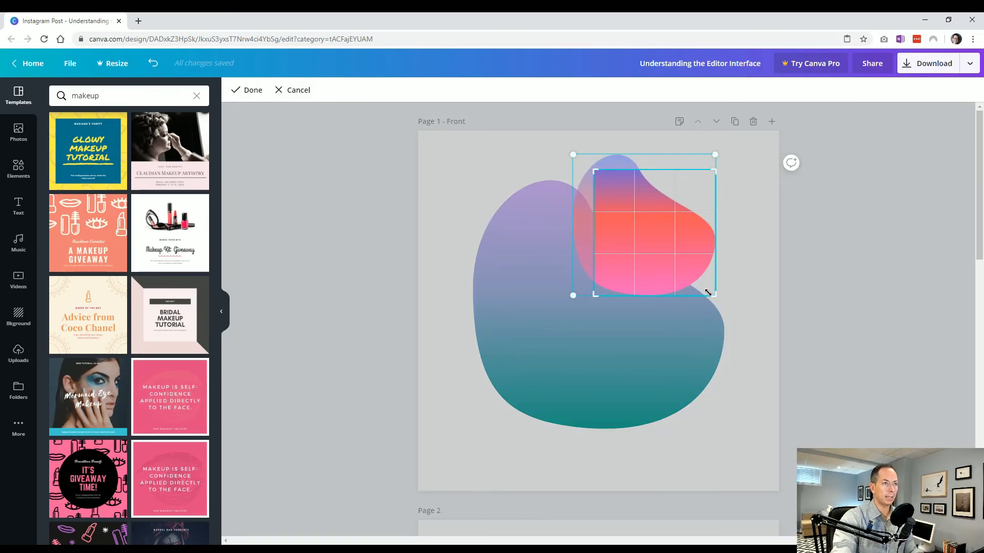
pyautogui.moveTo(708, 296); pyautogui.dragTo(671, 300)
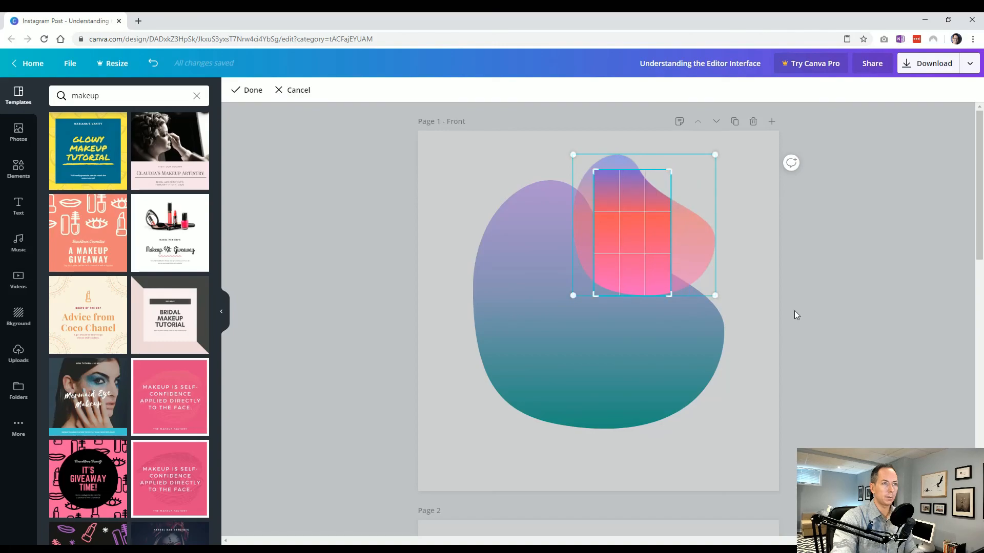
pyautogui.click(795, 312)
pyautogui.click(420, 382)
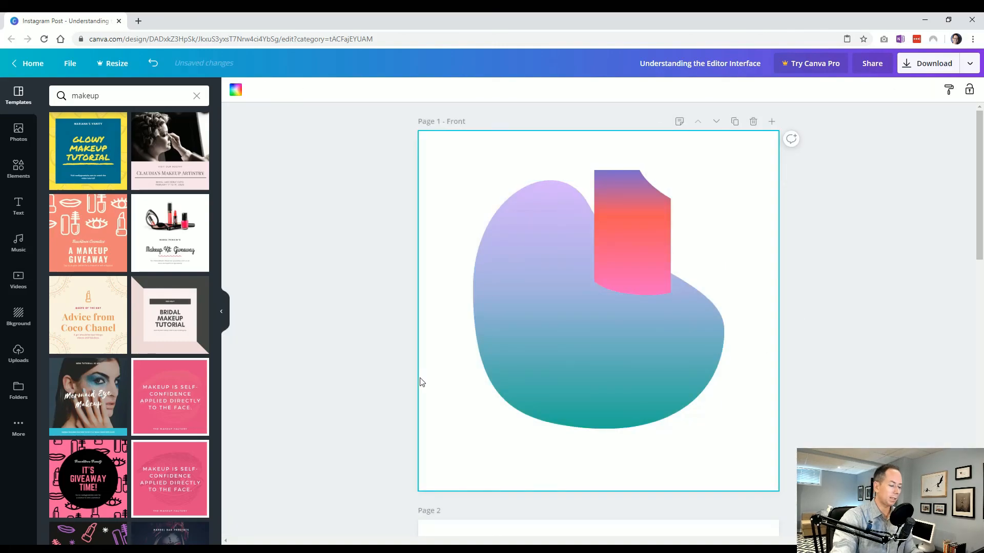
pyautogui.hotkey('ctrl', 'z')
# Step: Flip the small blob horizontally and vertically, and flip it back to its original orientation
pyautogui.click(634, 232)
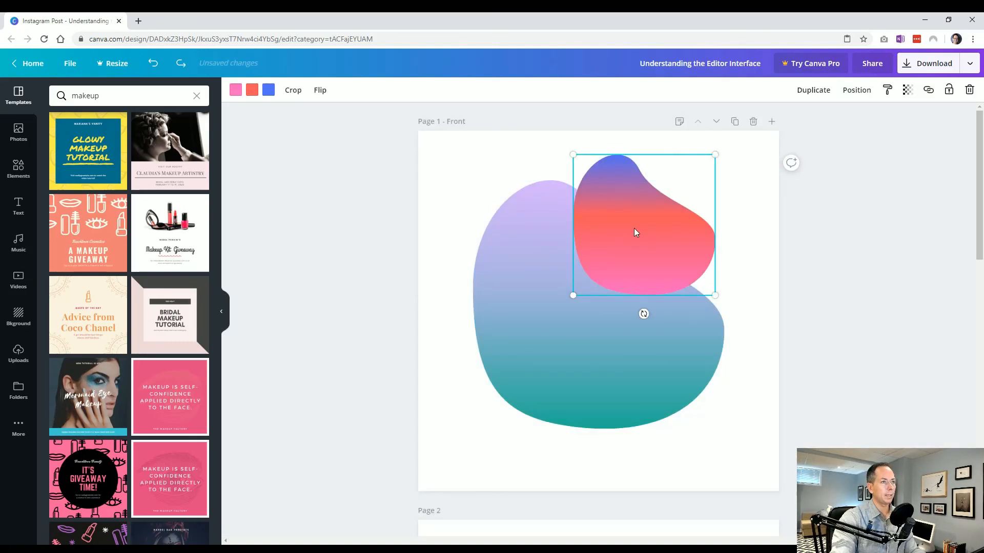
pyautogui.click(320, 91)
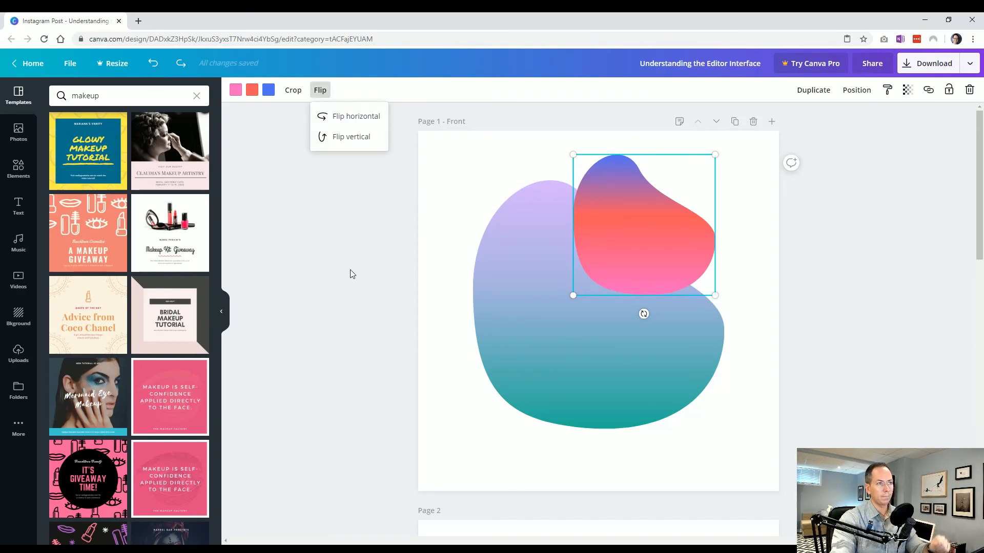
pyautogui.click(349, 116)
pyautogui.click(351, 137)
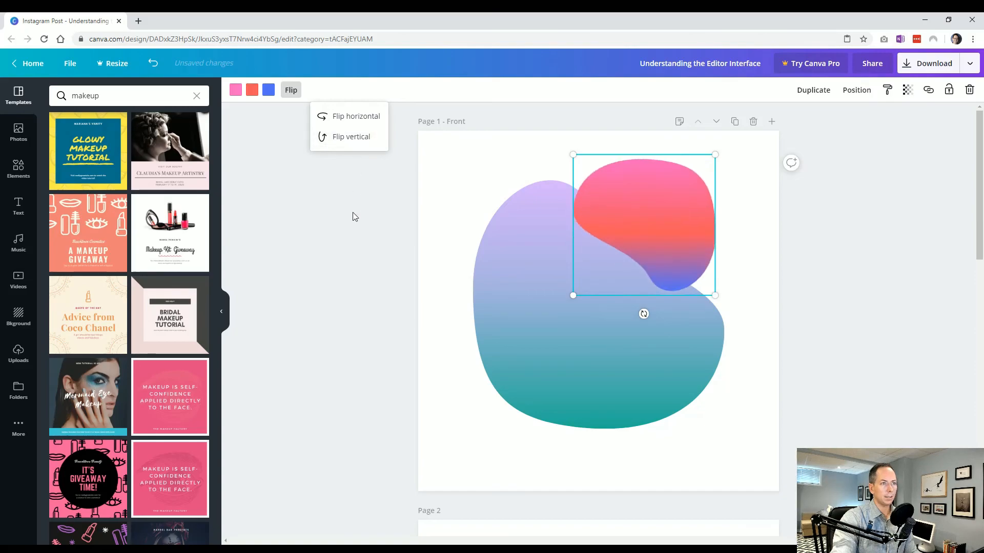
pyautogui.click(361, 137)
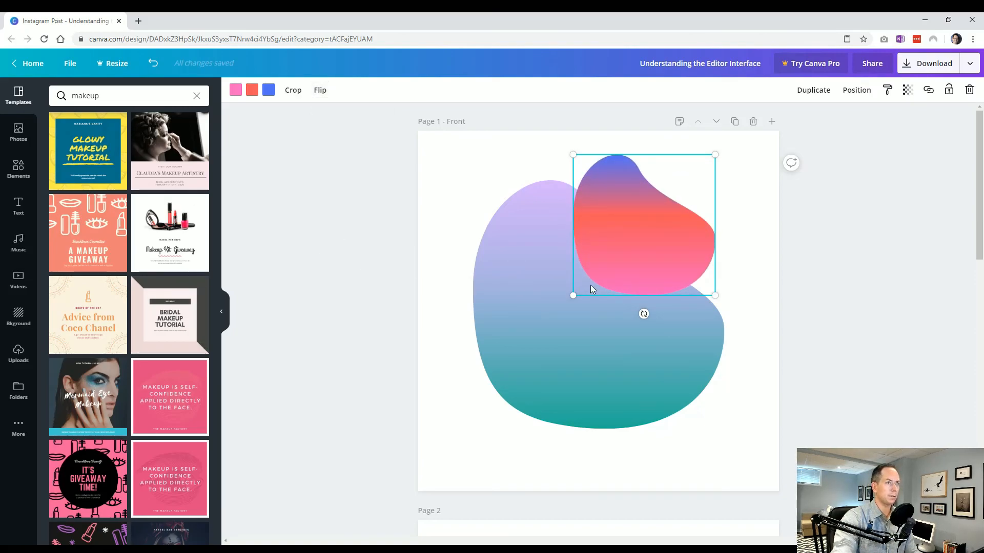
# Step: Add the sunset hot-air balloon photo to the Front page and place it over the upper-left part of the blobs
pyautogui.click(18, 132)
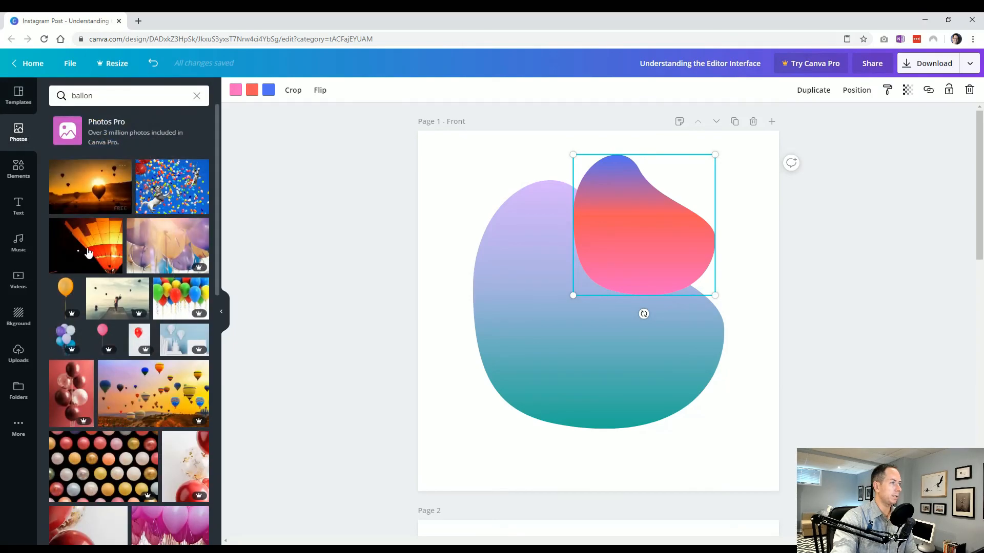
pyautogui.click(83, 191)
pyautogui.moveTo(454, 215); pyautogui.dragTo(513, 255)
pyautogui.moveTo(533, 280); pyautogui.dragTo(474, 173)
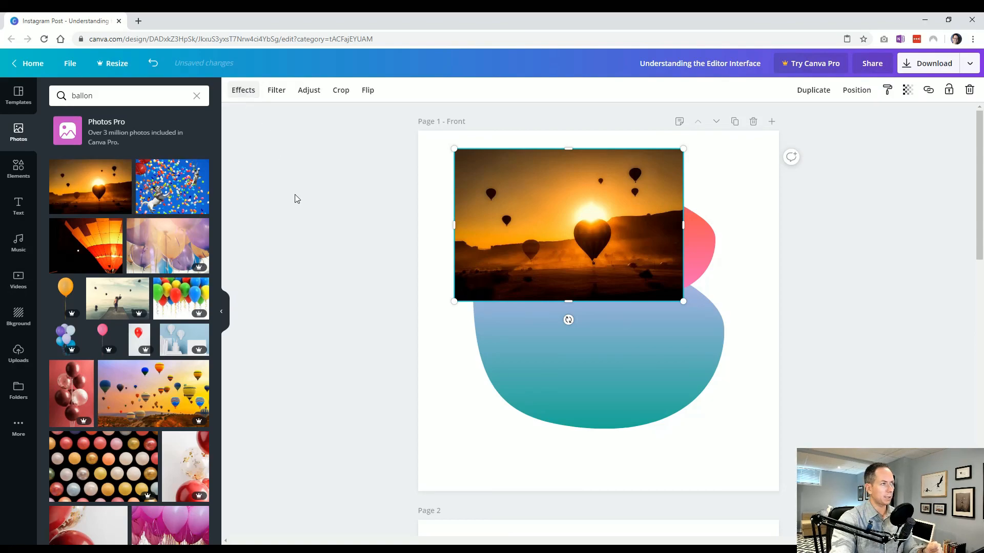
# Step: Select the large blob to compare its editing options with the photo's, and delete the balloon photo
pyautogui.click(565, 355)
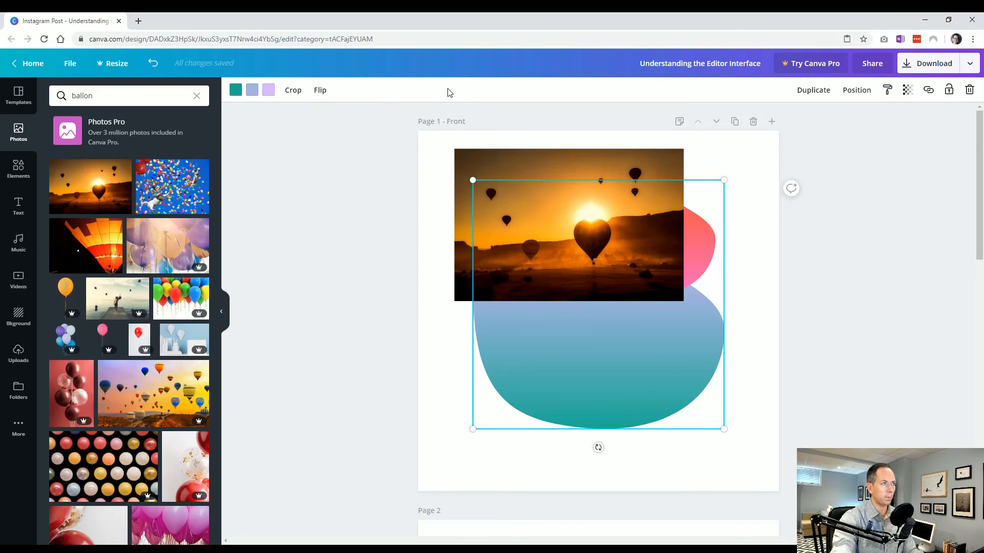
pyautogui.click(533, 280)
pyautogui.press('Delete')
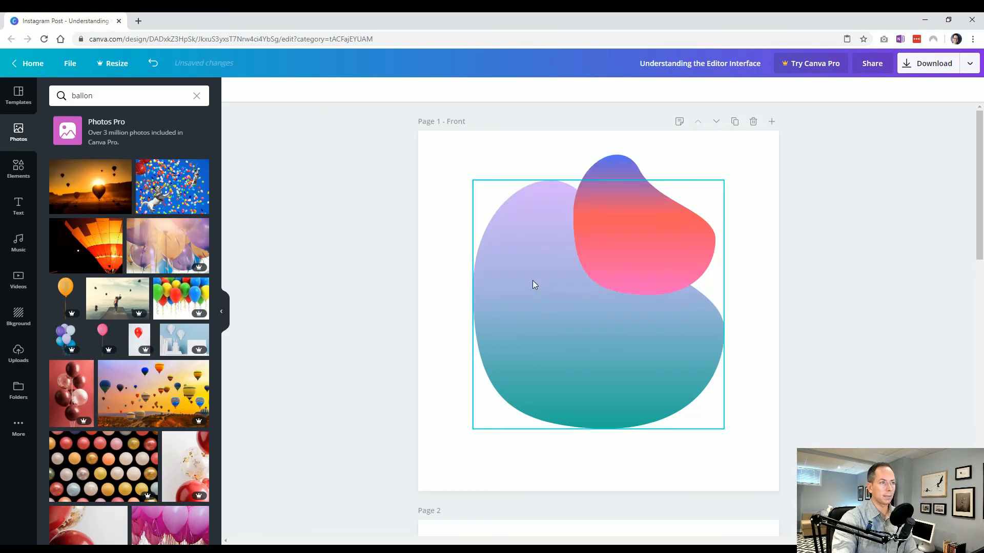
# Step: View the small blob's copy and arrange options, and send the small blob backward behind the large one
pyautogui.click(593, 262)
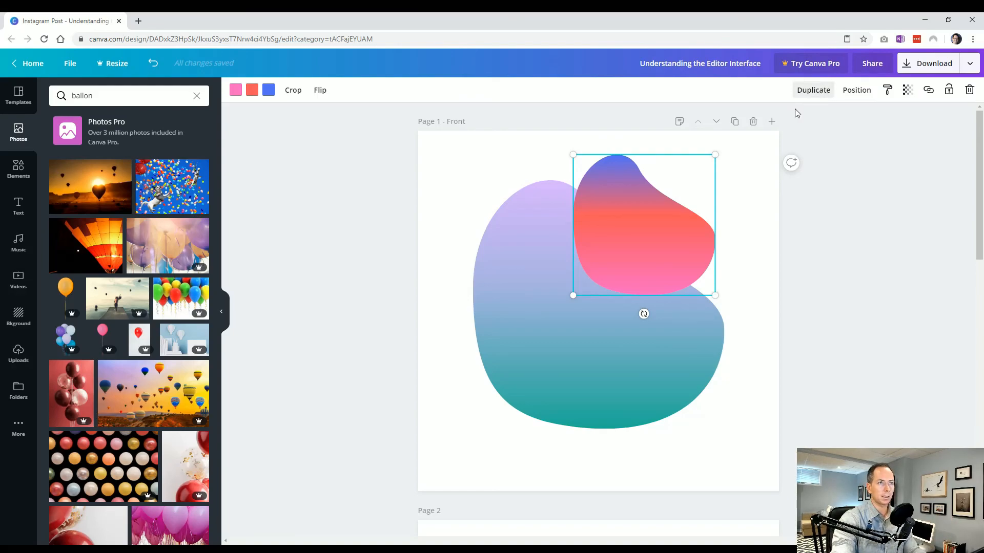
pyautogui.rightClick(645, 228)
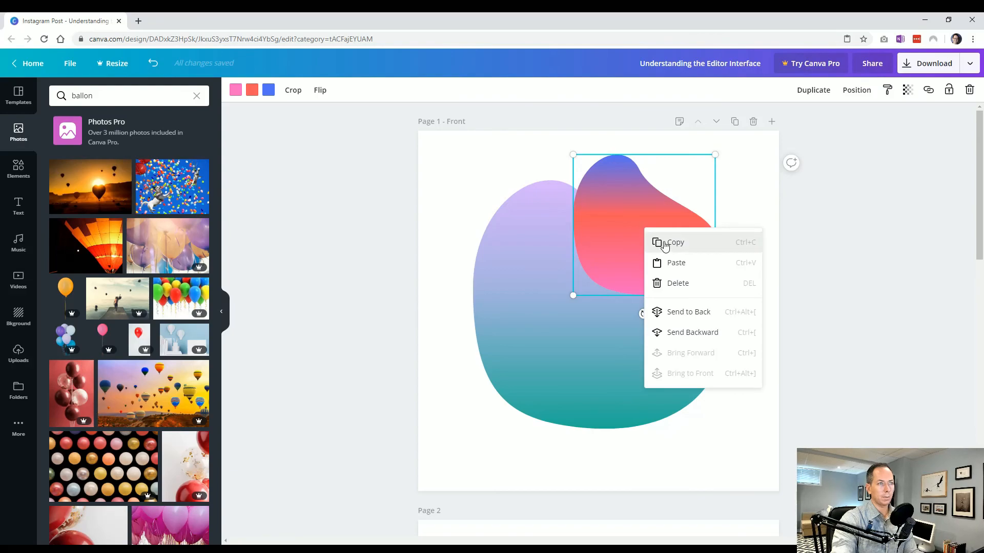
pyautogui.click(712, 240)
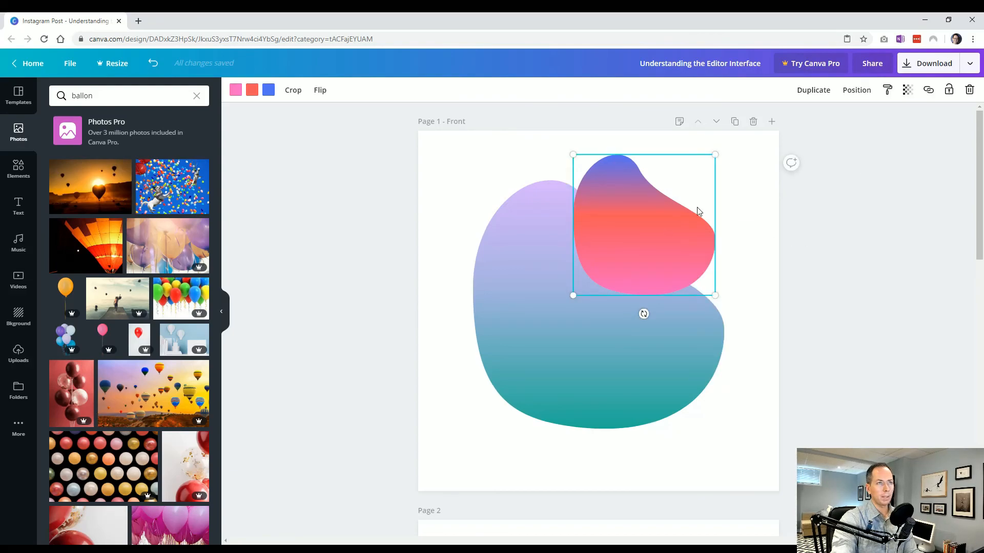
pyautogui.click(857, 94)
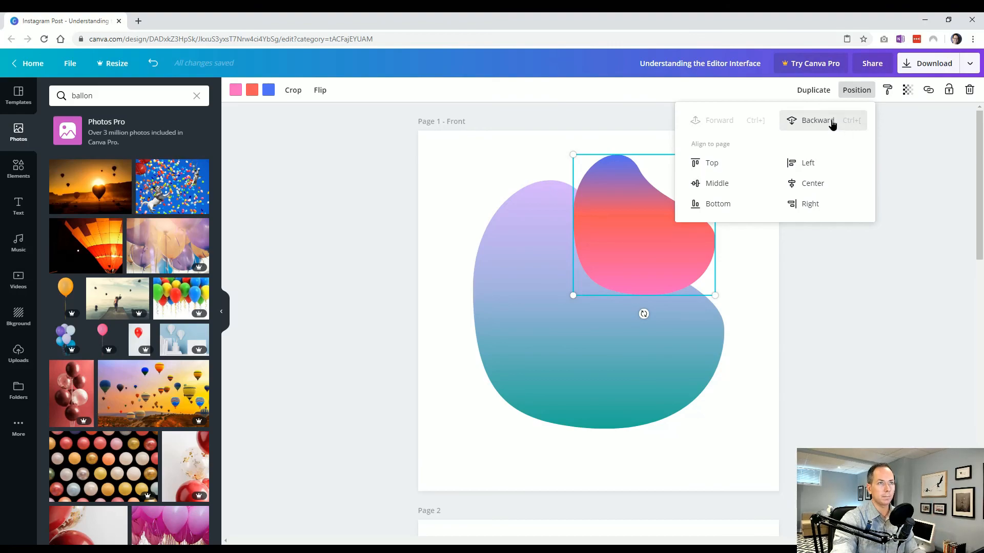
pyautogui.click(838, 117)
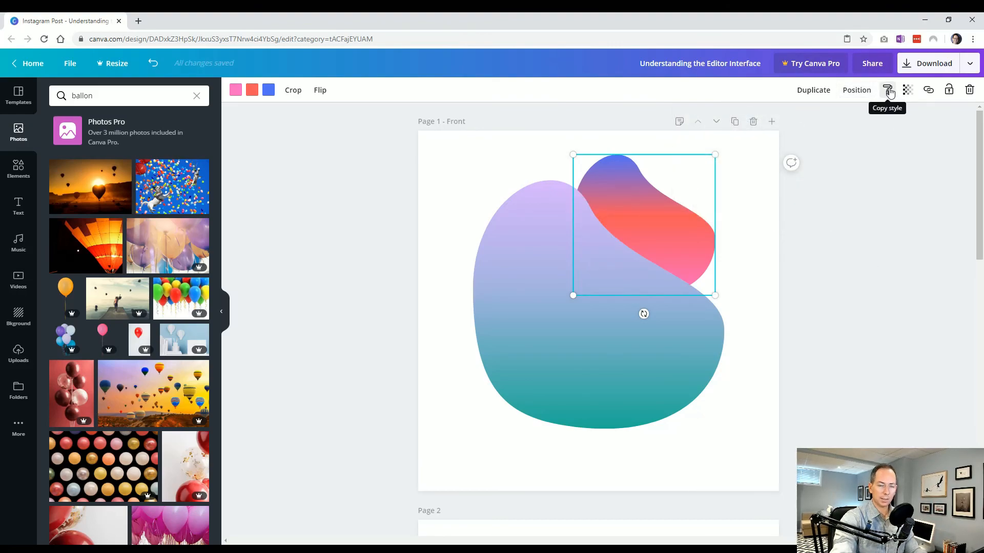
pyautogui.click(757, 215)
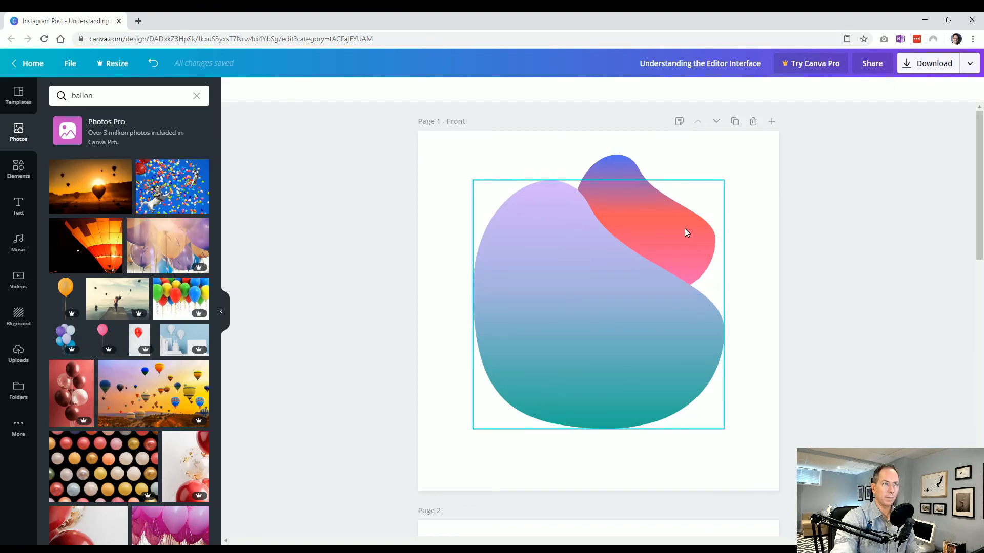
# Step: Move the large blob slightly down and to the left, and select the small blob
pyautogui.moveTo(577, 346); pyautogui.dragTo(552, 359)
pyautogui.click(729, 279)
pyautogui.click(709, 250)
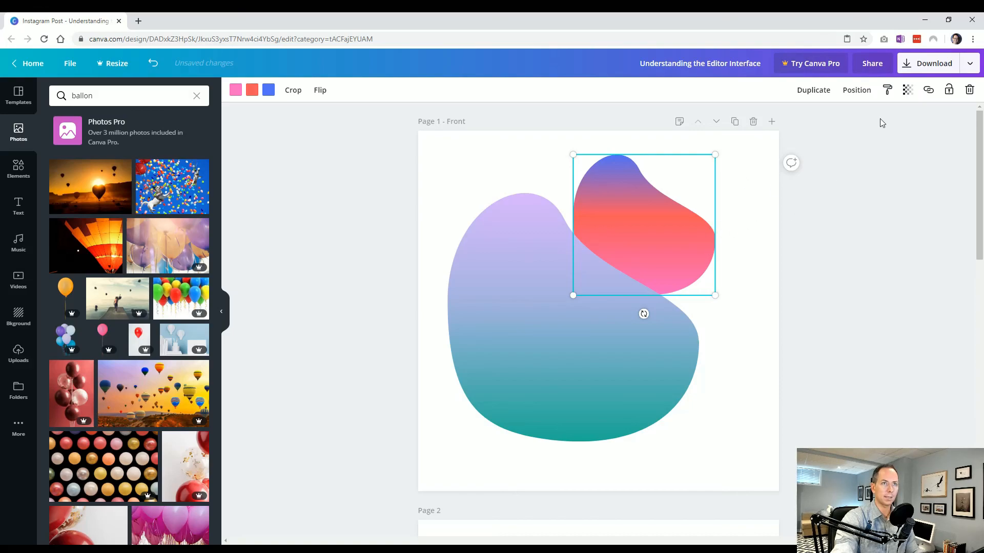
# Step: Copy the small blob's pink, orange and blue style onto the large blob, and undo the change
pyautogui.click(887, 90)
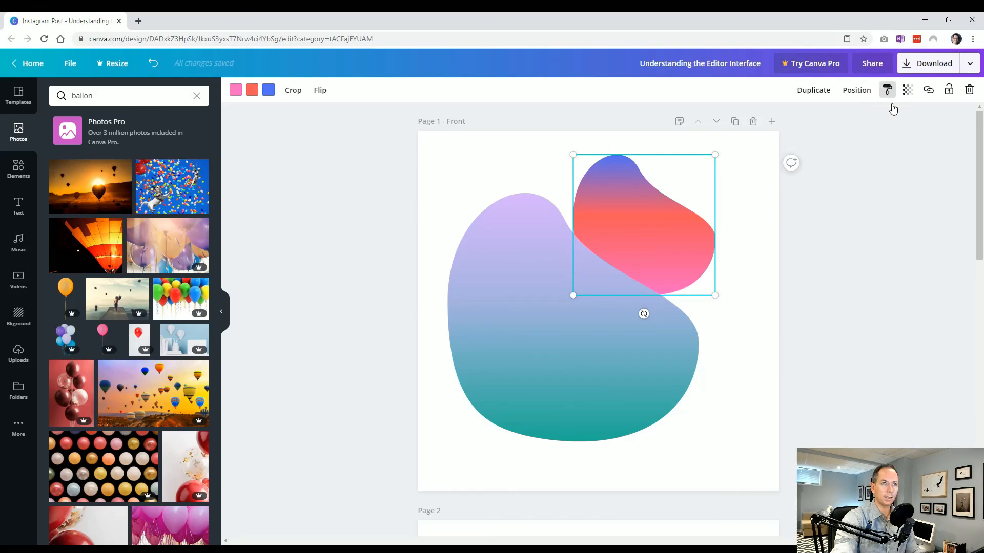
pyautogui.click(891, 197)
pyautogui.click(698, 232)
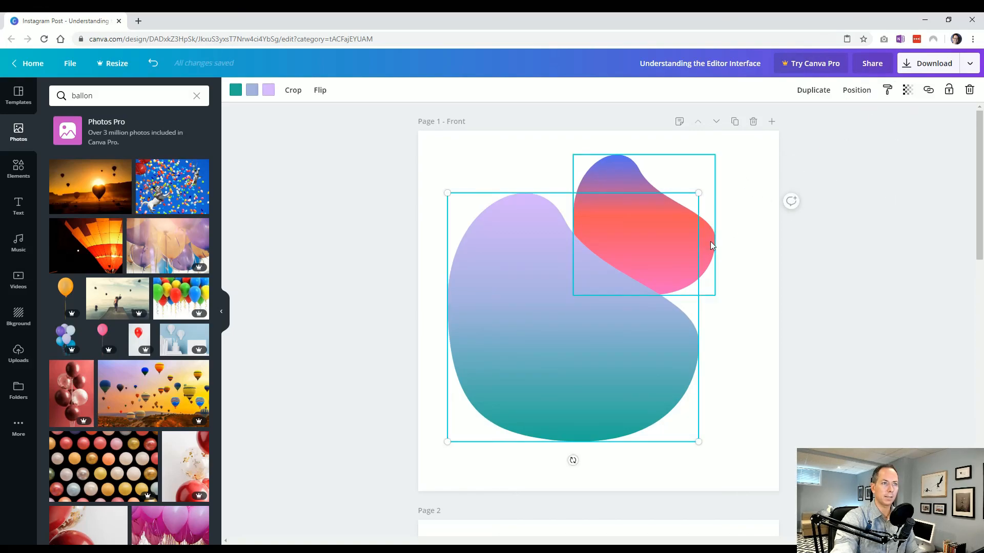
pyautogui.click(712, 240)
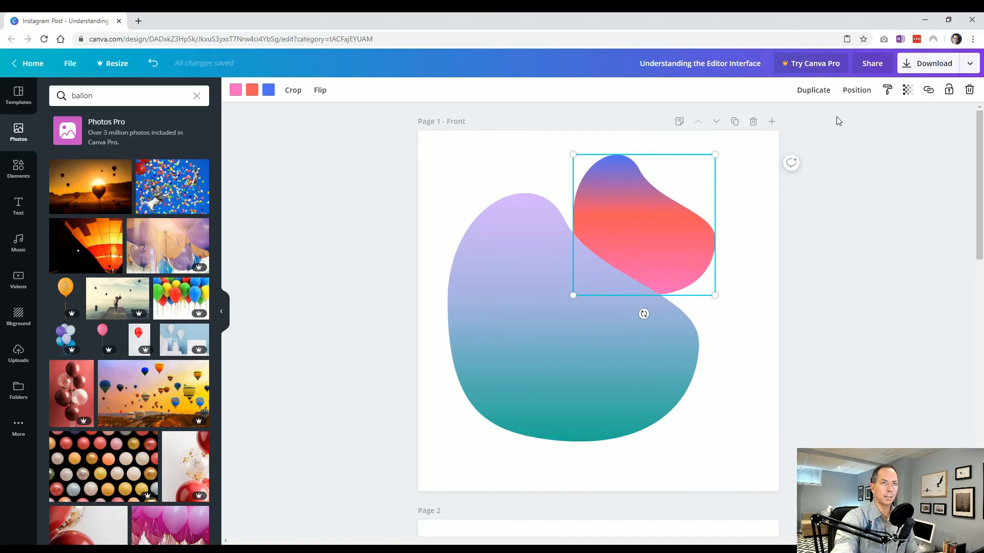
pyautogui.click(889, 92)
pyautogui.click(592, 341)
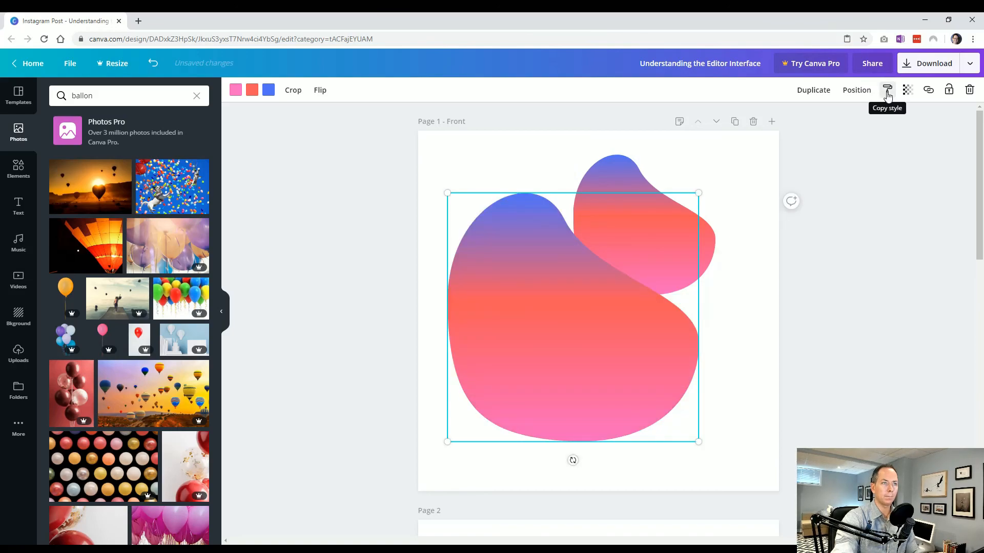
pyautogui.click(847, 203)
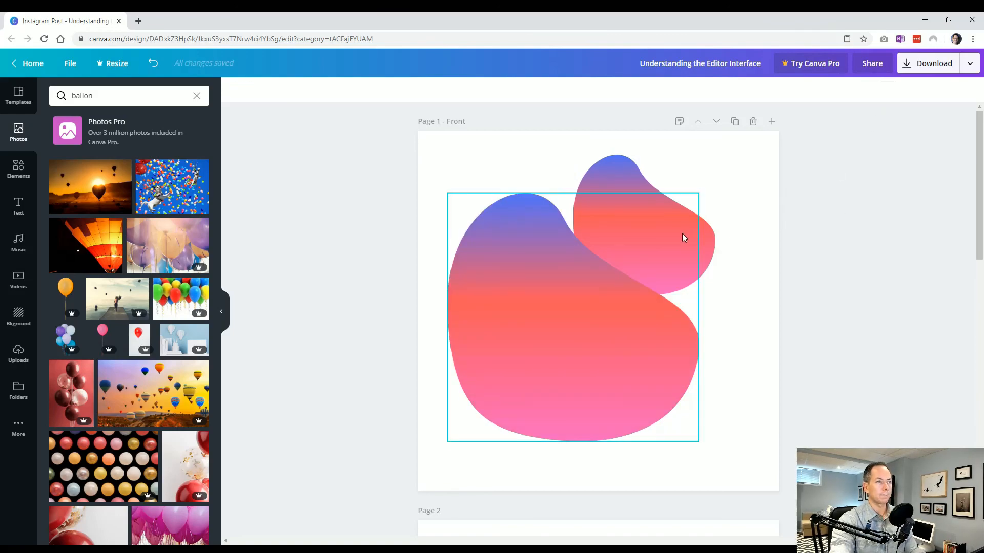
pyautogui.hotkey('ctrl', 'z')
# Step: Apply the small blob's copied style to the large blob once more, and undo the recoloring
pyautogui.click(747, 279)
pyautogui.click(711, 233)
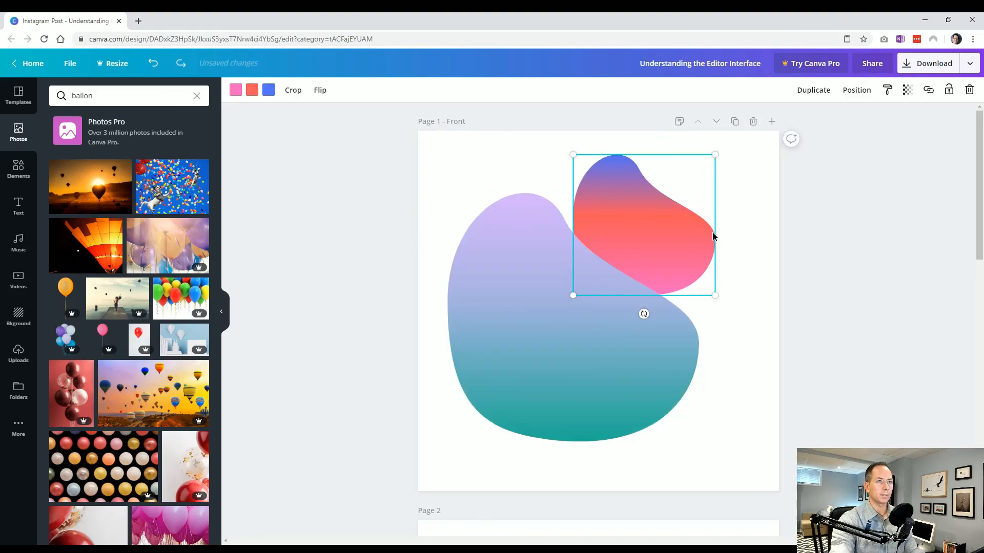
pyautogui.click(887, 90)
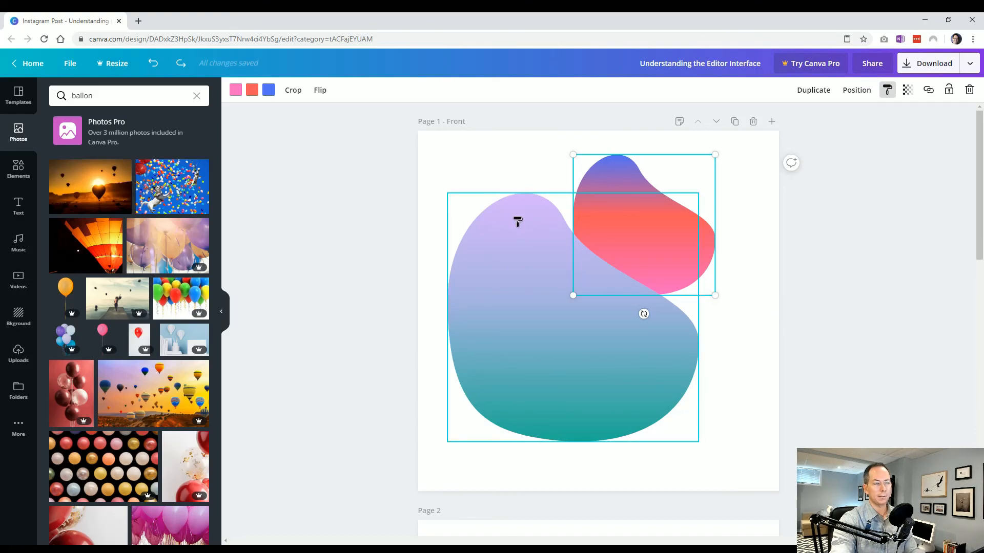
pyautogui.click(528, 229)
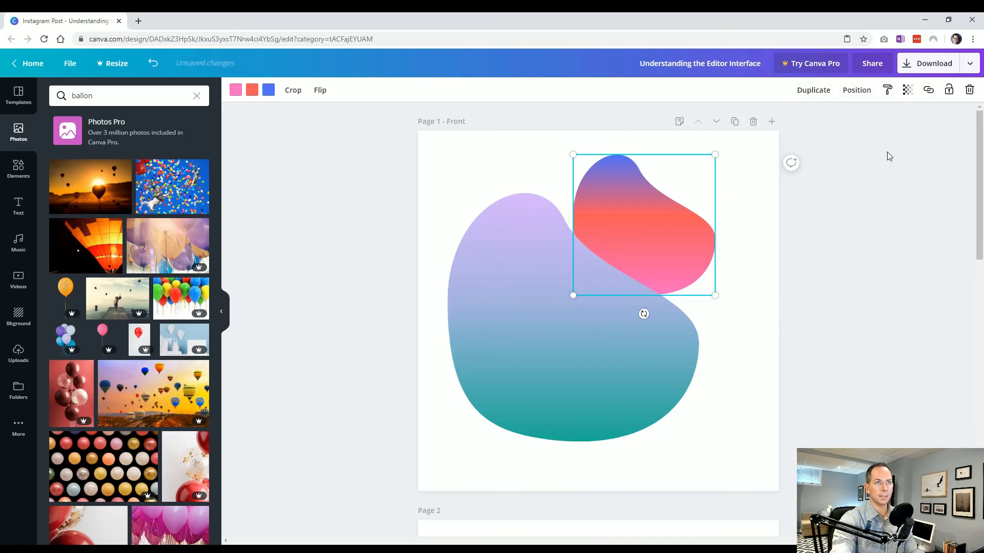
pyautogui.click(888, 91)
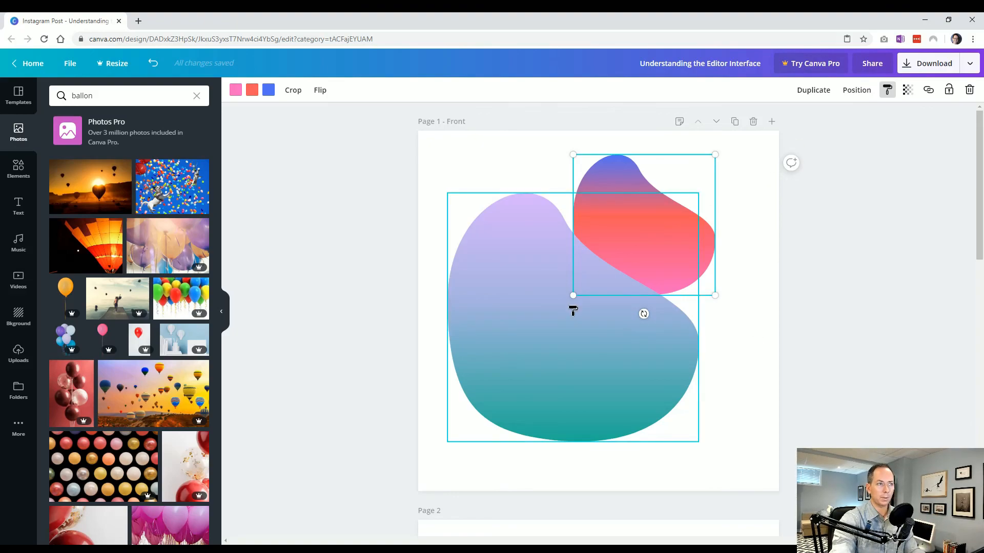
pyautogui.click(527, 336)
pyautogui.click(755, 401)
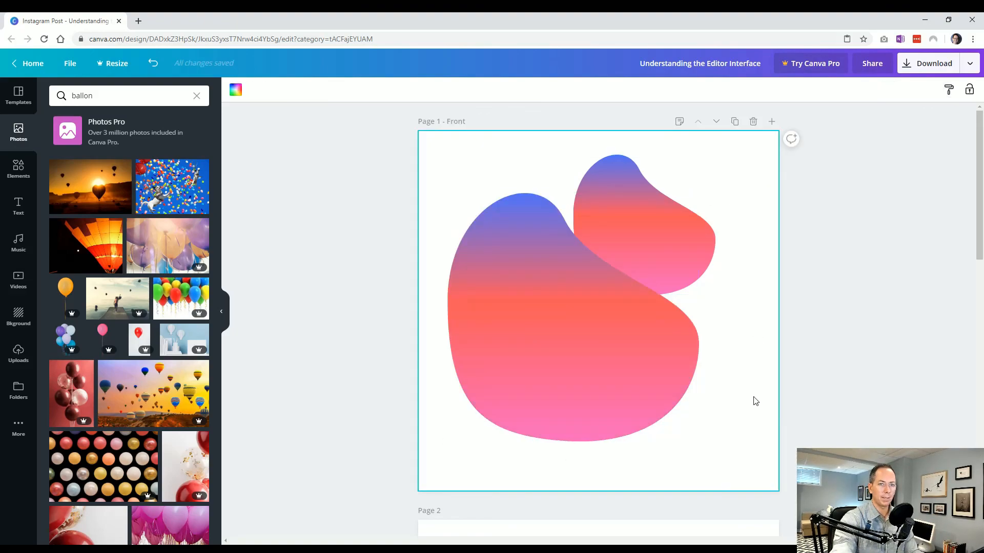
pyautogui.click(710, 245)
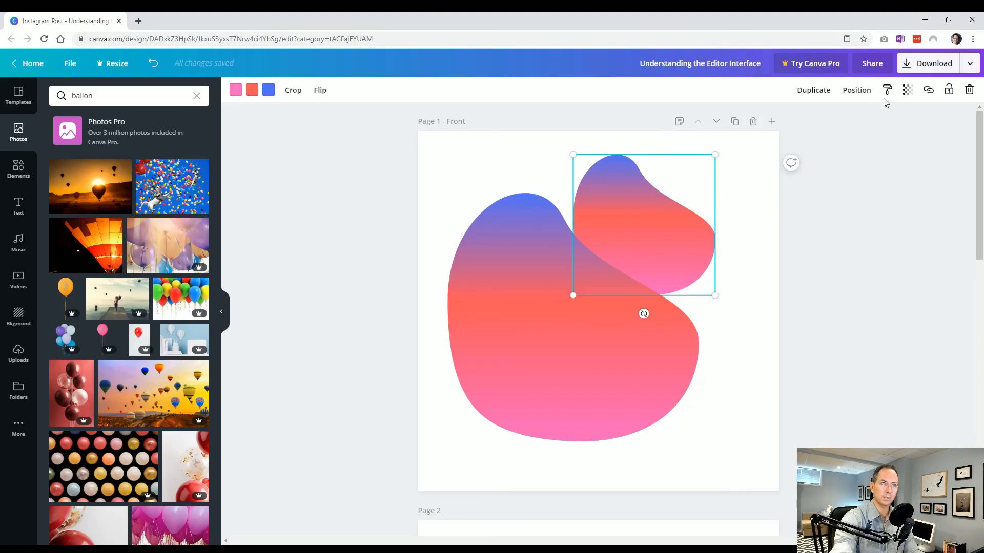
pyautogui.hotkey('ctrl', 'z')
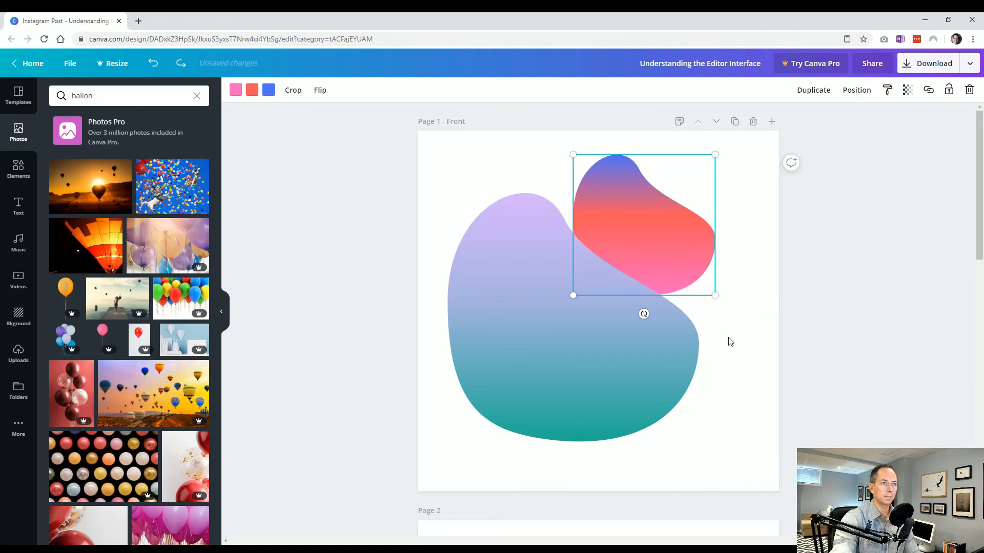
# Step: Copy the large blob's purple-to-teal style onto the small blob
pyautogui.click(613, 364)
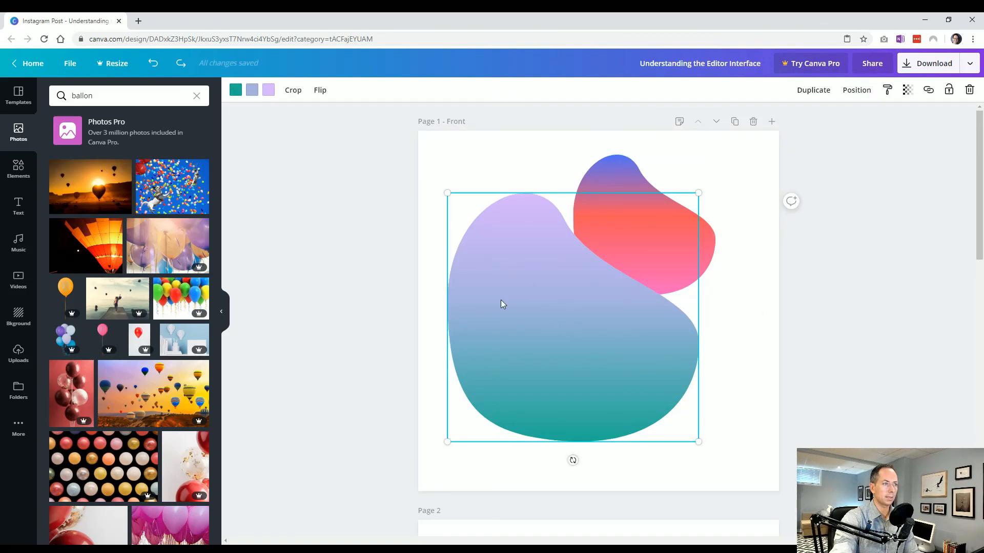
pyautogui.click(888, 92)
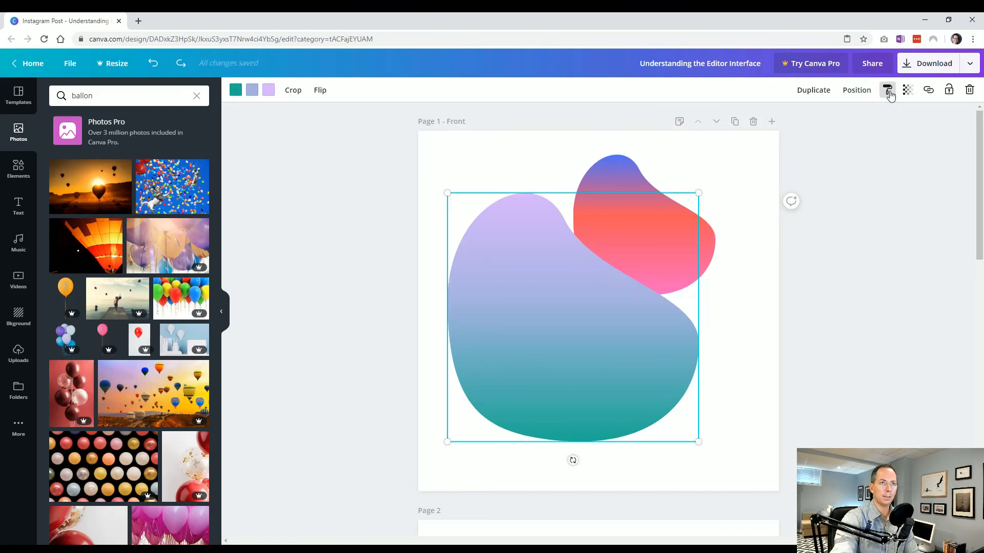
pyautogui.click(616, 184)
pyautogui.click(747, 340)
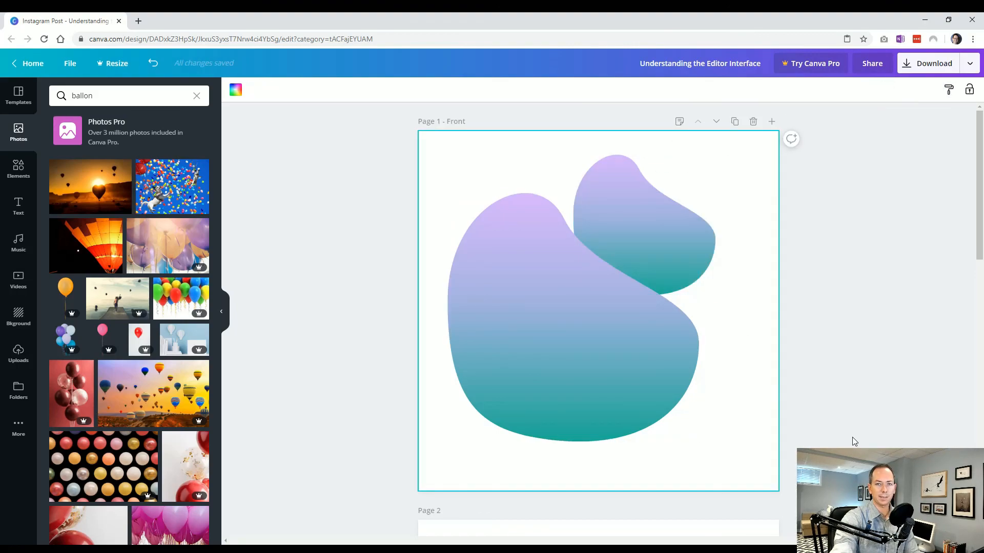
# Step: Set the large blob's transparency to 50
pyautogui.click(689, 280)
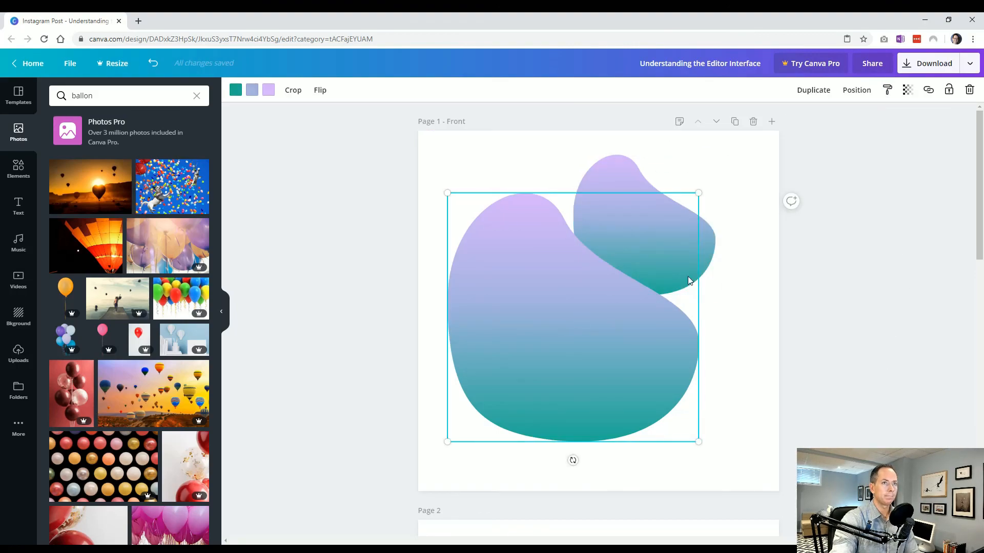
pyautogui.click(908, 91)
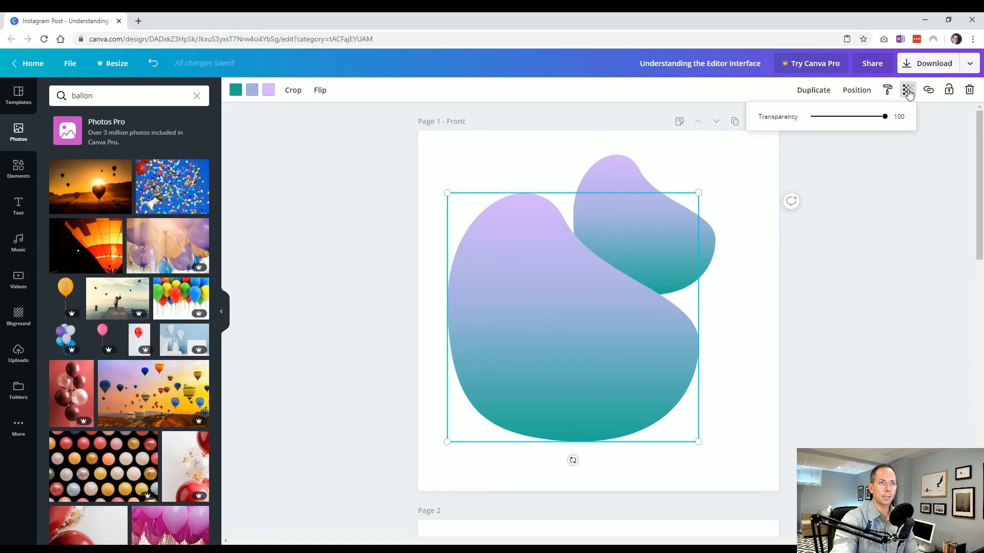
pyautogui.moveTo(884, 117); pyautogui.dragTo(849, 121)
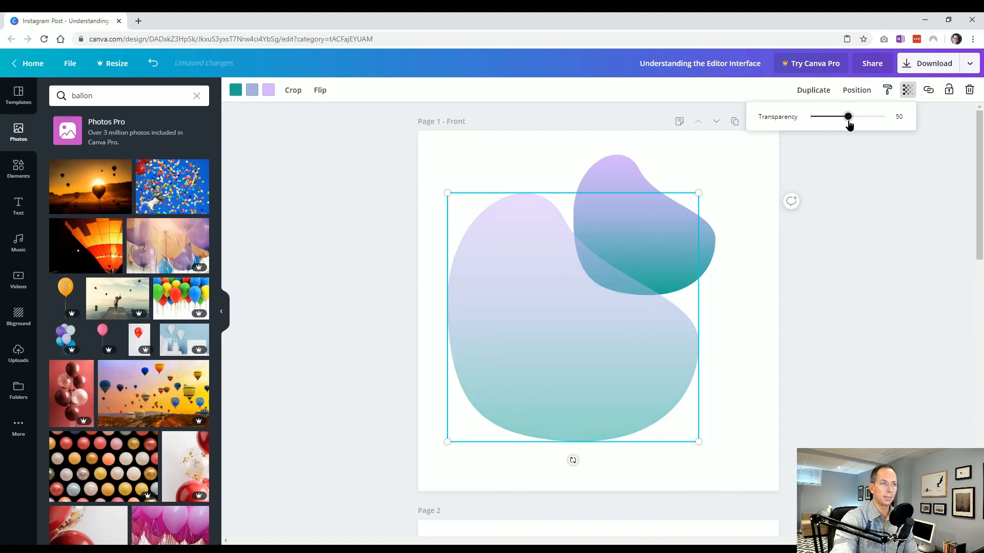
pyautogui.click(858, 249)
# Step: Move the small blob slightly down and to the left so it overlaps more of the large blob
pyautogui.click(732, 258)
pyautogui.moveTo(705, 253); pyautogui.dragTo(691, 267)
pyautogui.click(810, 322)
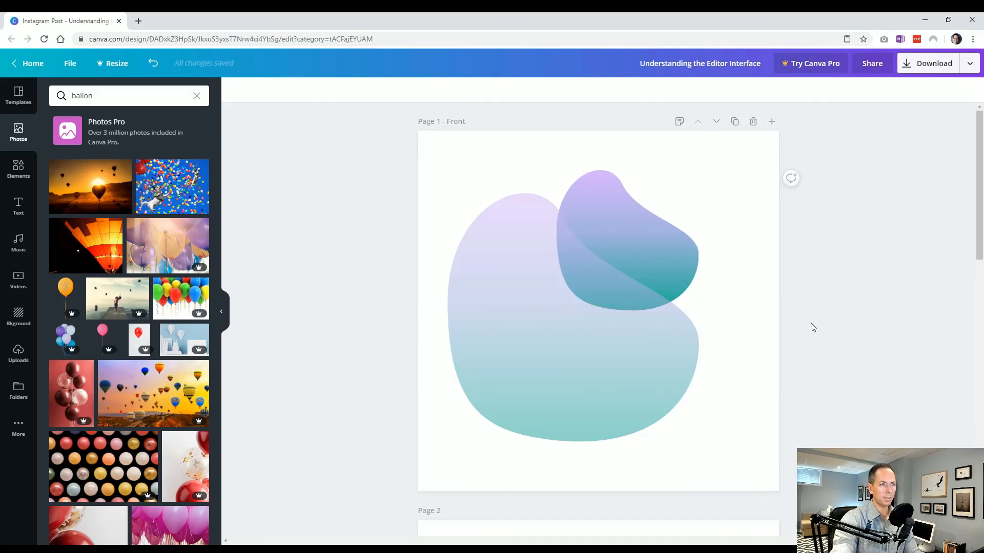
# Step: View the link option for the large blob and close it without entering a link
pyautogui.click(594, 383)
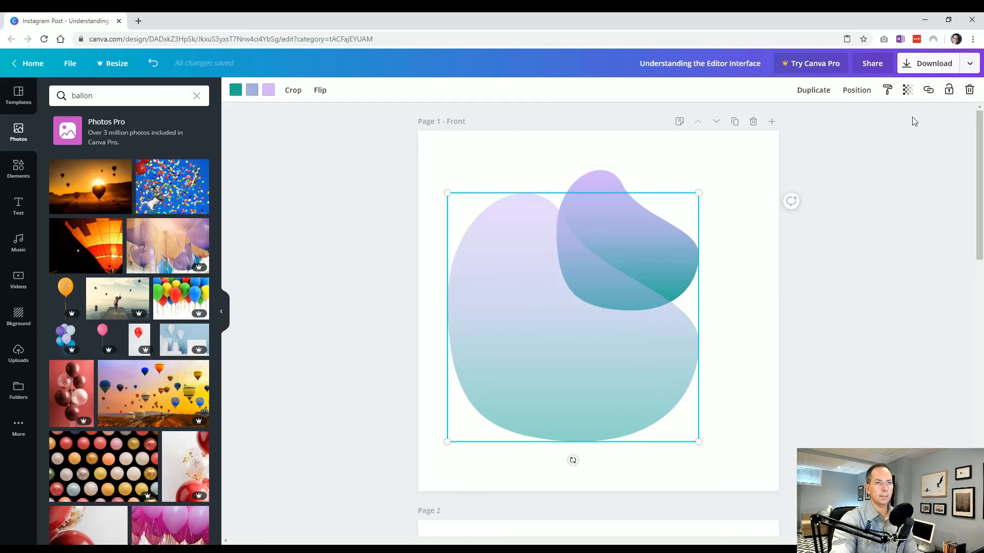
pyautogui.click(929, 92)
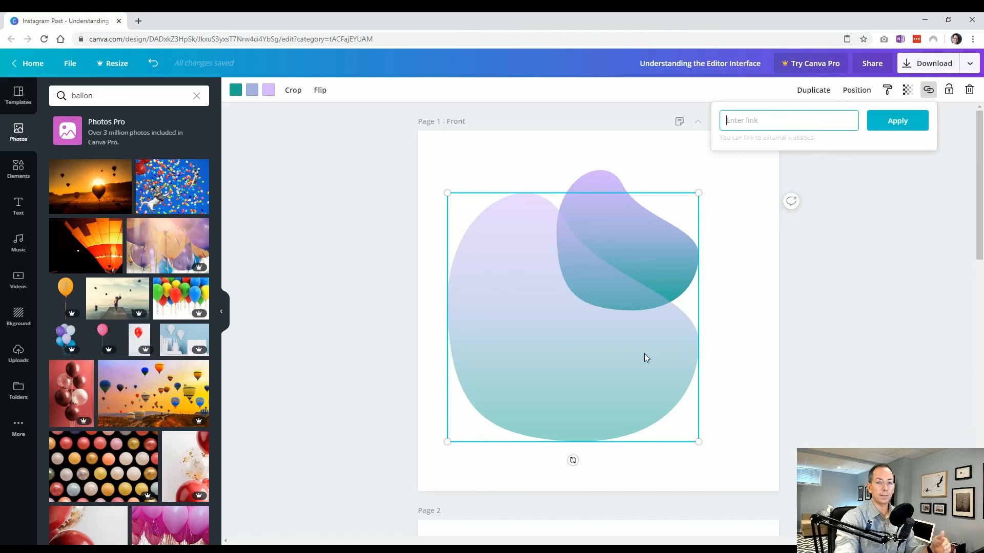
pyautogui.click(872, 243)
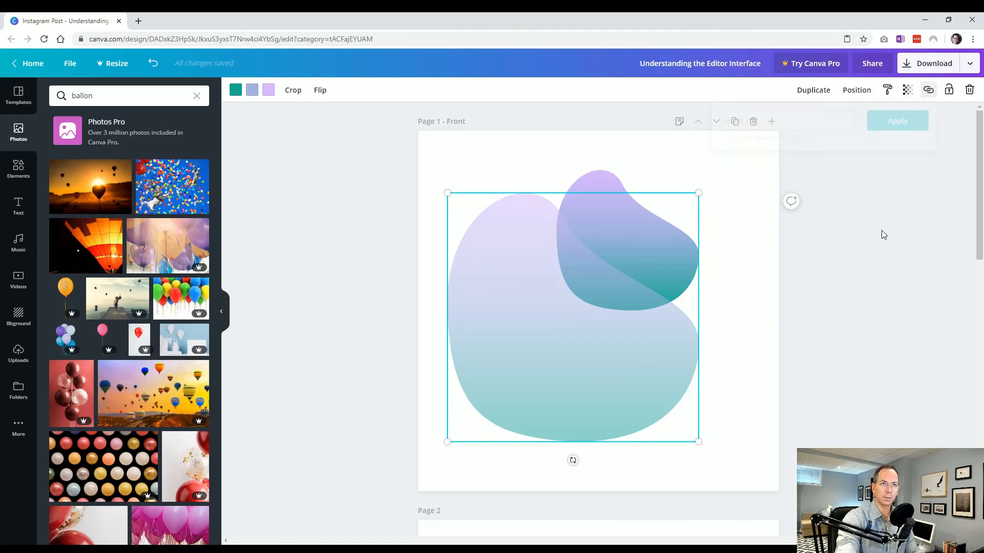
# Step: Move the large blob slightly downward on the Front page and deselect it
pyautogui.click(812, 296)
pyautogui.click(595, 217)
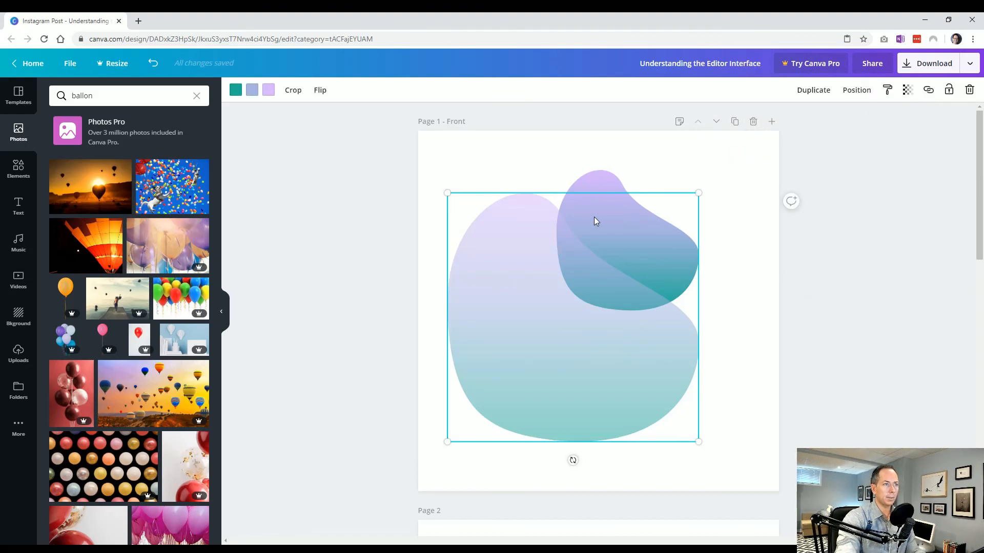
pyautogui.moveTo(609, 353); pyautogui.dragTo(613, 367)
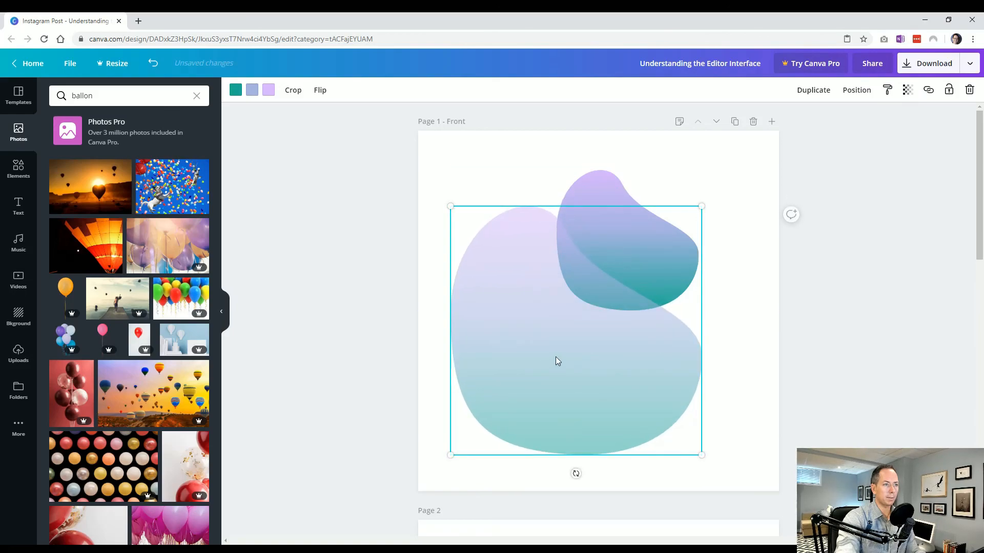
pyautogui.click(753, 350)
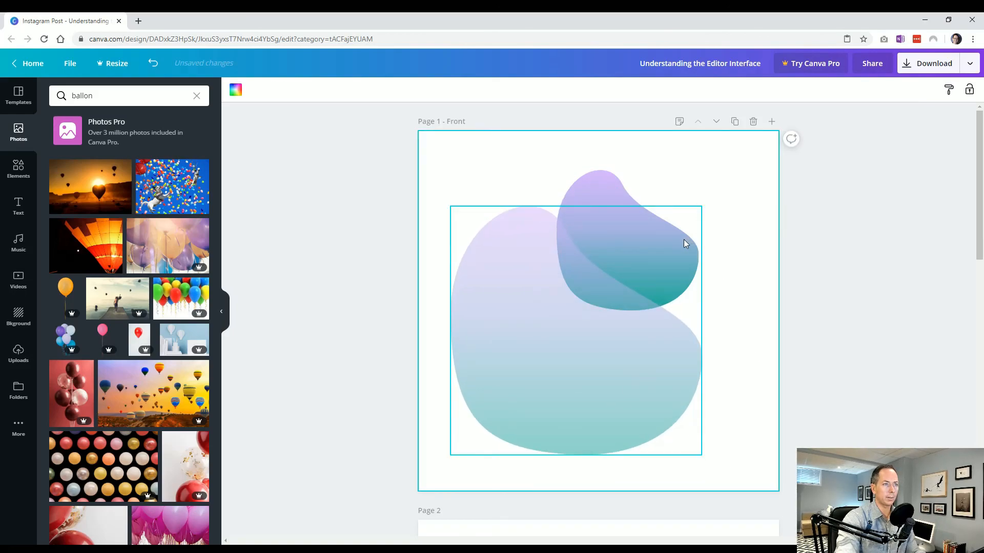
# Step: Lock the large blob in place on the Front page
pyautogui.click(671, 361)
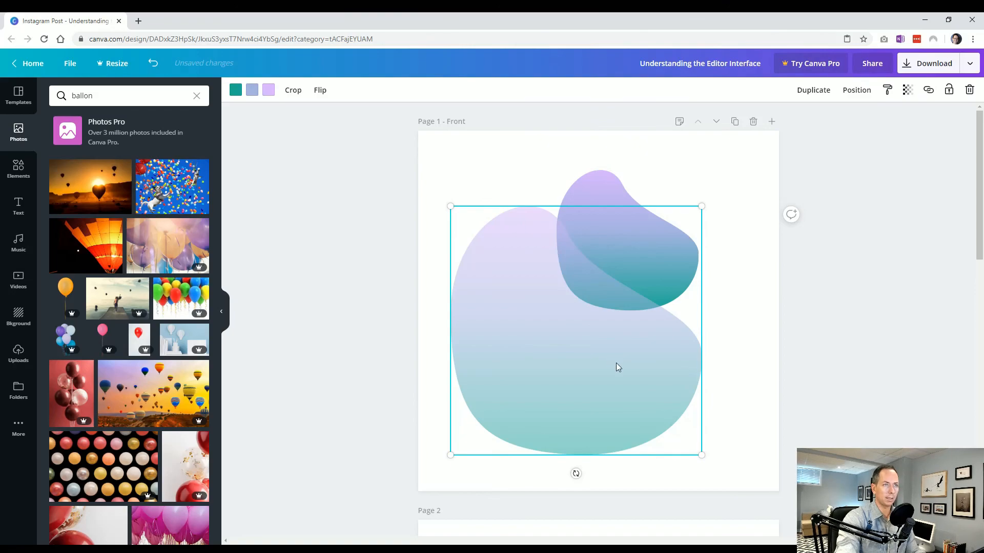
pyautogui.click(949, 90)
pyautogui.click(883, 281)
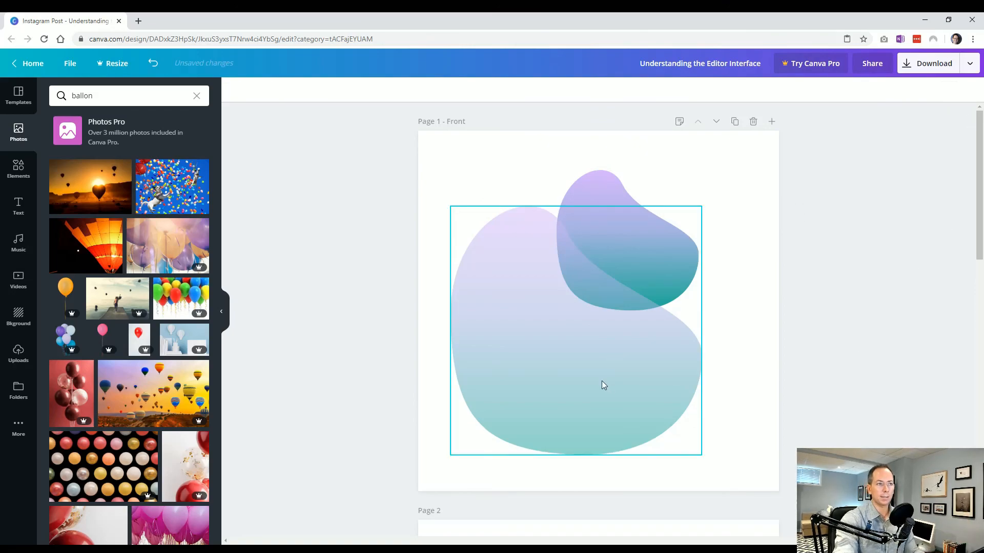
# Step: Move the small blob slightly to the right, and try to move the locked large blob
pyautogui.click(624, 239)
pyautogui.moveTo(604, 188)
pyautogui.mouseDown()
pyautogui.moveTo(663, 193)
pyautogui.moveTo(610, 186)
pyautogui.moveTo(608, 197)
pyautogui.mouseUp()
pyautogui.moveTo(508, 298); pyautogui.dragTo(390, 288)
pyautogui.moveTo(493, 329); pyautogui.dragTo(552, 337)
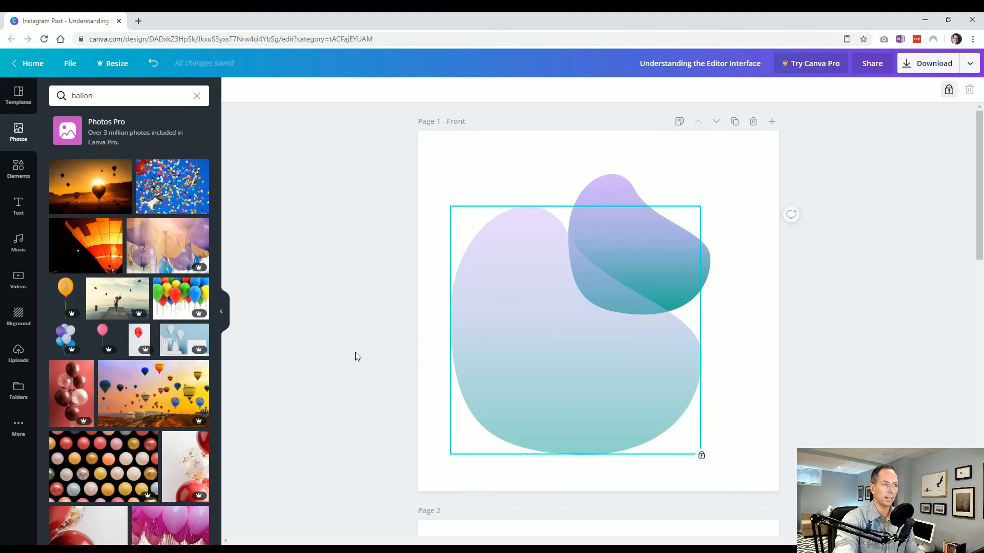
pyautogui.click(349, 356)
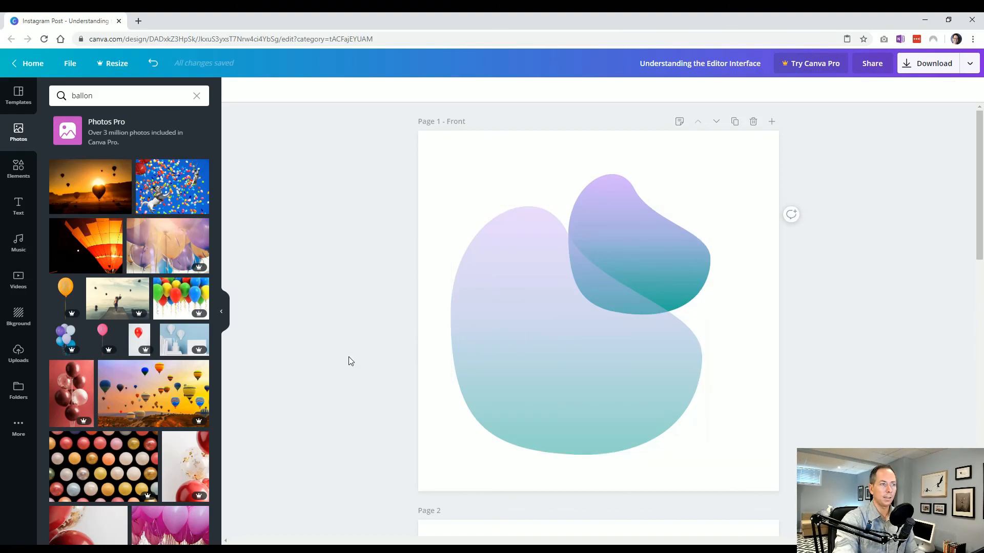
# Step: Unlock the large blob
pyautogui.click(531, 328)
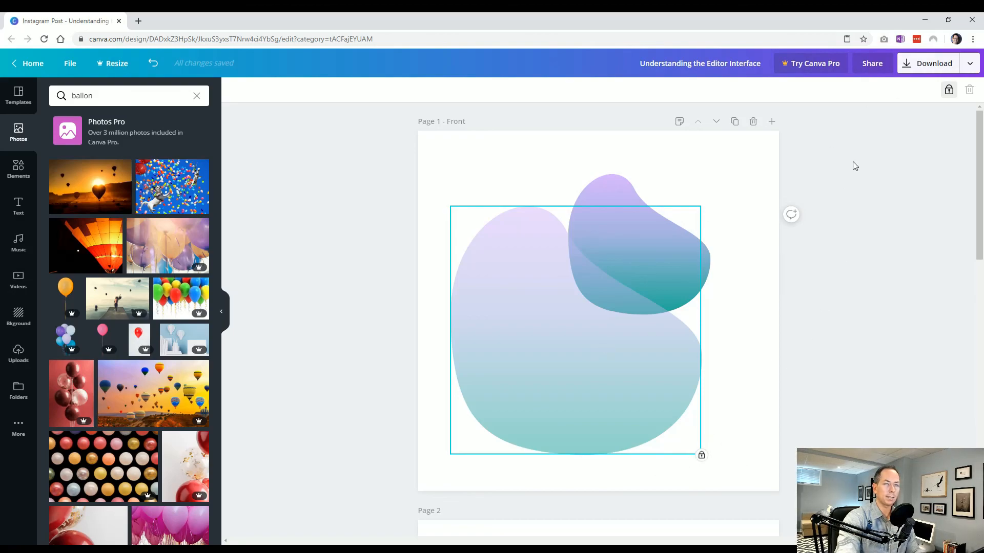
pyautogui.click(948, 89)
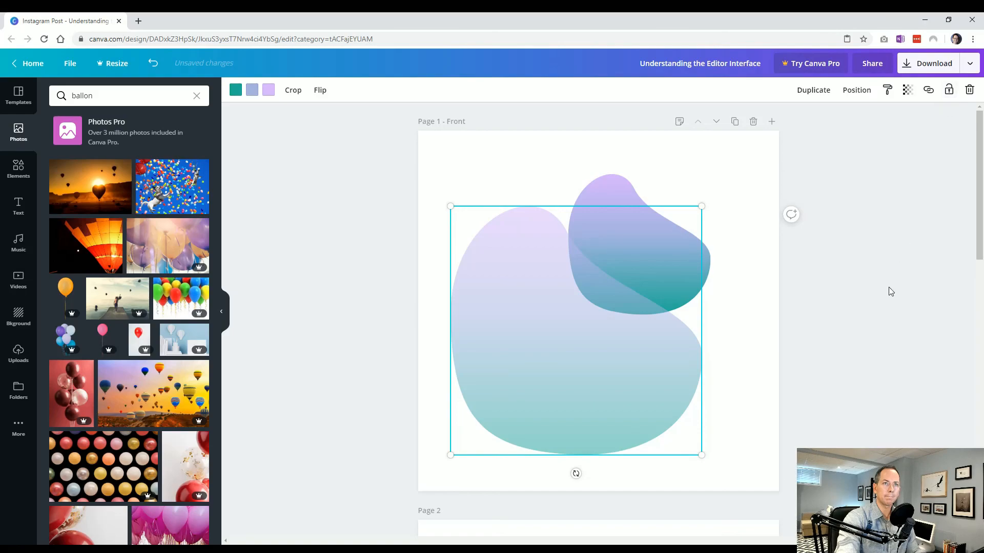
pyautogui.click(890, 291)
# Step: Delete the small blob from the Front page
pyautogui.click(615, 229)
pyautogui.click(607, 190)
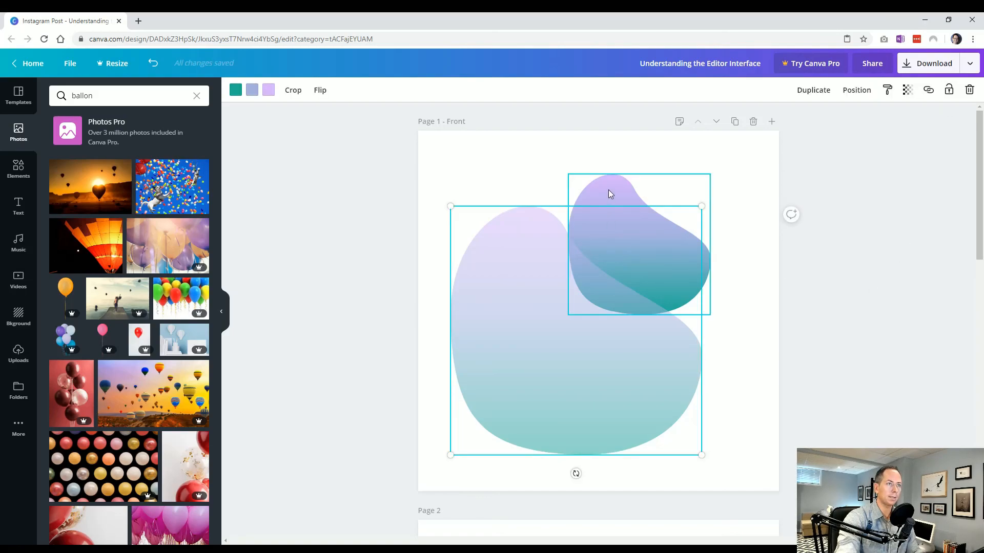
pyautogui.click(970, 90)
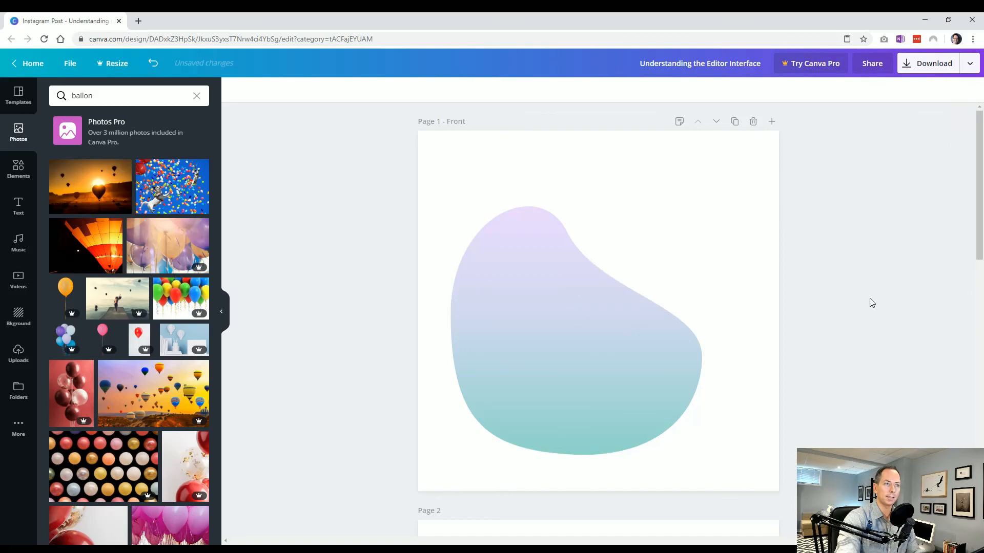
# Step: Post the comment "Do you like this transparent?" on the large blob on the Front page
pyautogui.click(581, 367)
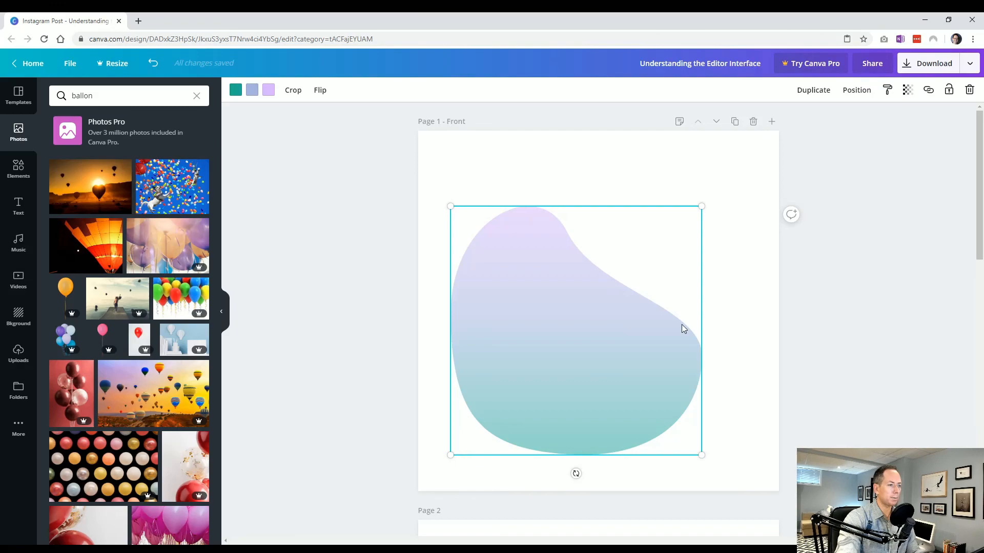
pyautogui.click(792, 215)
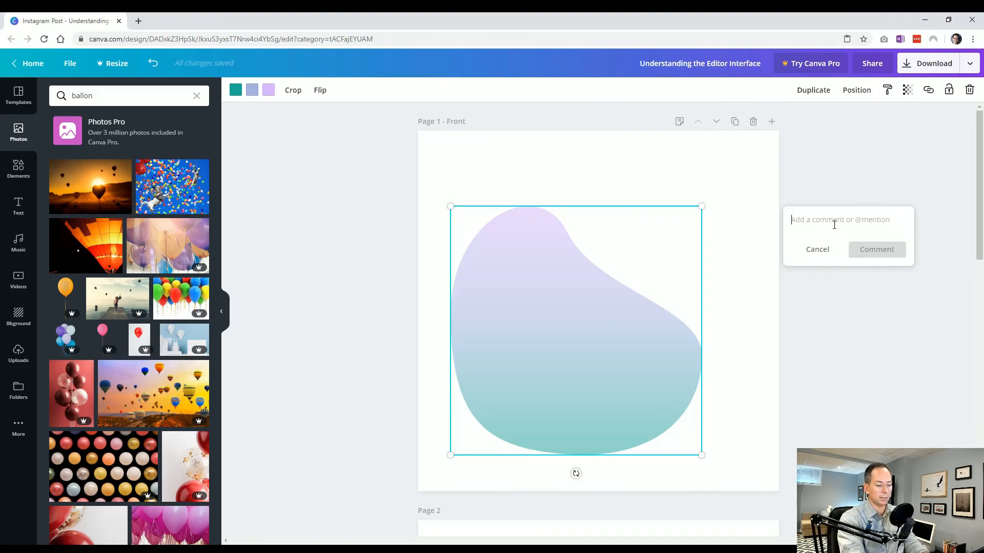
pyautogui.write('Do you like this transparent')
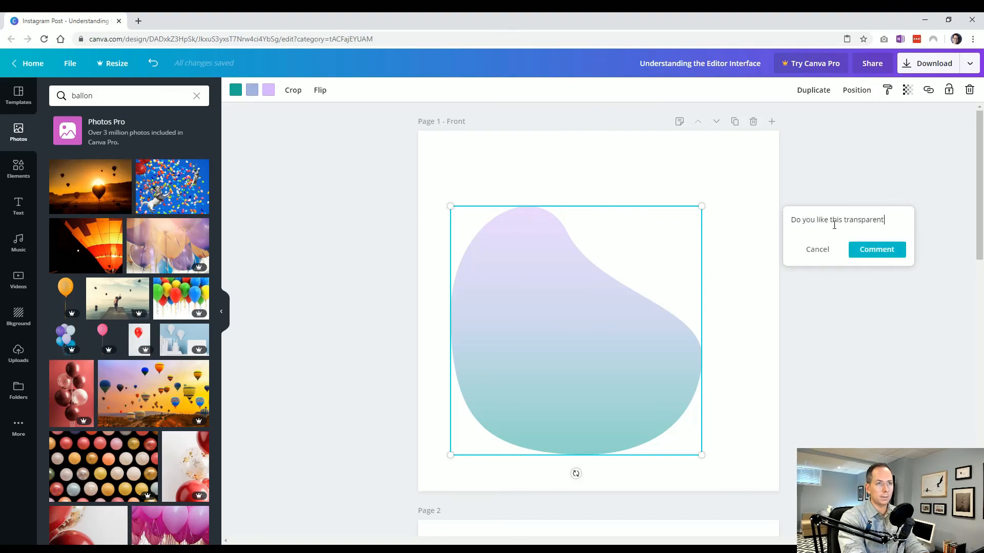
pyautogui.click(878, 250)
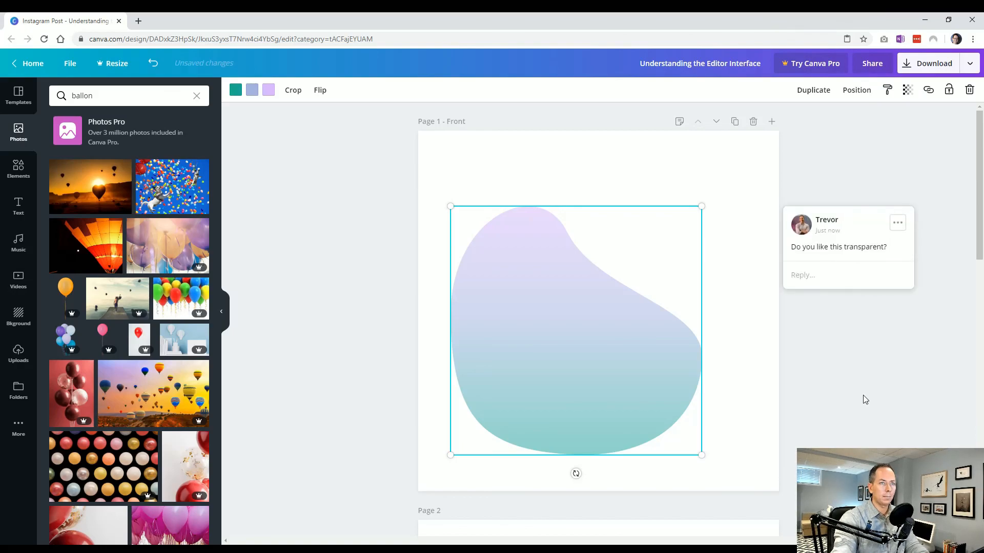
pyautogui.click(885, 430)
# Step: Move the large blob slightly up and to the right, with its comment attached
pyautogui.moveTo(566, 390)
pyautogui.mouseDown()
pyautogui.moveTo(599, 339)
pyautogui.moveTo(606, 377)
pyautogui.moveTo(589, 364)
pyautogui.moveTo(579, 378)
pyautogui.mouseUp()
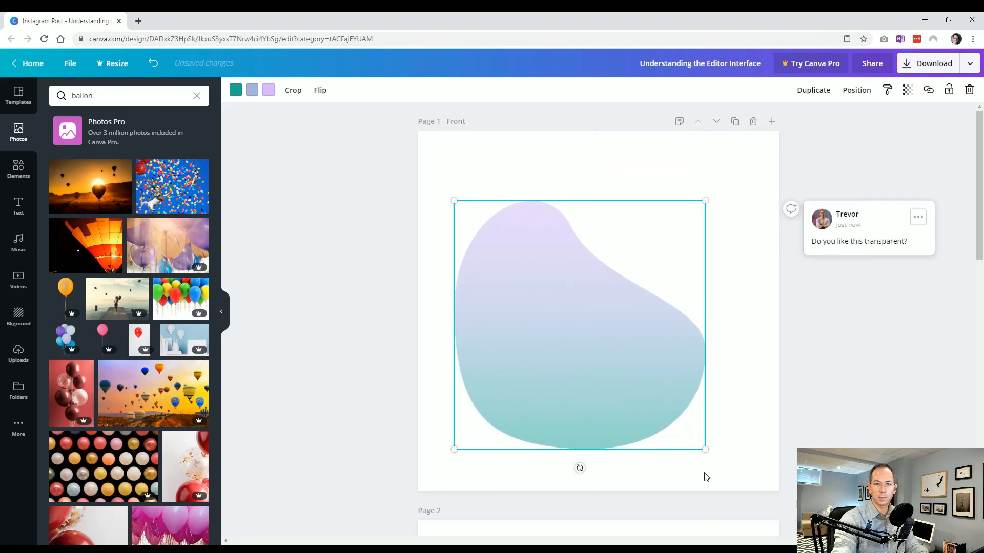
pyautogui.click(849, 444)
pyautogui.click(588, 375)
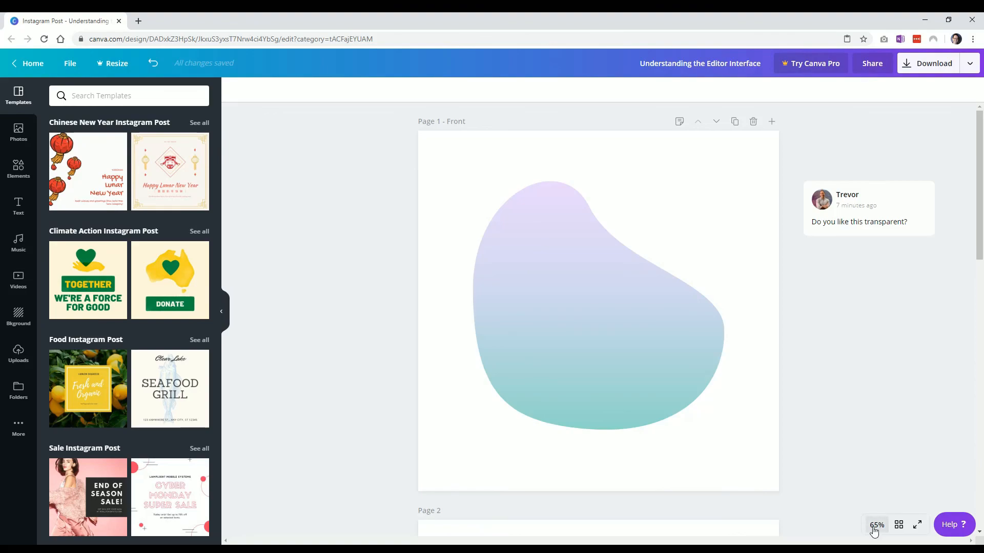
# Step: Zoom the design to 100%, reduce it to 50%, and look over the pages below
pyautogui.click(874, 530)
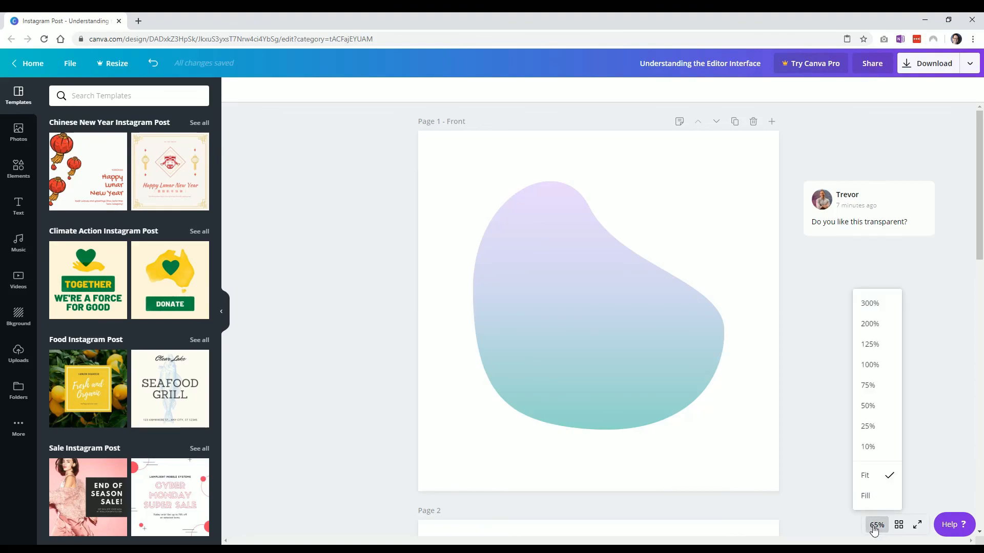
pyautogui.click(879, 365)
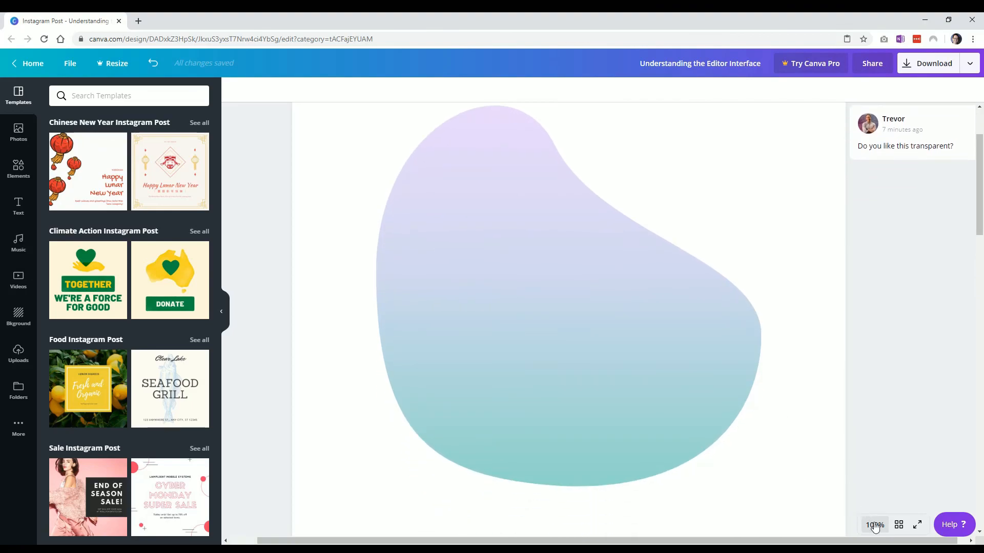
pyautogui.click(874, 525)
pyautogui.click(871, 406)
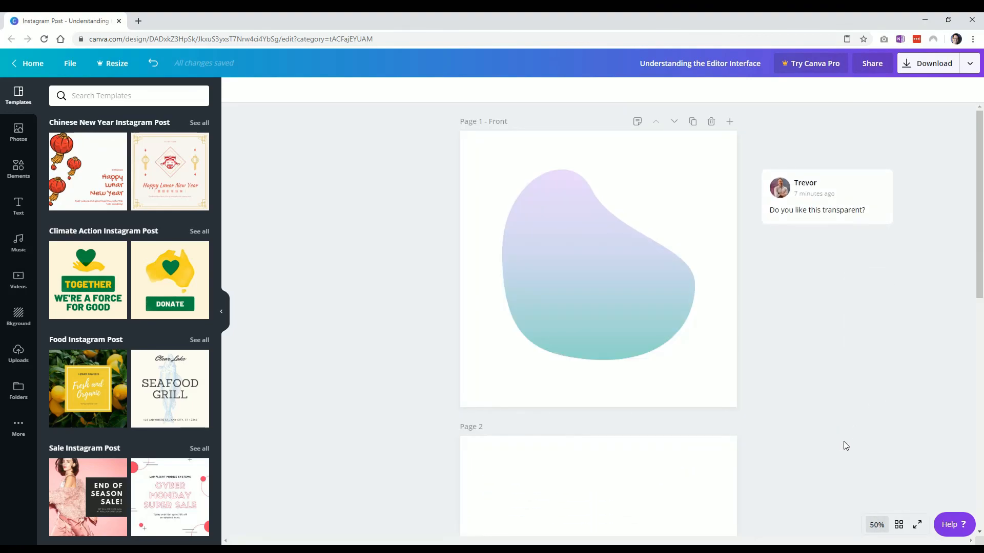
pyautogui.scroll(-9, 784, 420)
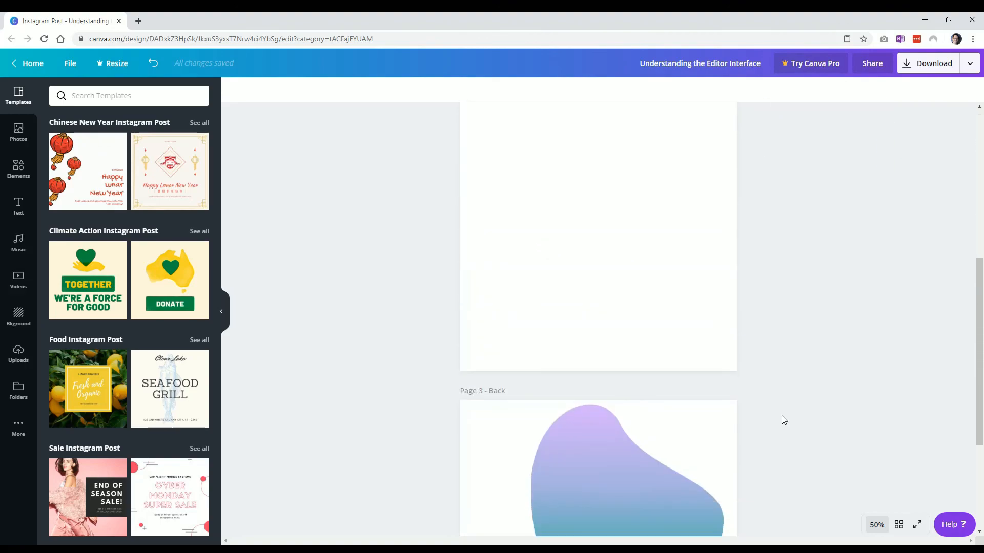
pyautogui.scroll(2, 783, 420)
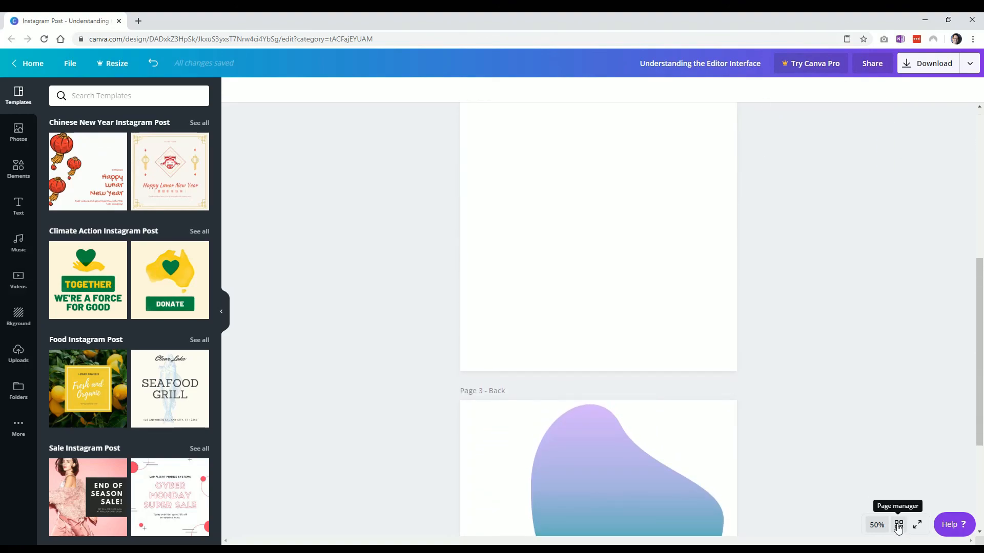
# Step: Show all pages in the page manager, try to move page 2, and reopen the Front page
pyautogui.click(899, 526)
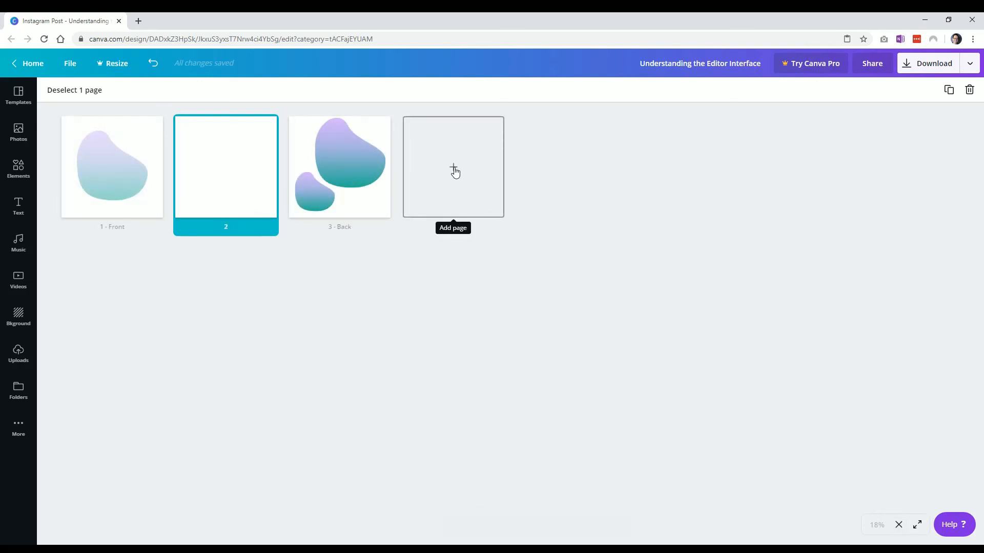
pyautogui.moveTo(243, 205); pyautogui.dragTo(176, 194)
pyautogui.click(244, 306)
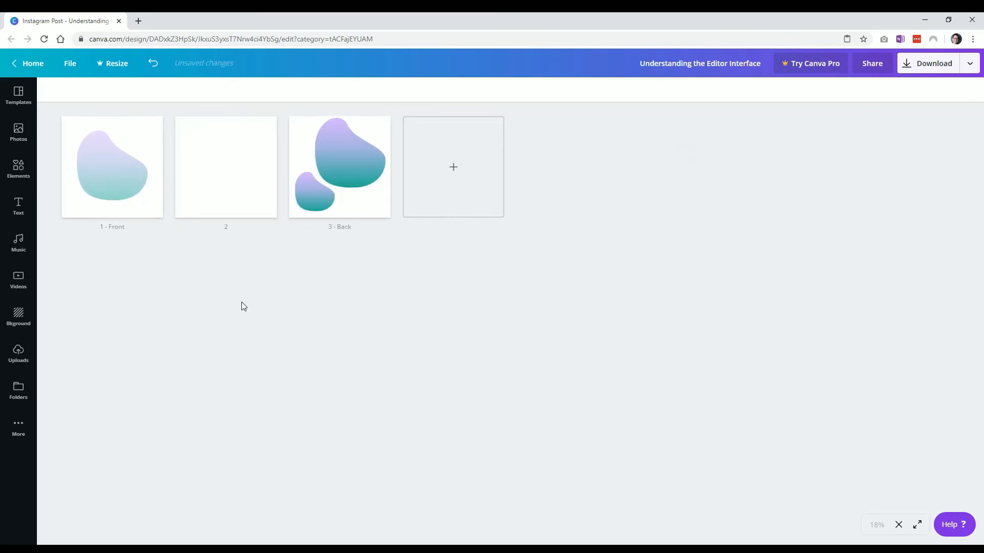
pyautogui.moveTo(338, 230)
pyautogui.click(113, 230)
pyautogui.doubleClick(112, 167)
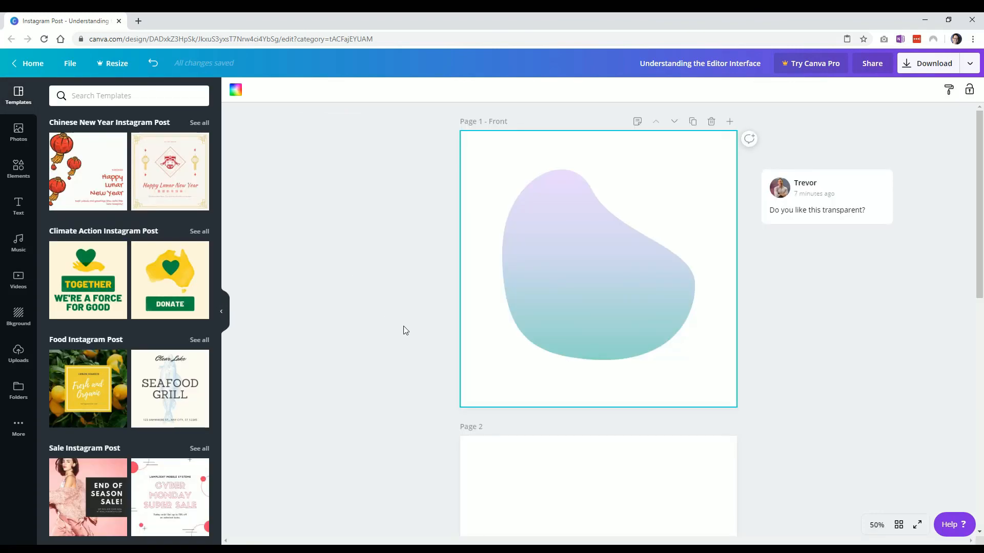
# Step: Set the zoom level to Fit
pyautogui.click(875, 526)
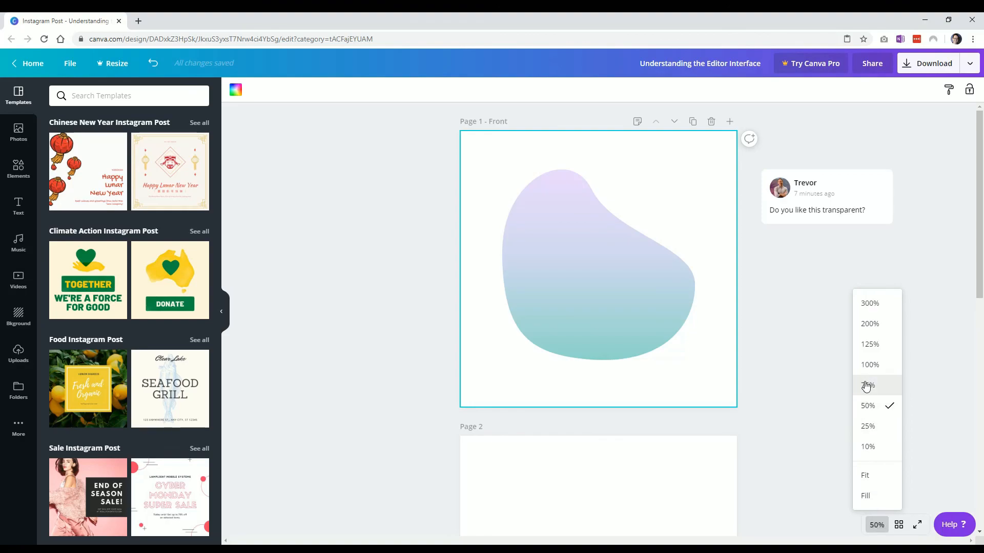
pyautogui.click(856, 476)
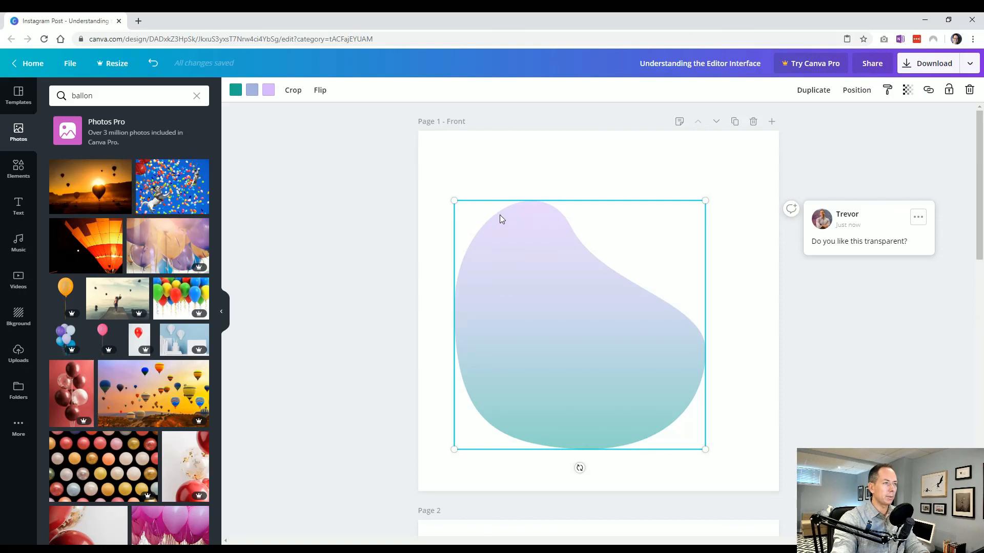
# Step: Move the large blob further up and right, near the center of the Front page, and deselect it
pyautogui.moveTo(454, 200)
pyautogui.mouseDown()
pyautogui.moveTo(496, 236)
pyautogui.moveTo(454, 200)
pyautogui.mouseUp()
pyautogui.moveTo(563, 321); pyautogui.dragTo(581, 301)
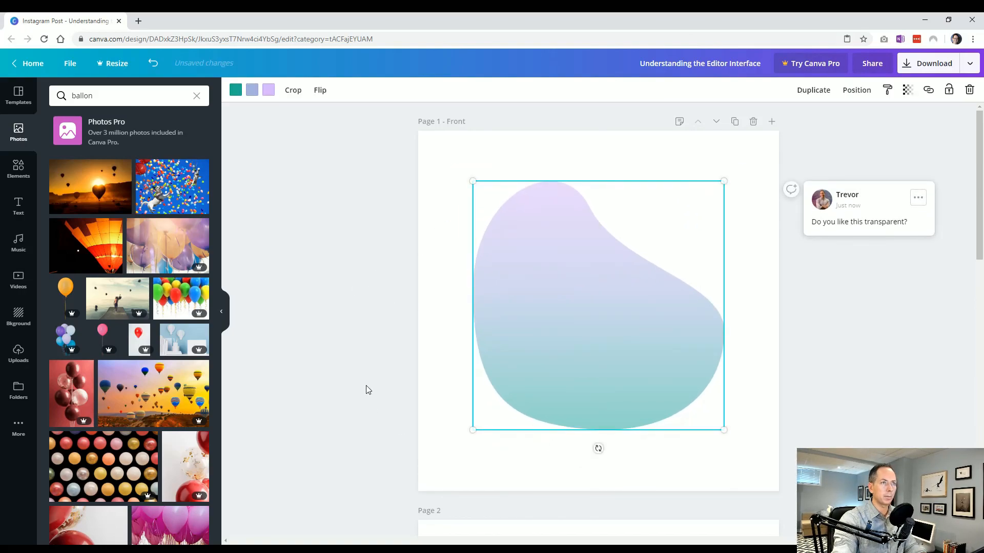
pyautogui.click(366, 390)
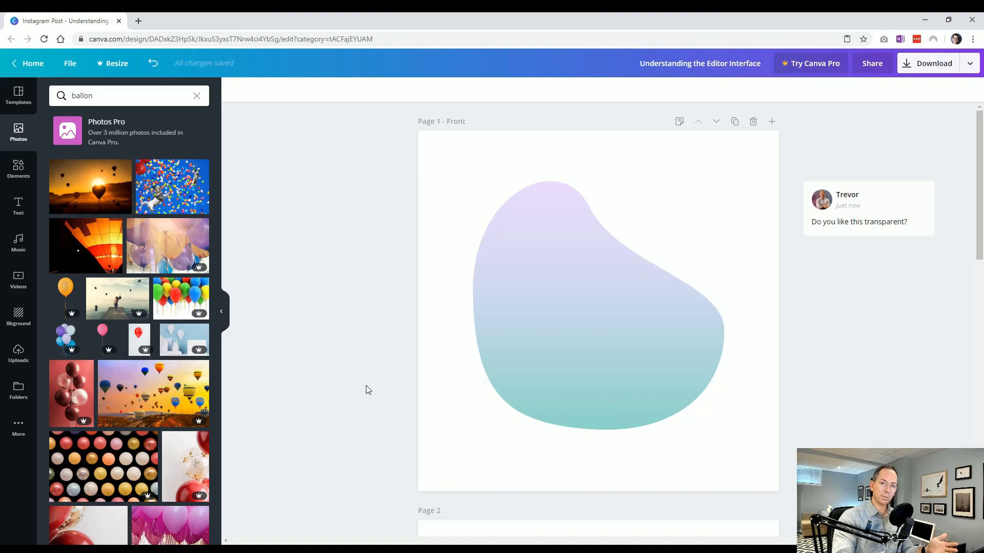
# Step: Select, deselect and reselect the blob to compare which object tools are offered
pyautogui.click(561, 339)
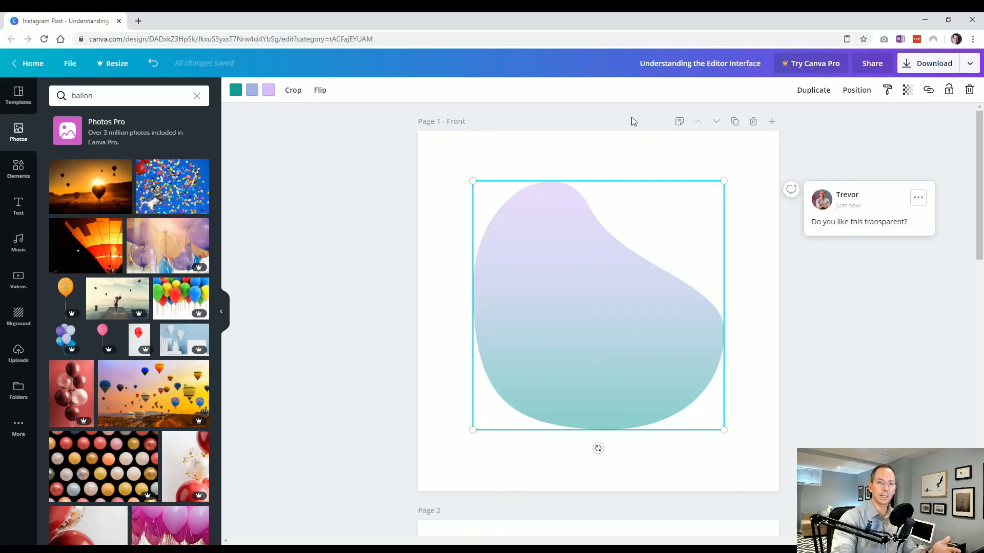
pyautogui.click(424, 261)
pyautogui.click(597, 295)
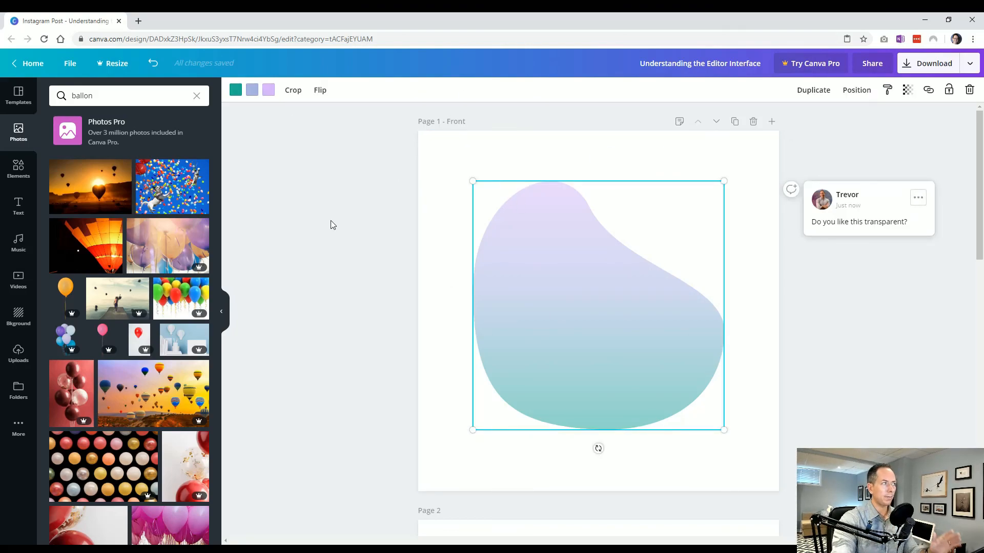
# Step: Clear the makeup search in the templates library and return there after checking the elements library
pyautogui.click(19, 97)
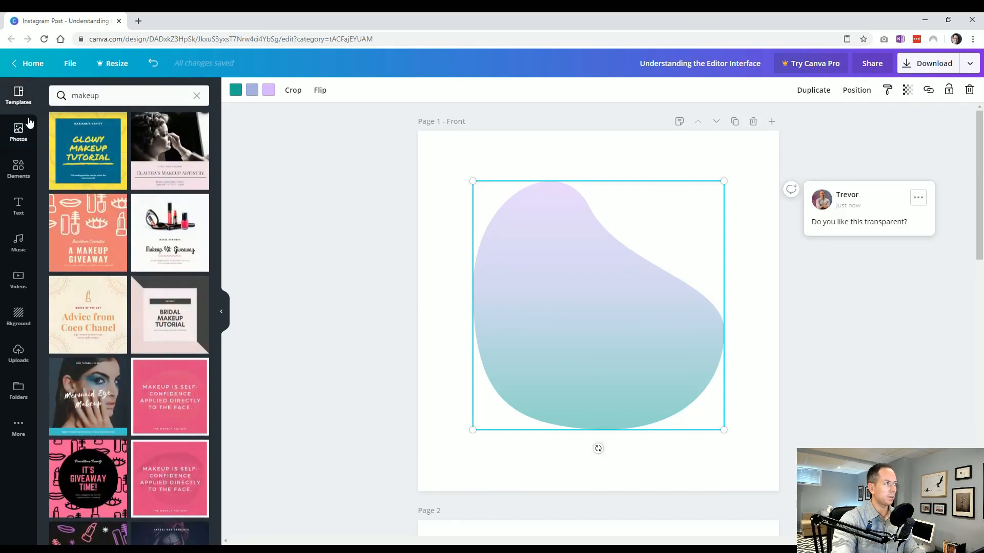
pyautogui.click(197, 97)
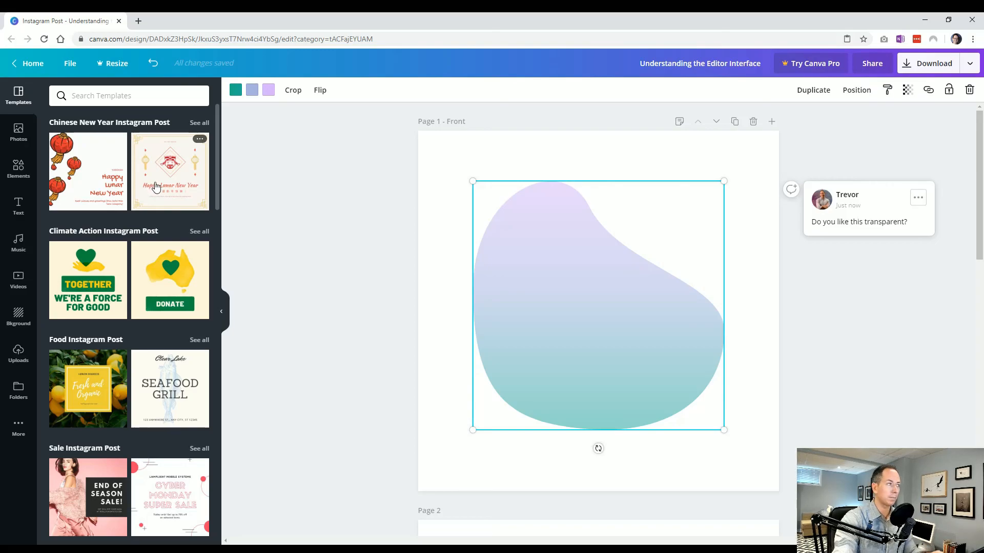
pyautogui.click(18, 133)
pyautogui.click(18, 95)
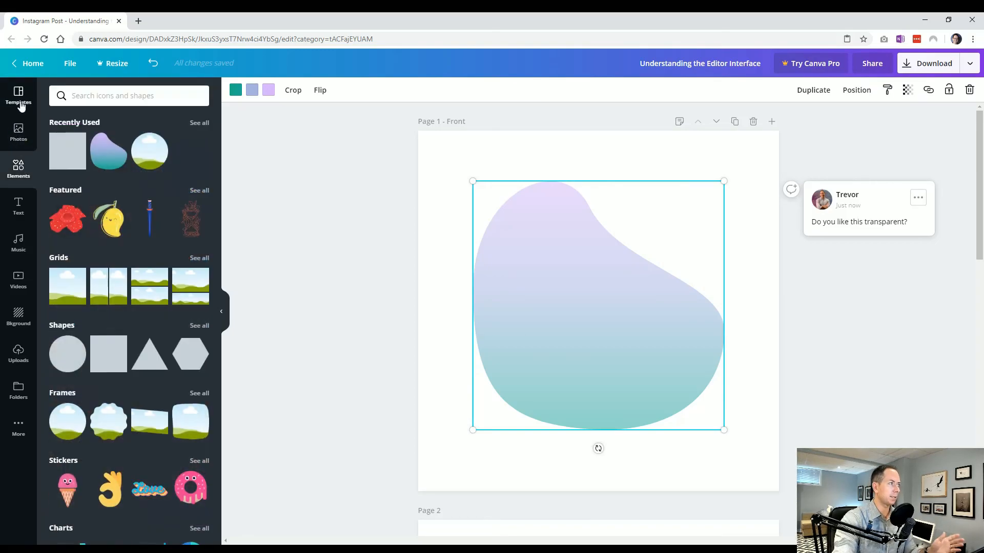
pyautogui.click(77, 95)
pyautogui.click(305, 224)
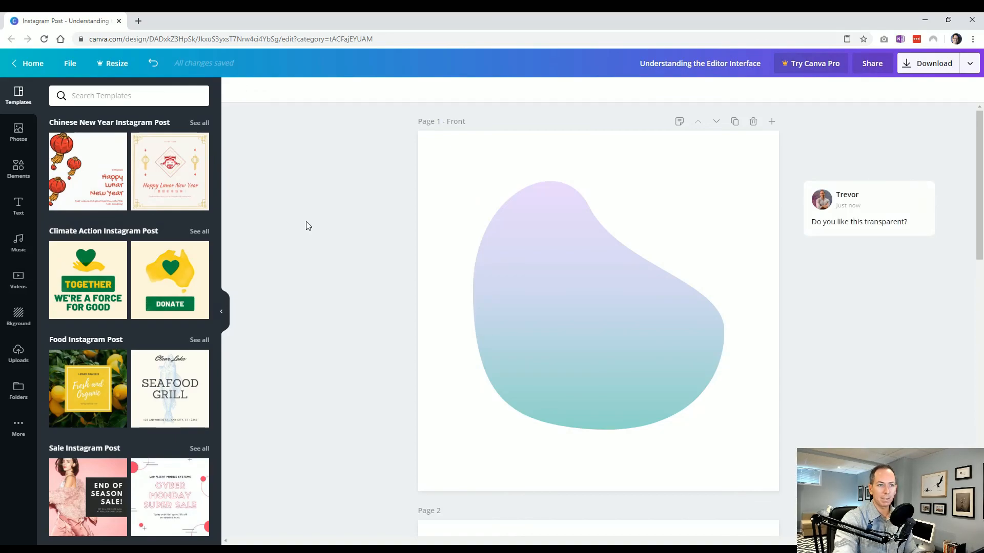